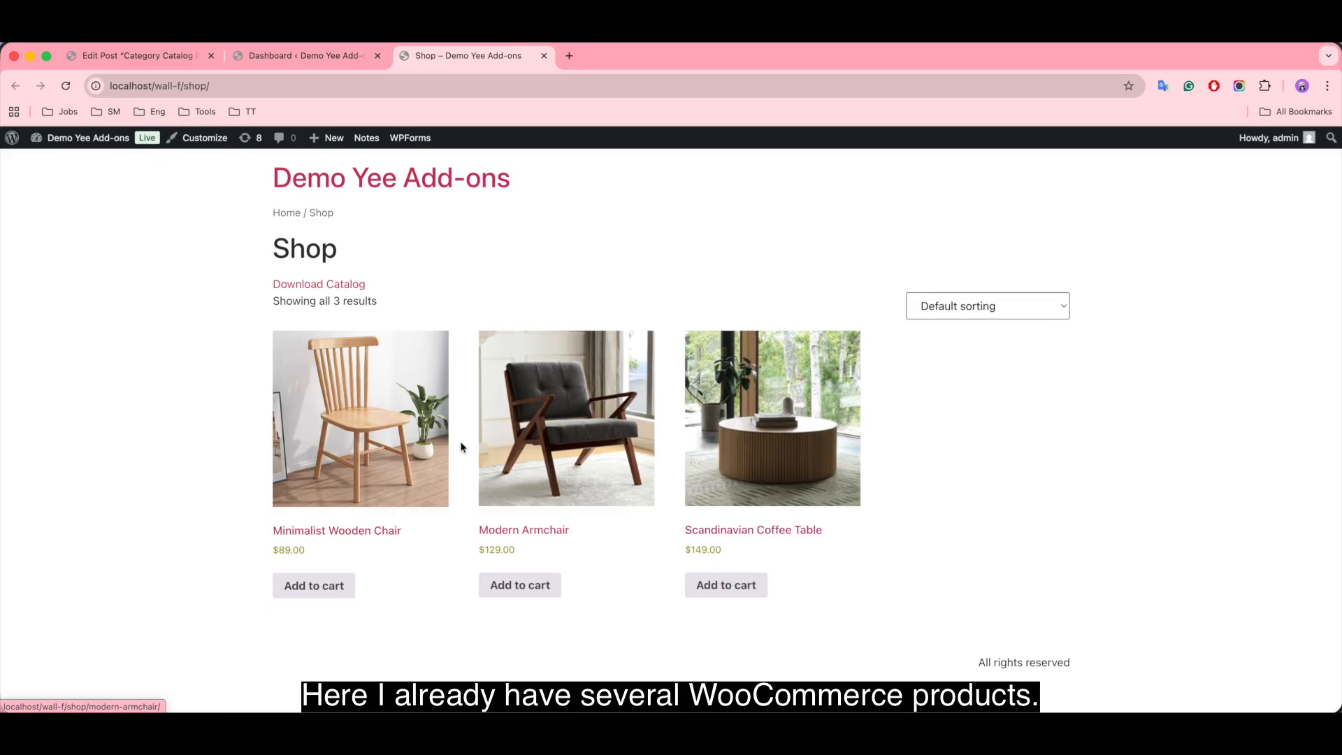
Open the catalog PDF from the Shop page and examine its cover, product entries and closing page.
left_click(320, 287)
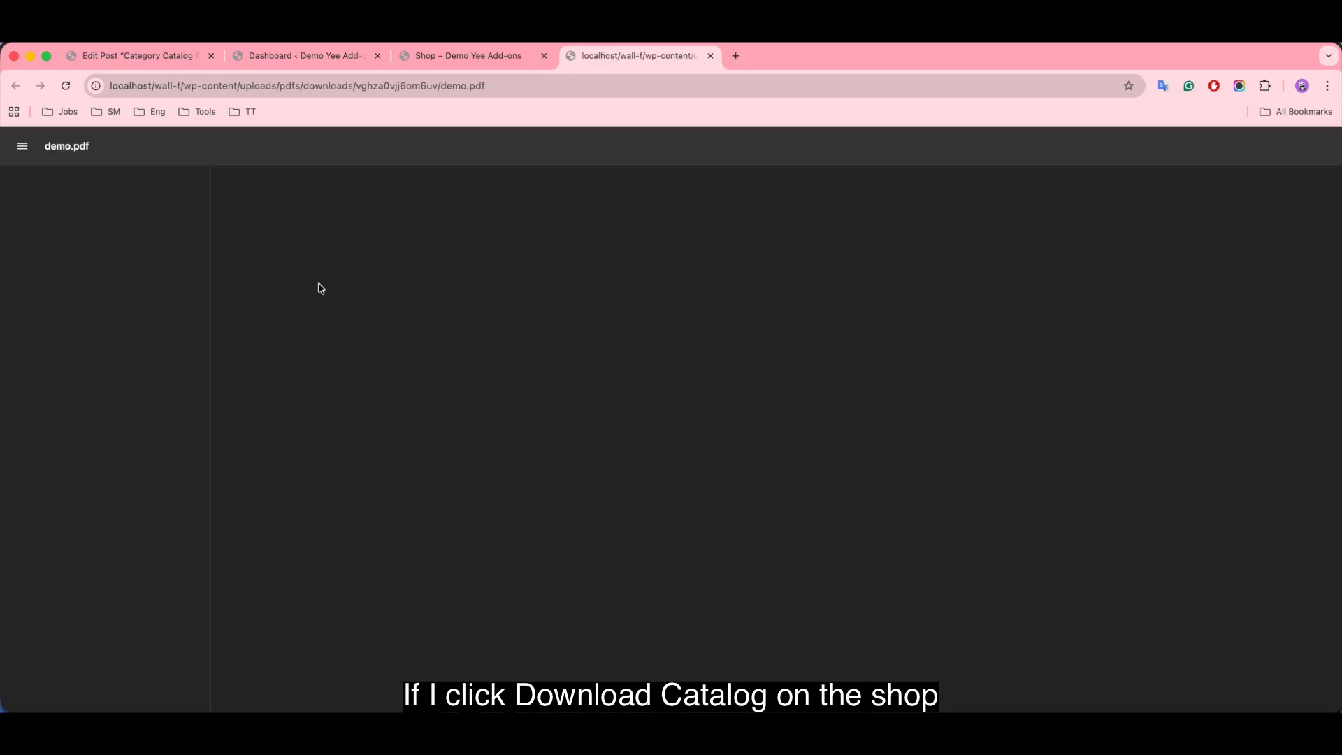
scroll(824, 500, "down", 4)
scroll(823, 499, "down", 3)
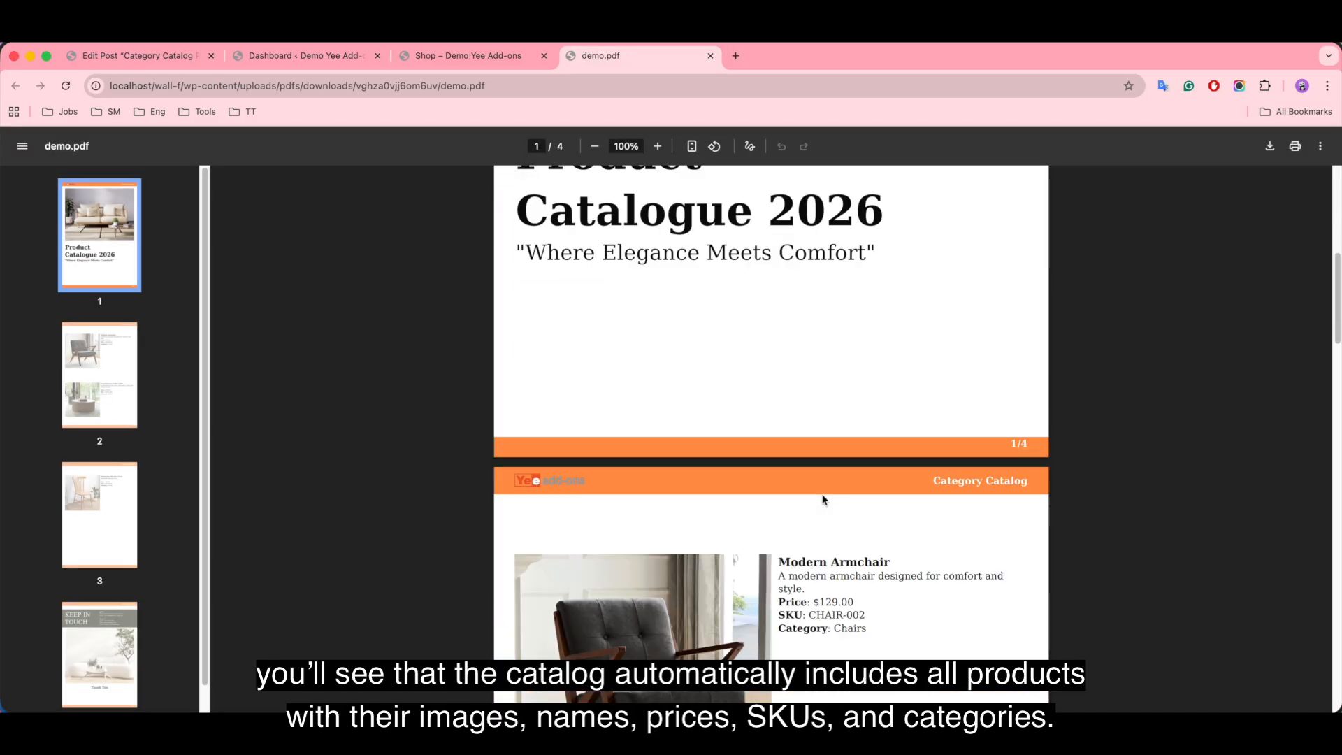
scroll(824, 499, "down", 4)
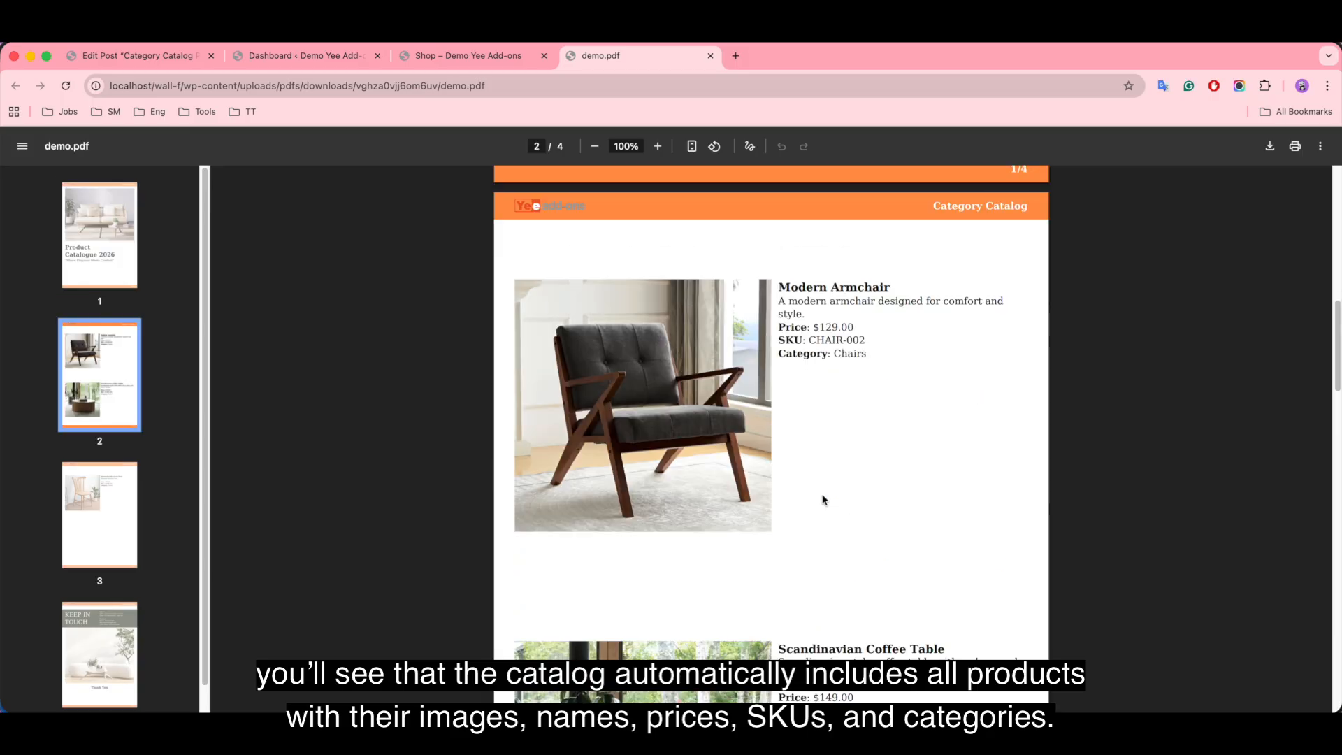
scroll(823, 499, "down", 4)
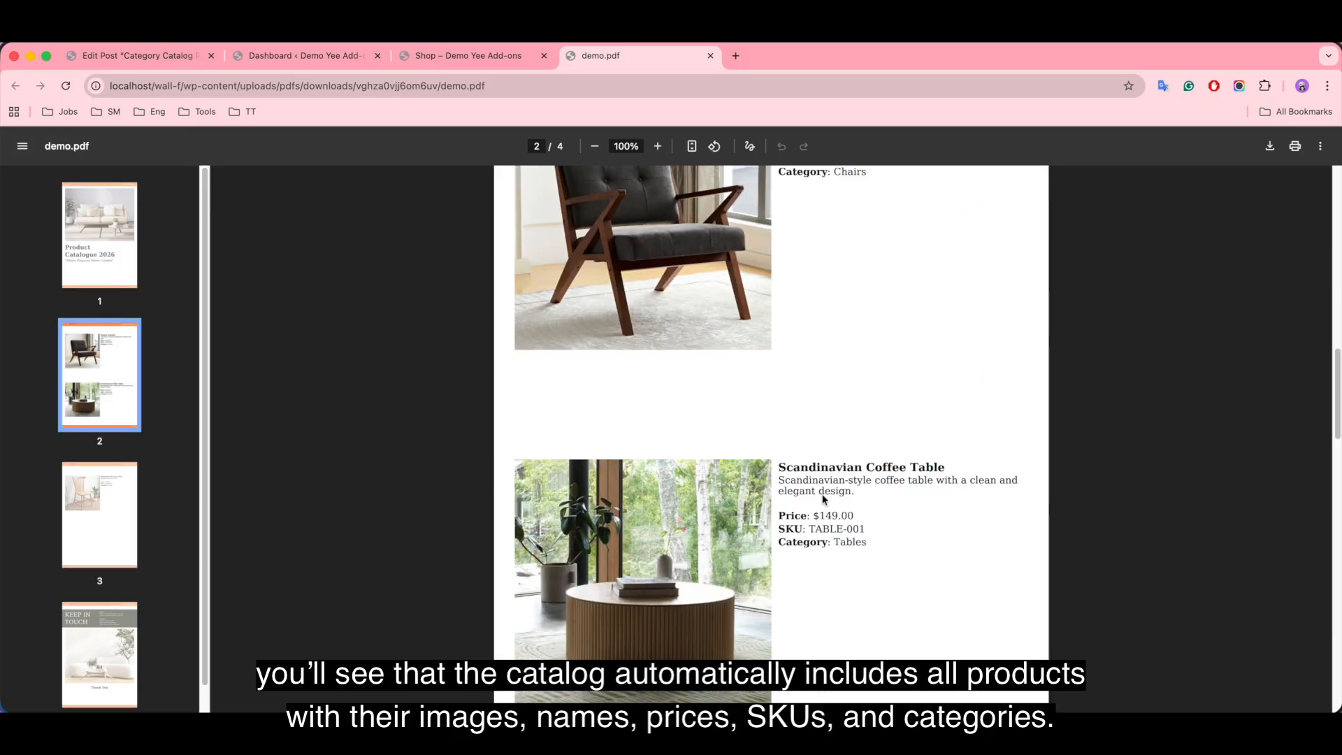
scroll(823, 499, "down", 5)
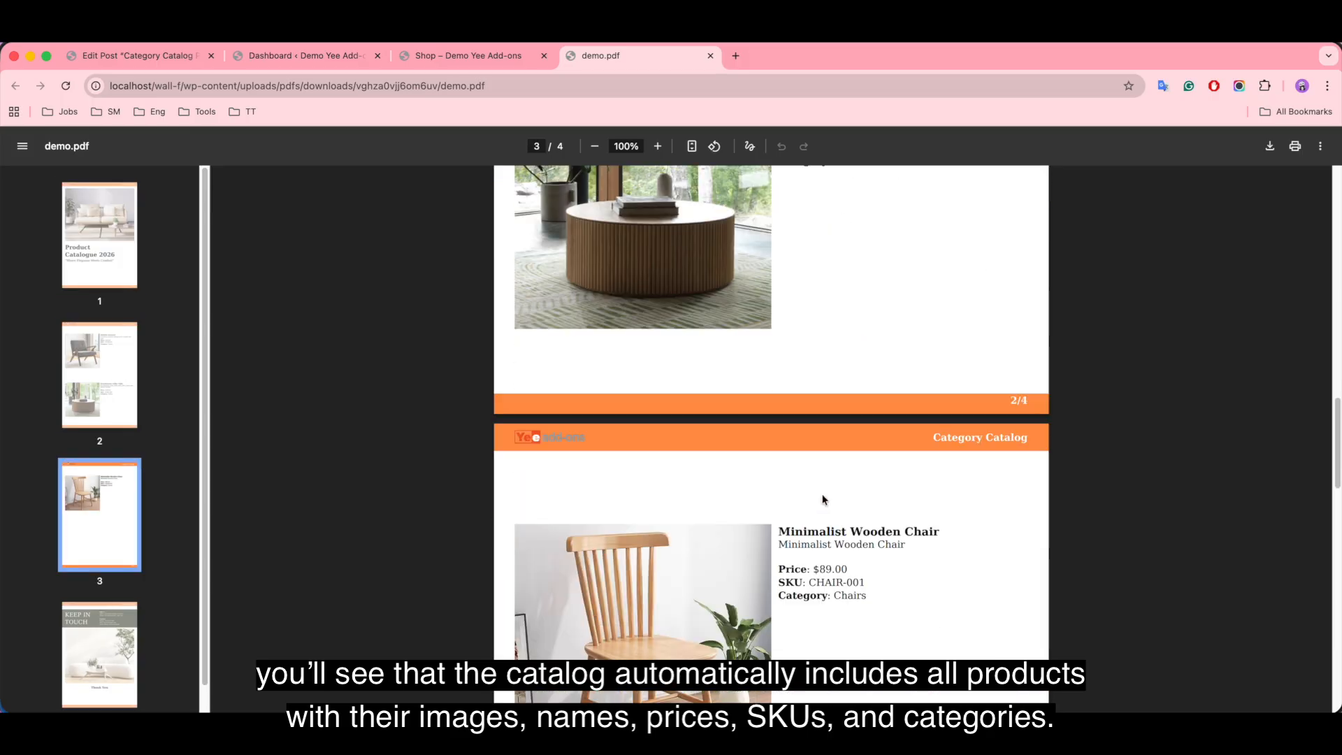
scroll(823, 499, "down", 12)
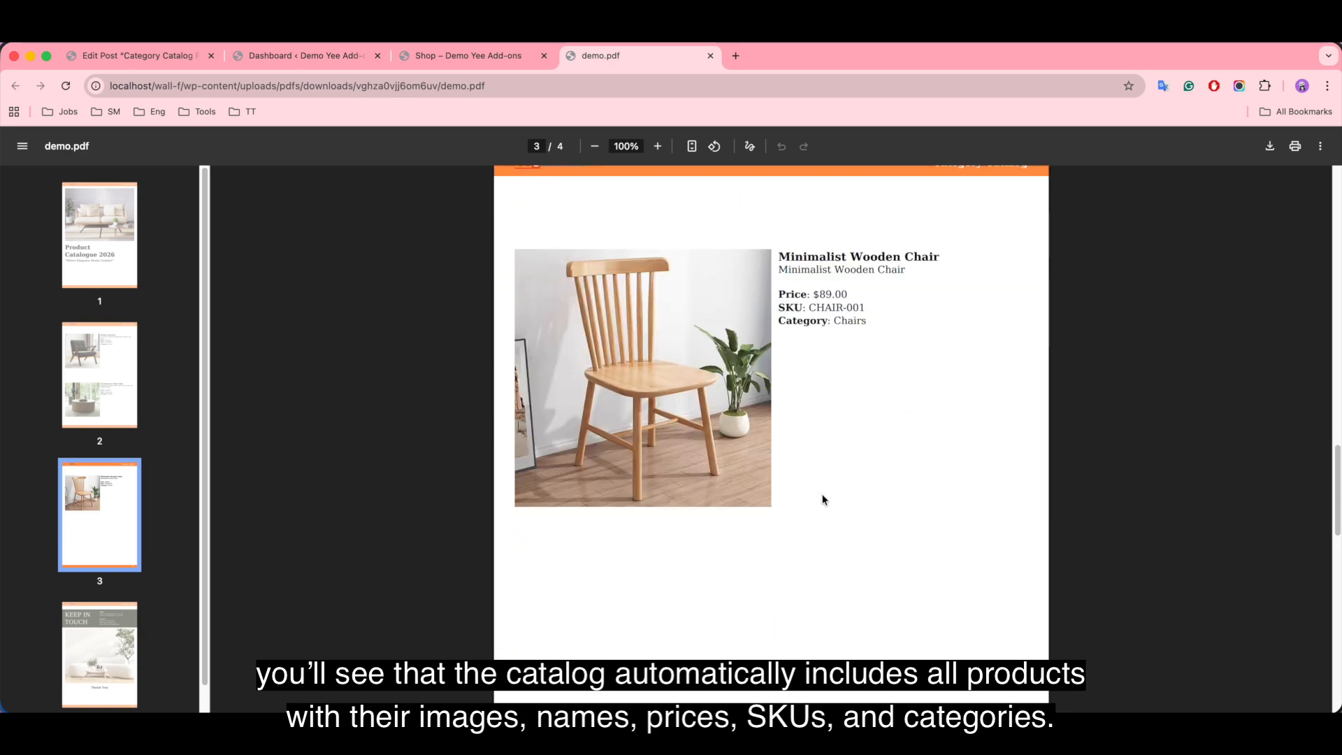
scroll(823, 499, "down", 5)
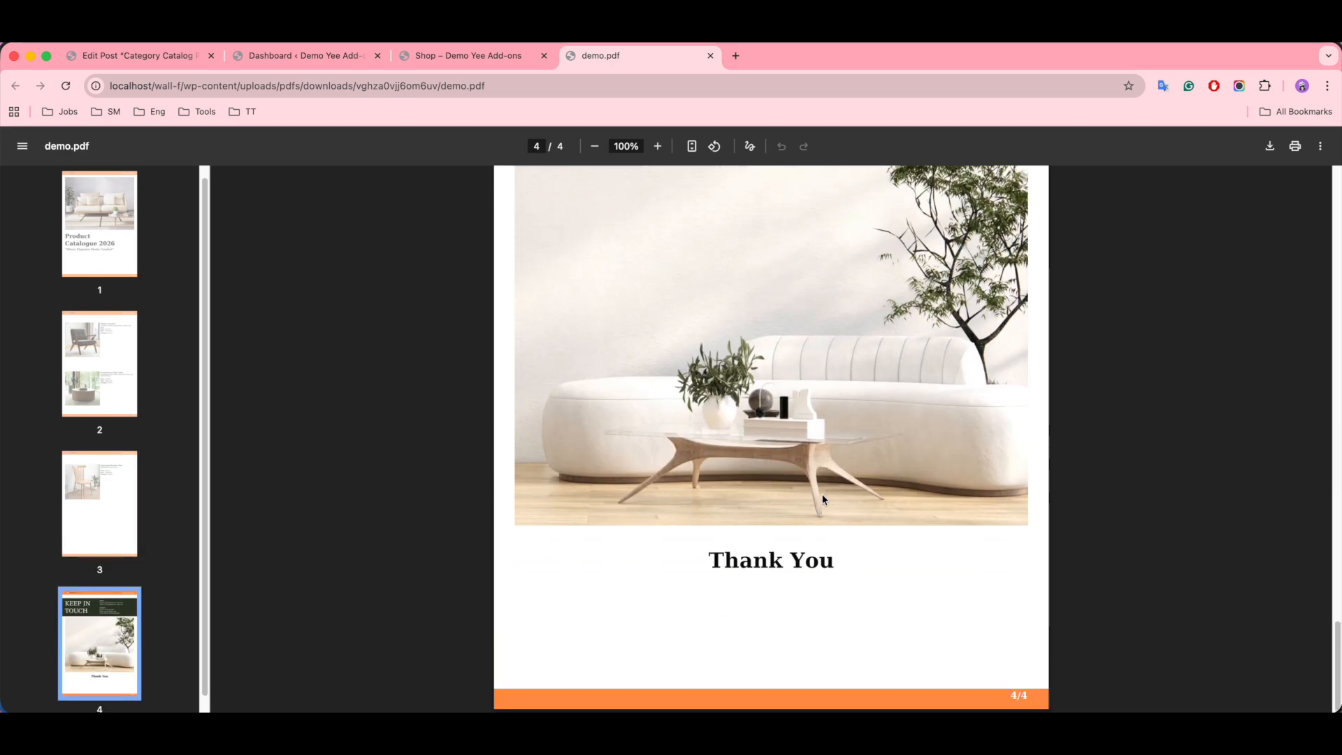
Return to the shop and open the Chairs category page by way of the Minimalist Wooden Chair product.
left_click(459, 57)
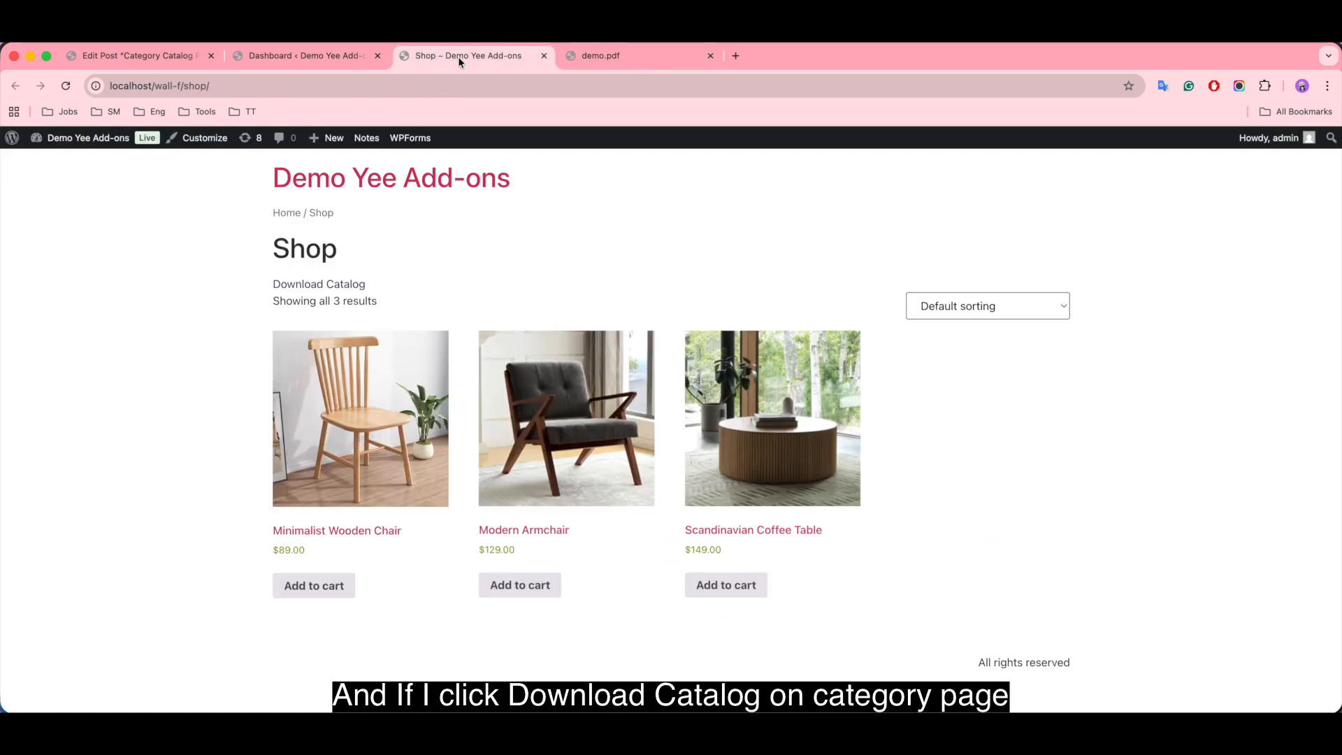
left_click(339, 533)
scroll(997, 505, "down", 5)
scroll(997, 504, "up", 2)
scroll(998, 505, "up", 3)
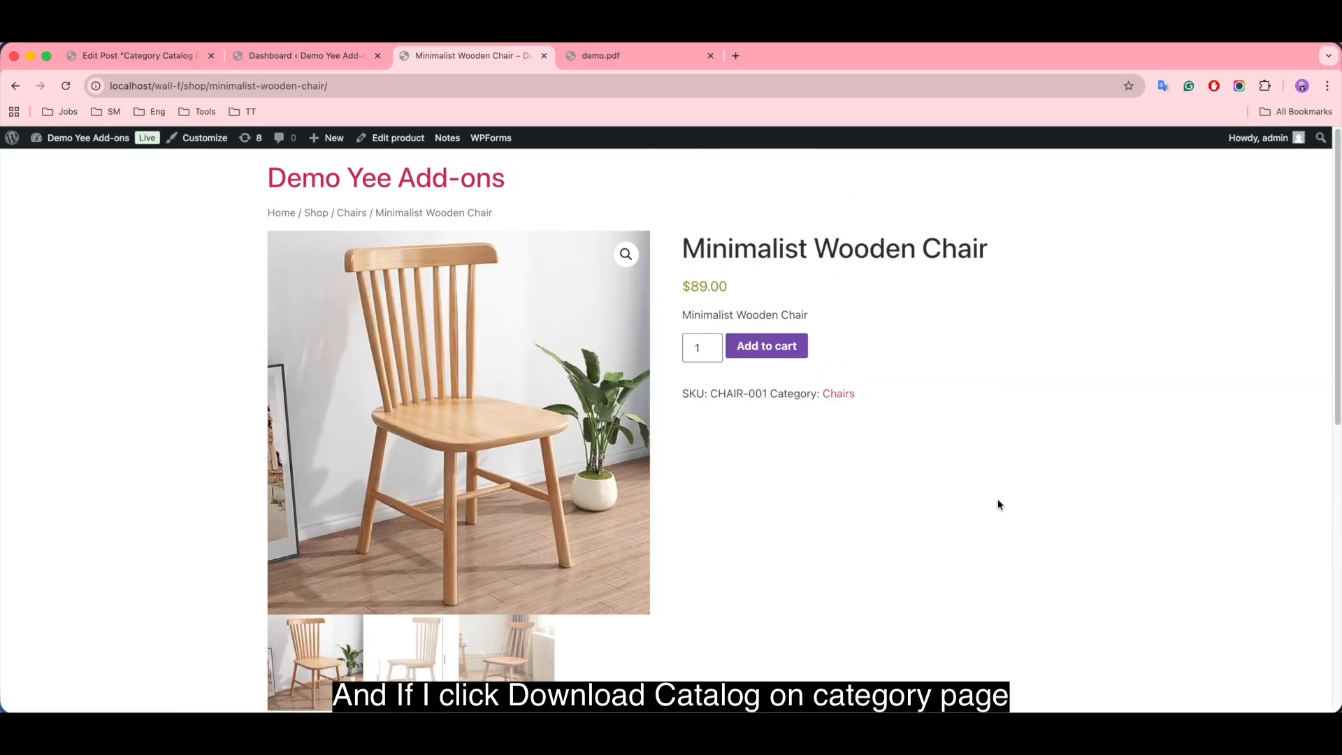
left_click(846, 396)
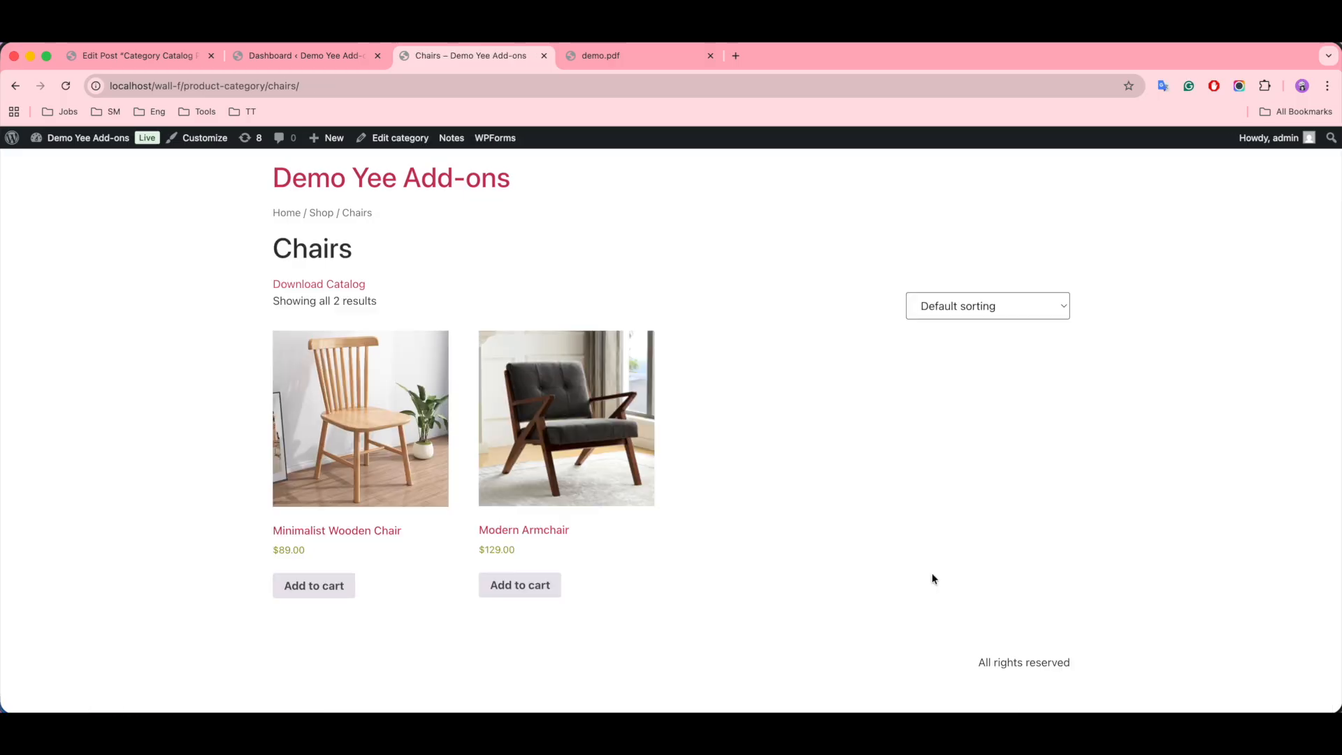
Open the catalog PDF of the Chairs category and examine which products and details it lists.
left_click(338, 285)
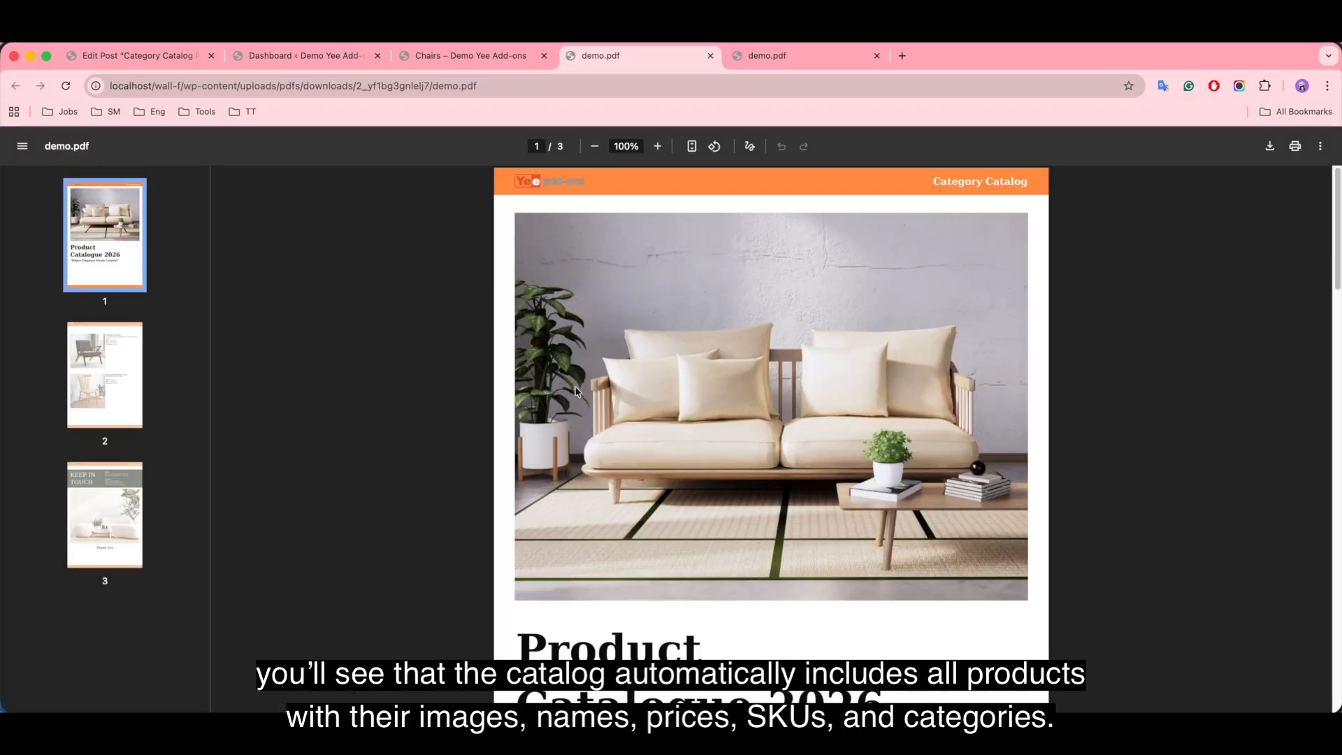
scroll(925, 505, "down", 10)
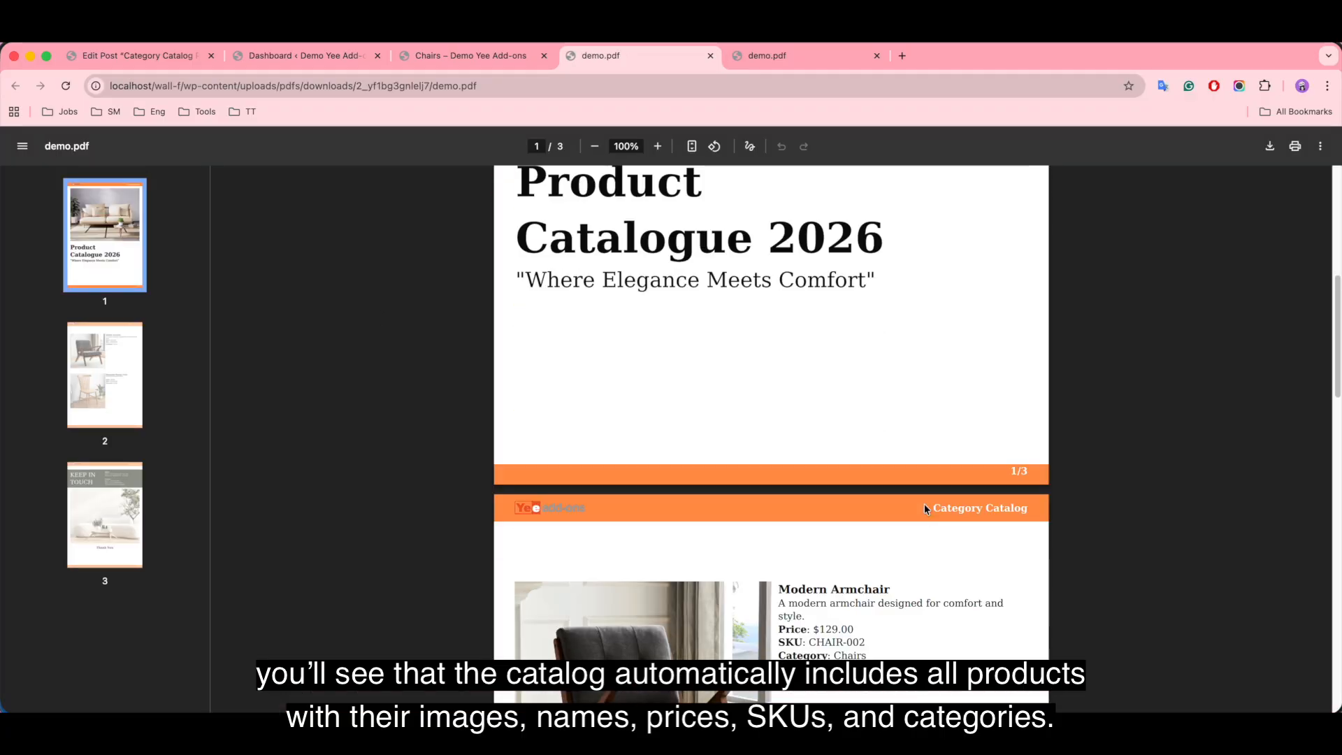
scroll(924, 509, "down", 3)
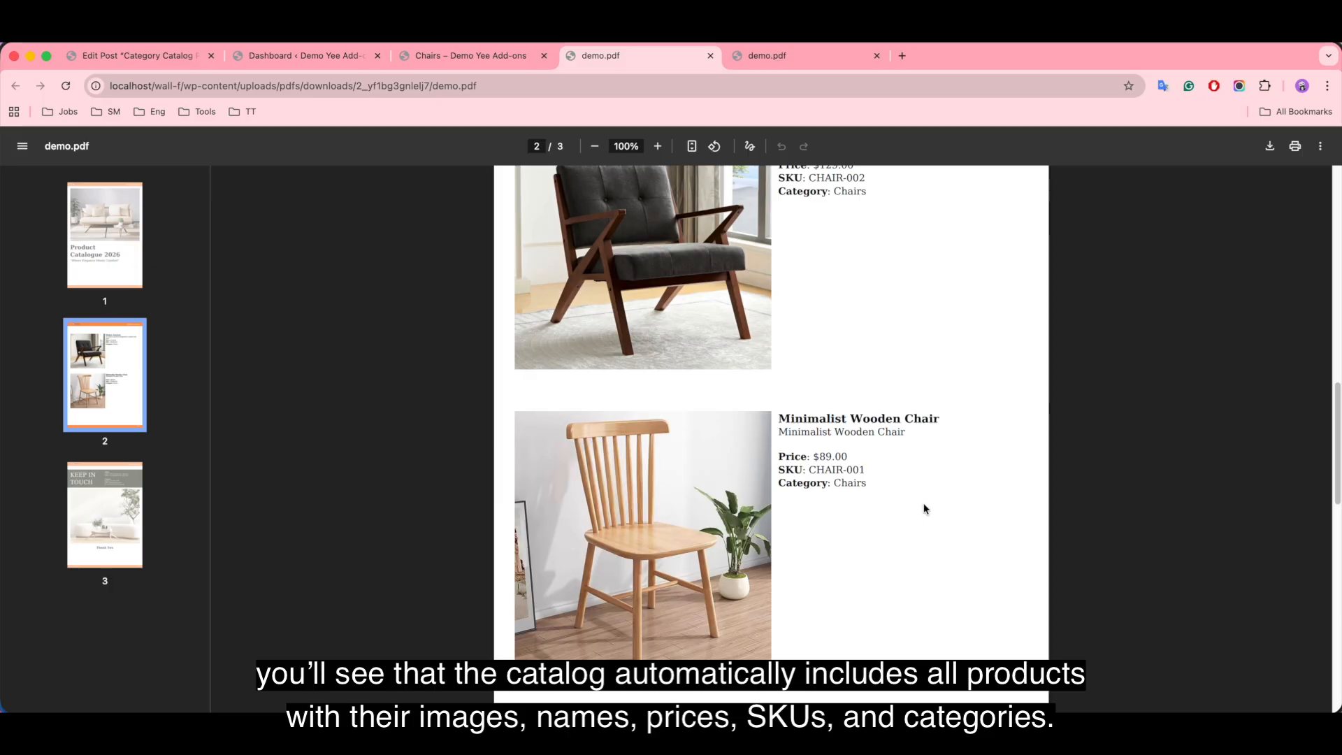
scroll(924, 510, "down", 10)
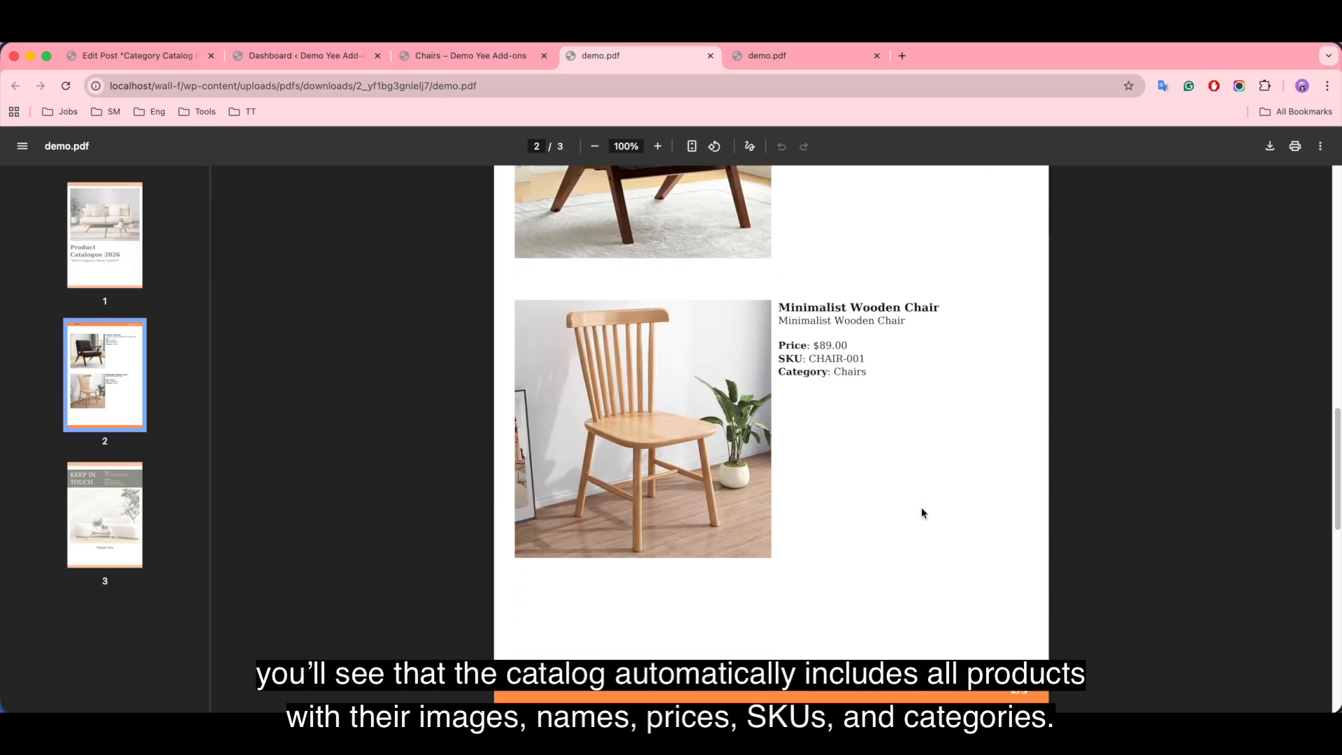
scroll(921, 509, "down", 3)
scroll(920, 506, "up", 10)
scroll(919, 515, "up", 5)
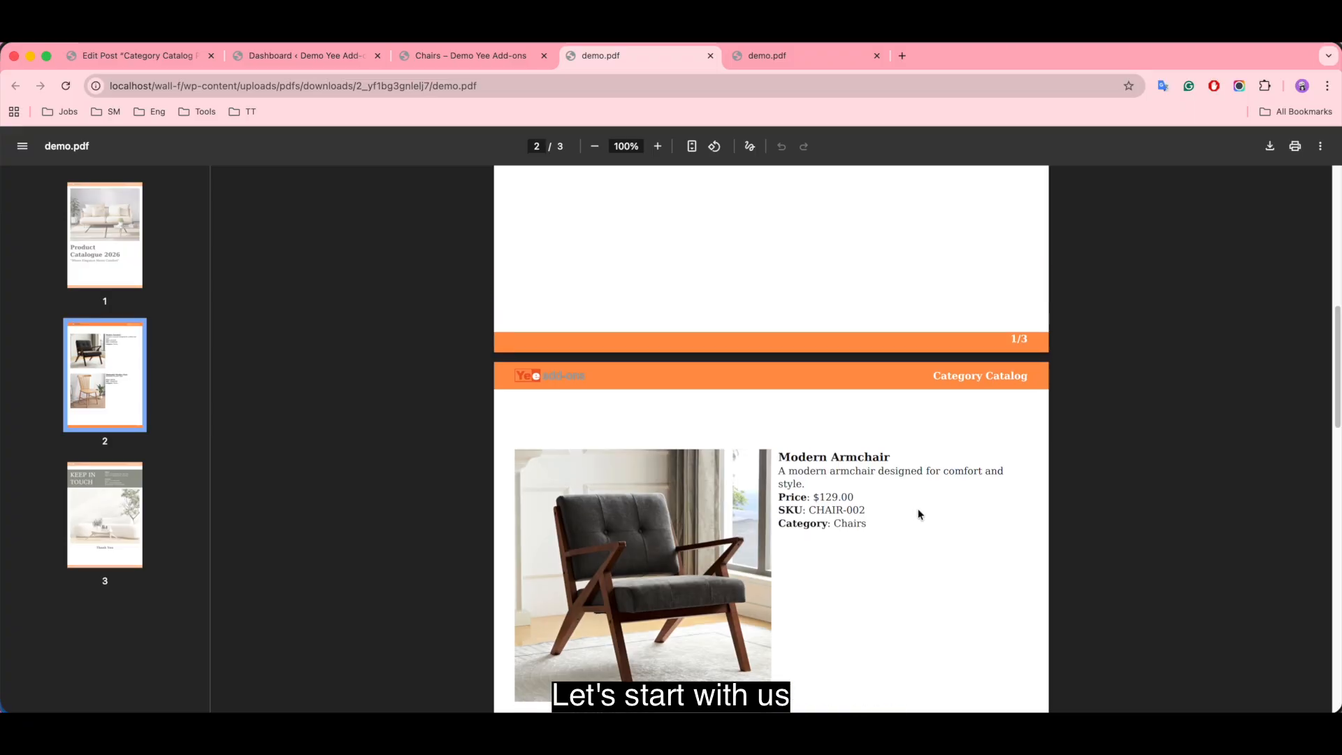
scroll(919, 515, "up", 6)
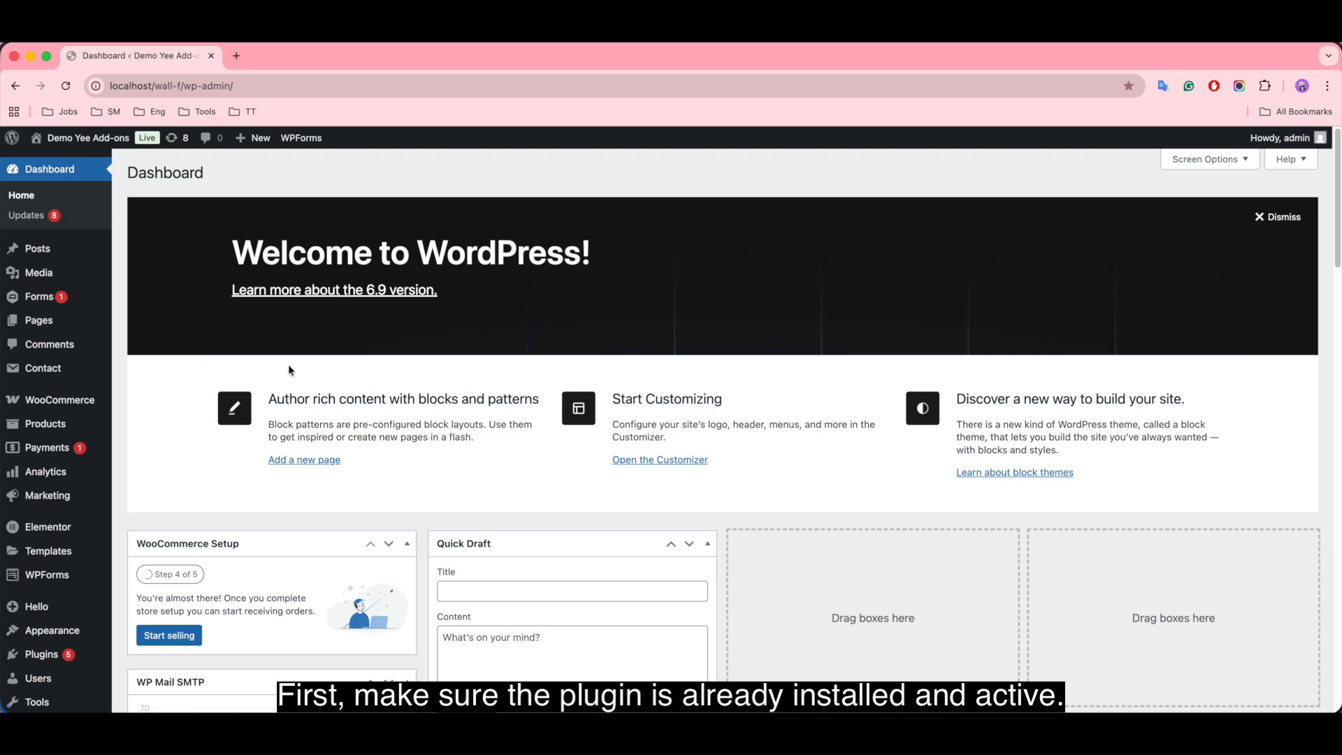
Open the PDF Templates list from the WordPress dashboard in a new browser tab and switch to it.
scroll(77, 545, "down", 4)
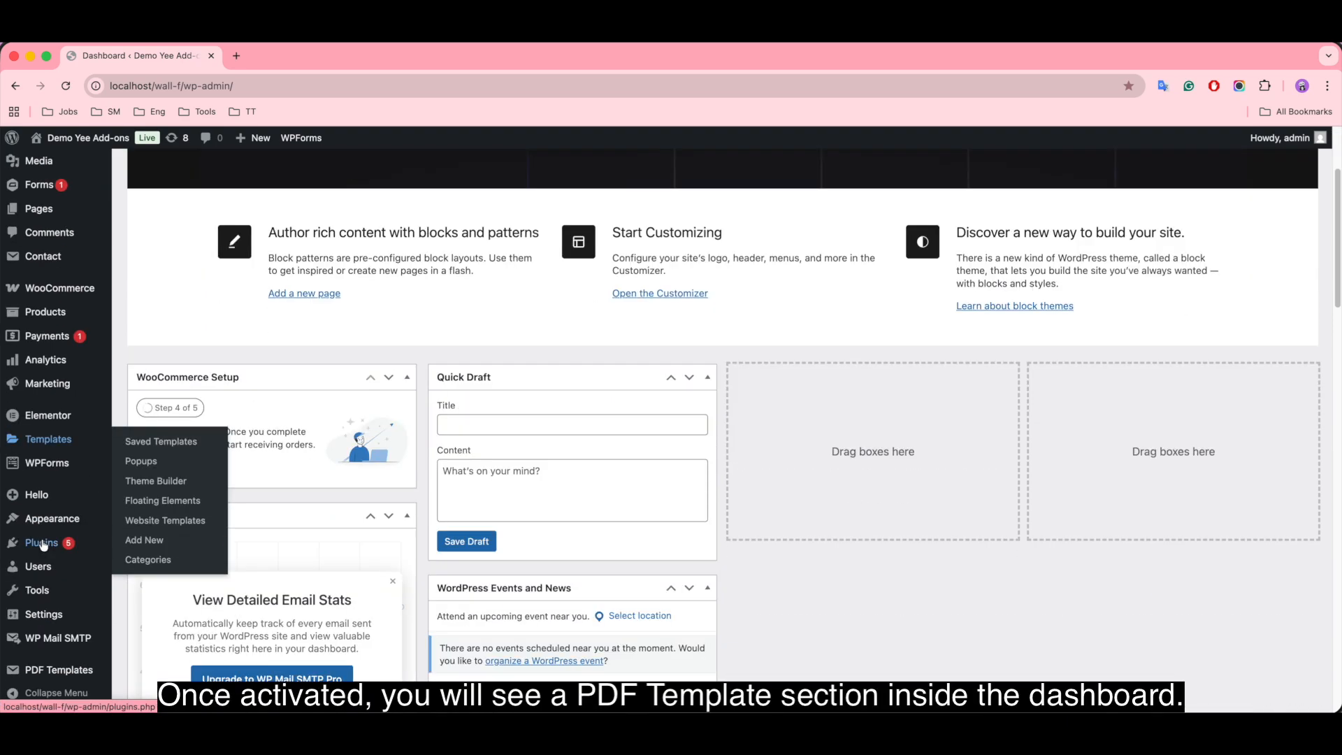
scroll(42, 629, "down", 1)
mouse_move(61, 675)
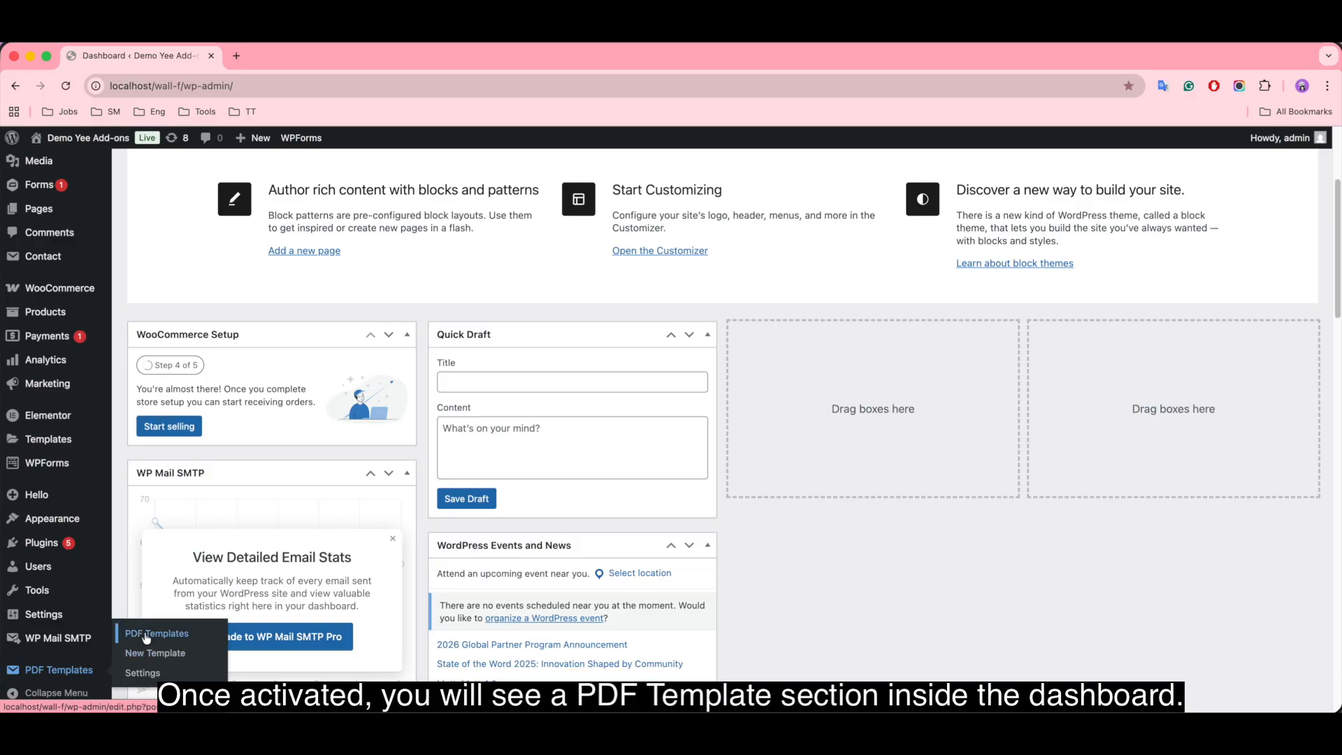
right_click(146, 638)
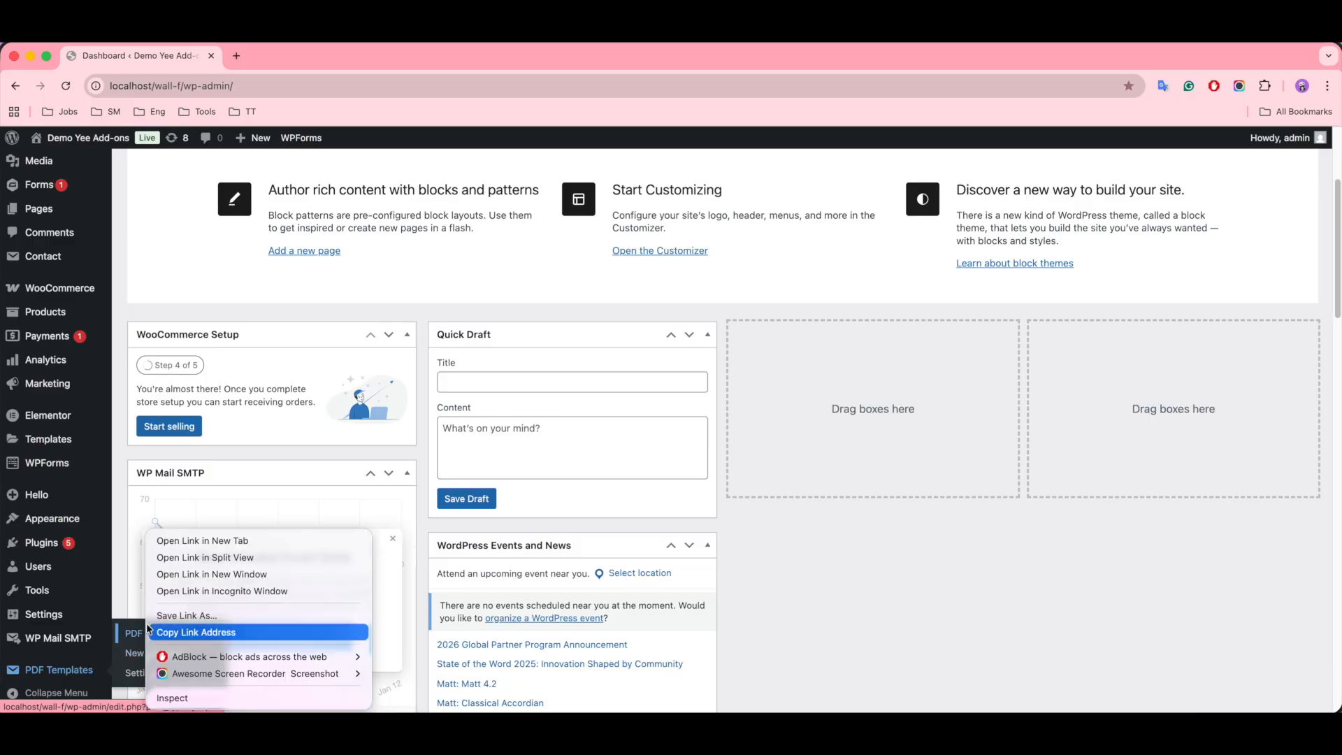
left_click(194, 544)
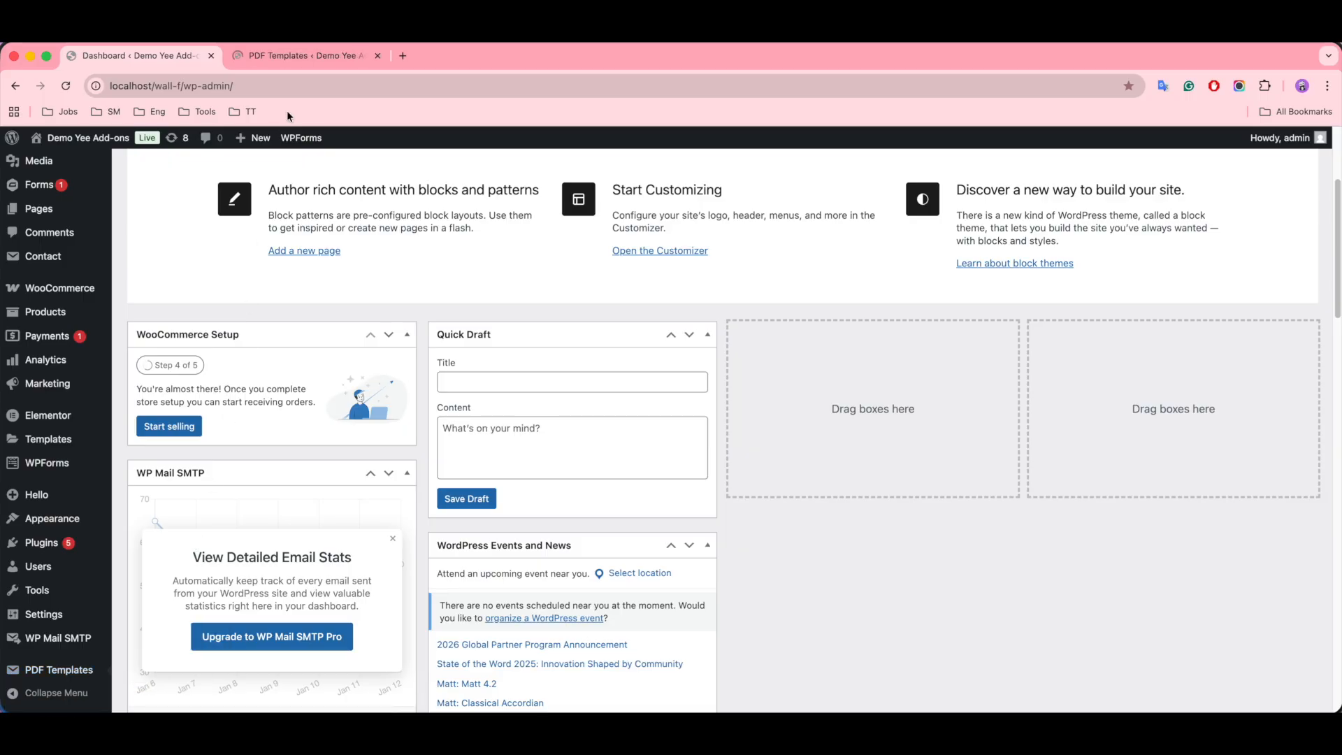
left_click(300, 59)
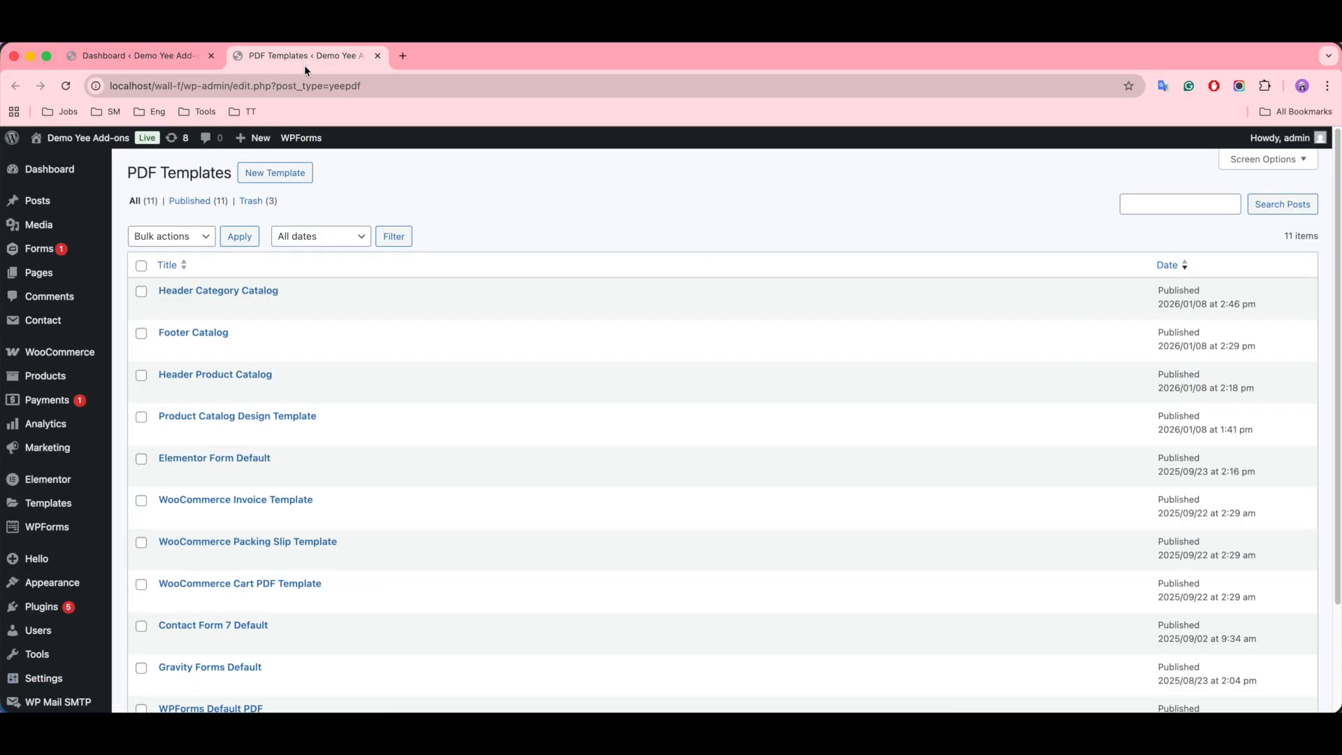
Create a new PDF template and title it "Category Catalog PDF Template".
left_click(274, 175)
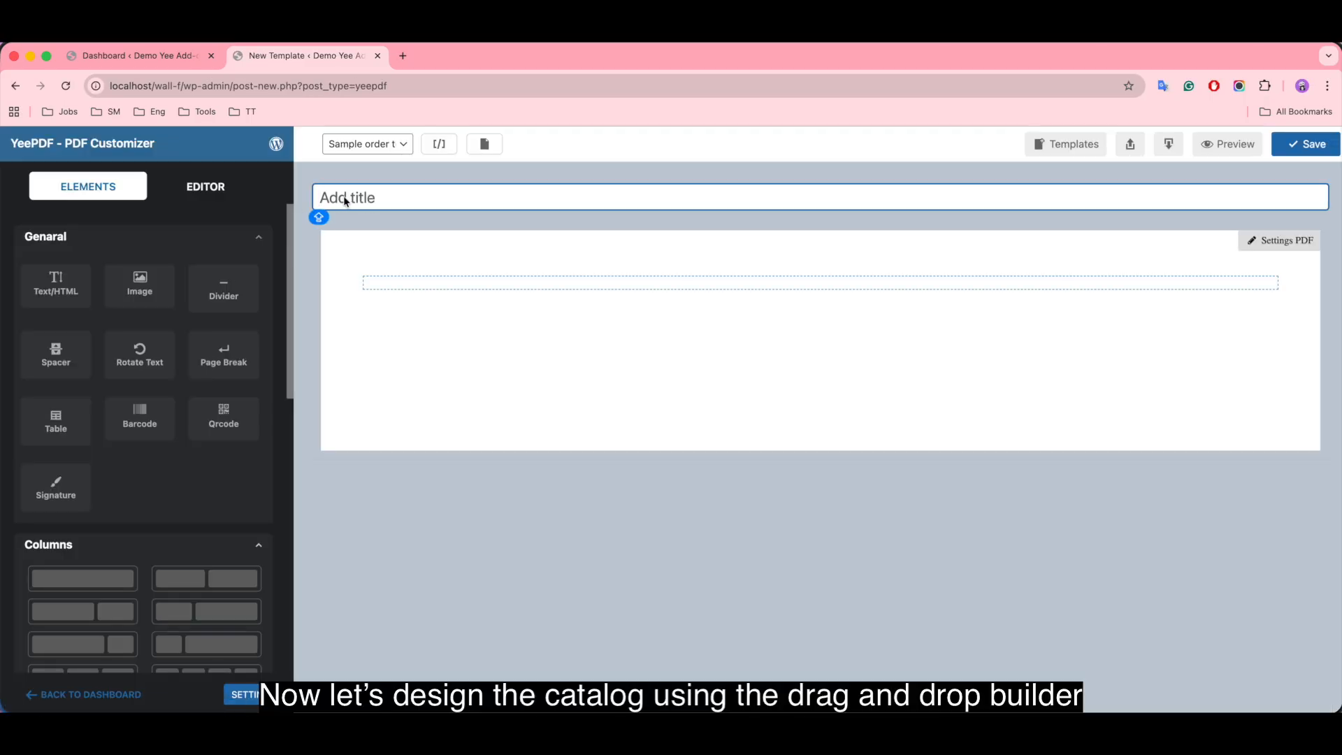
type("Category Catalog PDF D")
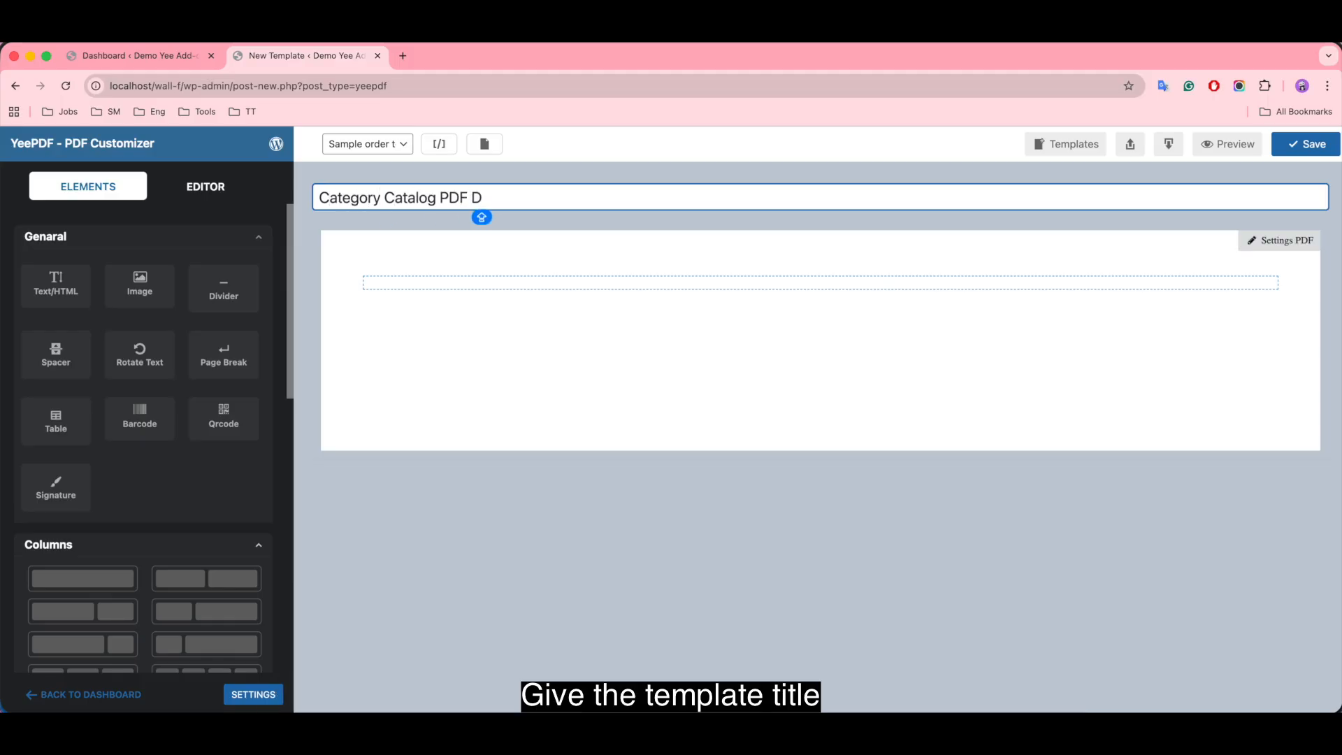
key("BackSpace")
type("Template")
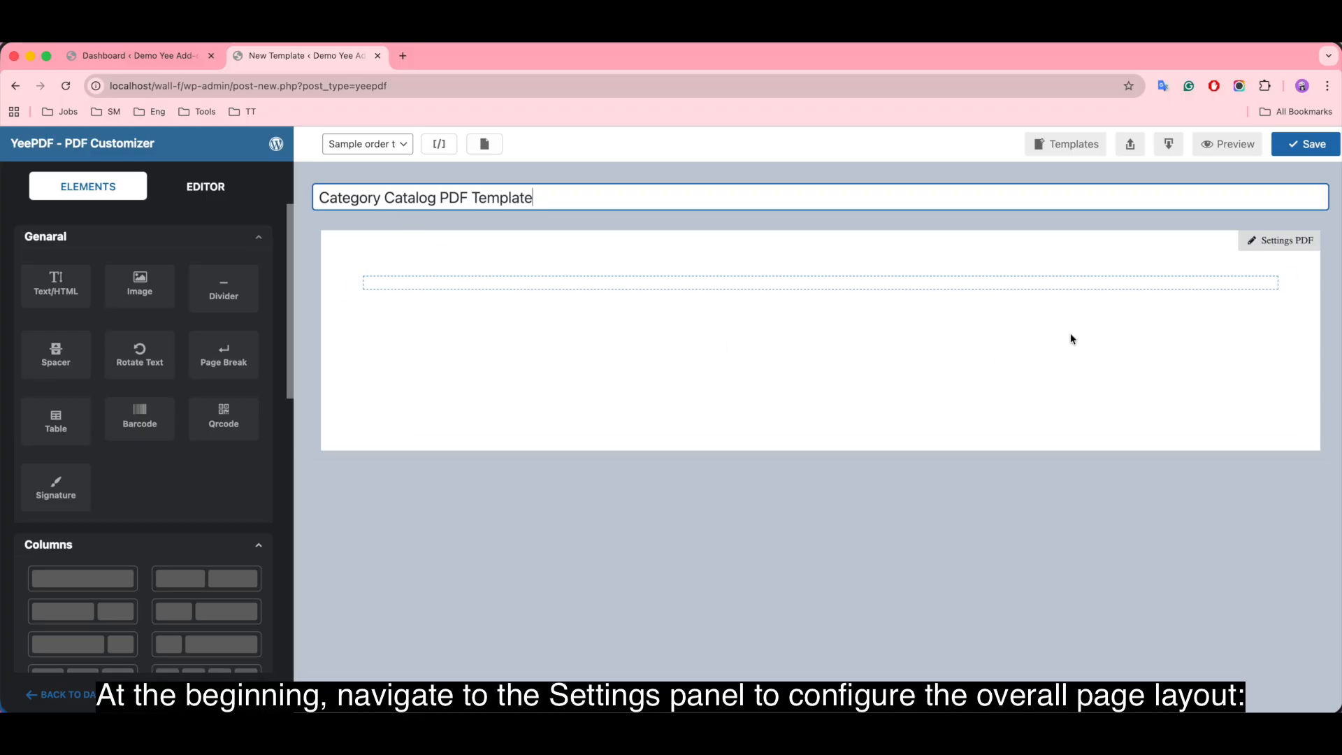
In the template's PDF settings, keep the orientation at Portrait and set the font family to dejavuserif.
left_click(1277, 248)
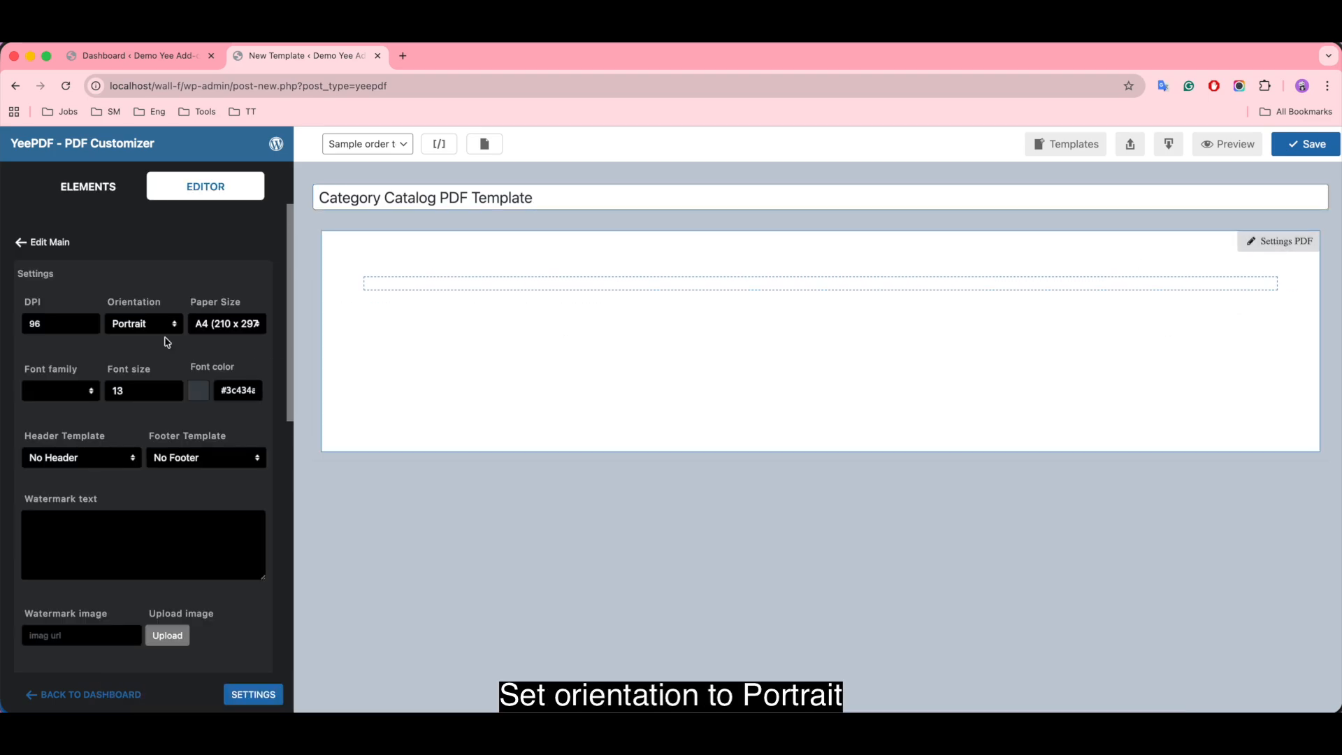
left_click(173, 333)
left_click(146, 326)
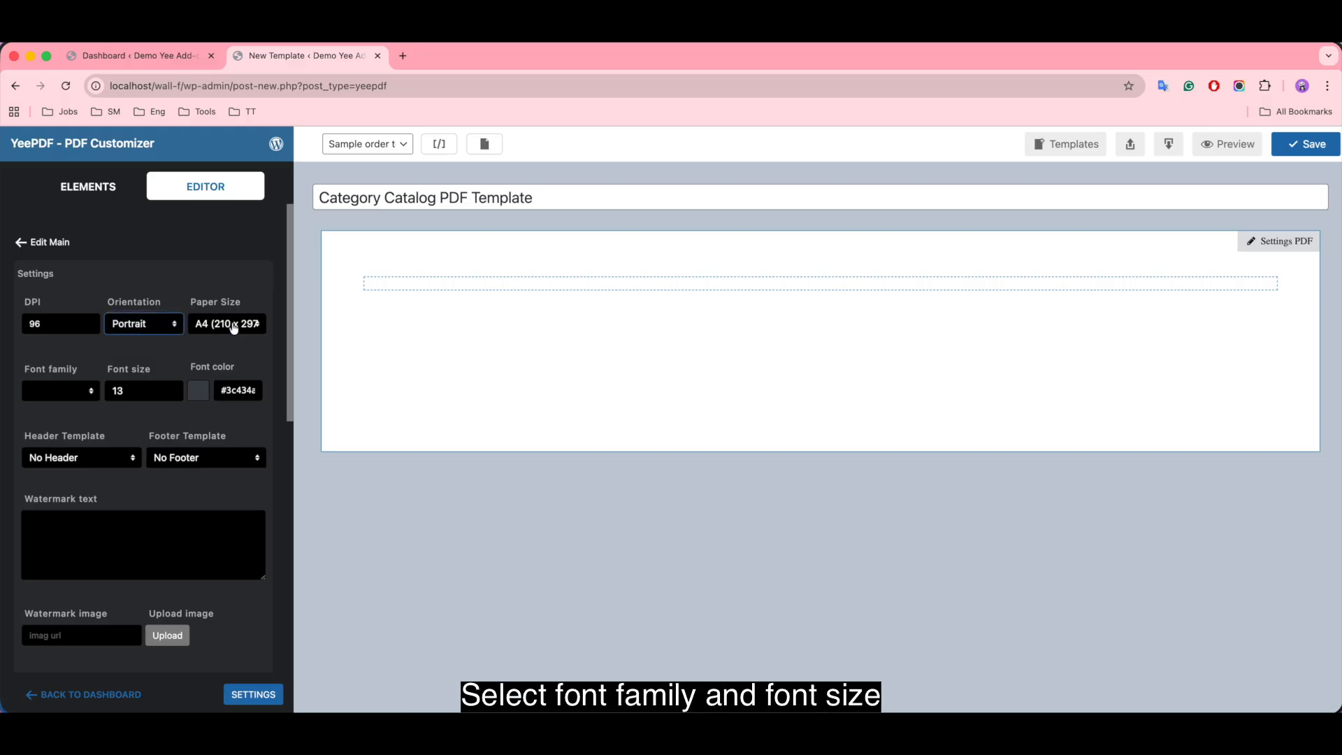
left_click(56, 391)
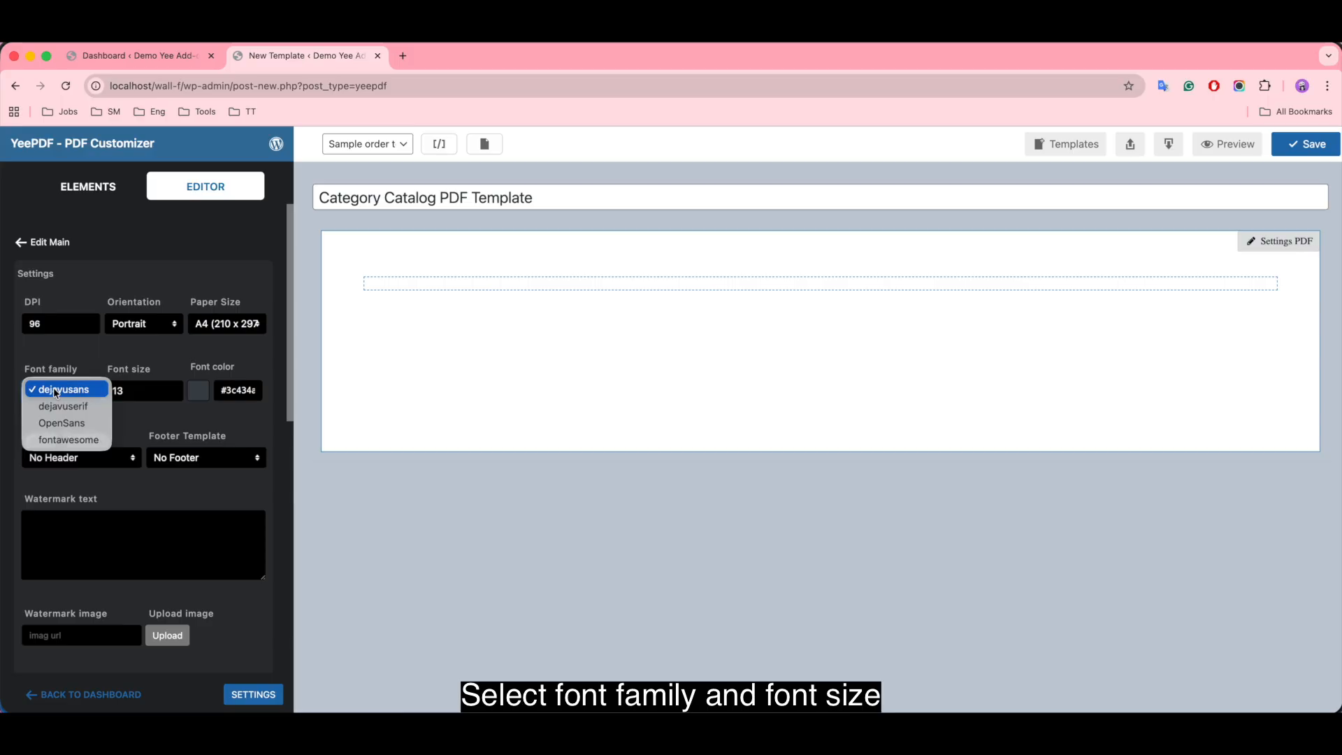
left_click(88, 406)
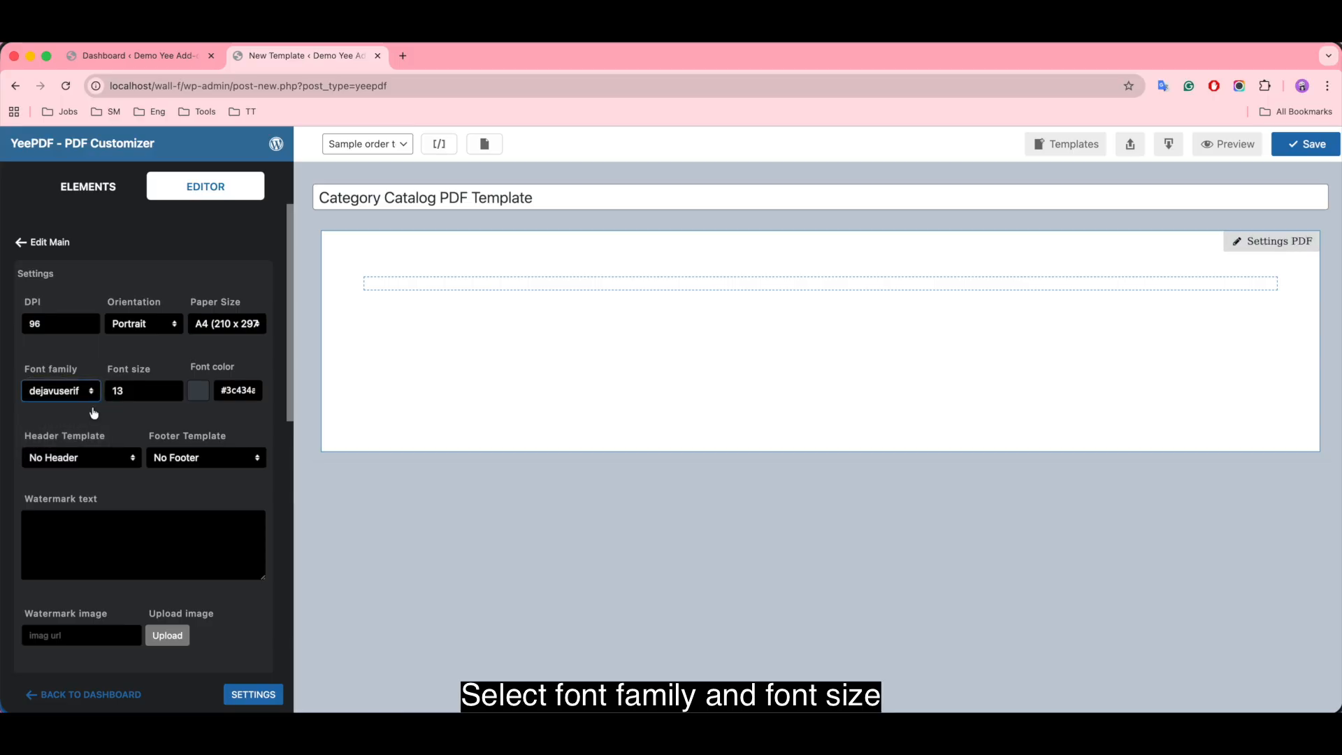
Set the template's font size to 14 and its font color to near-black.
left_click(129, 391)
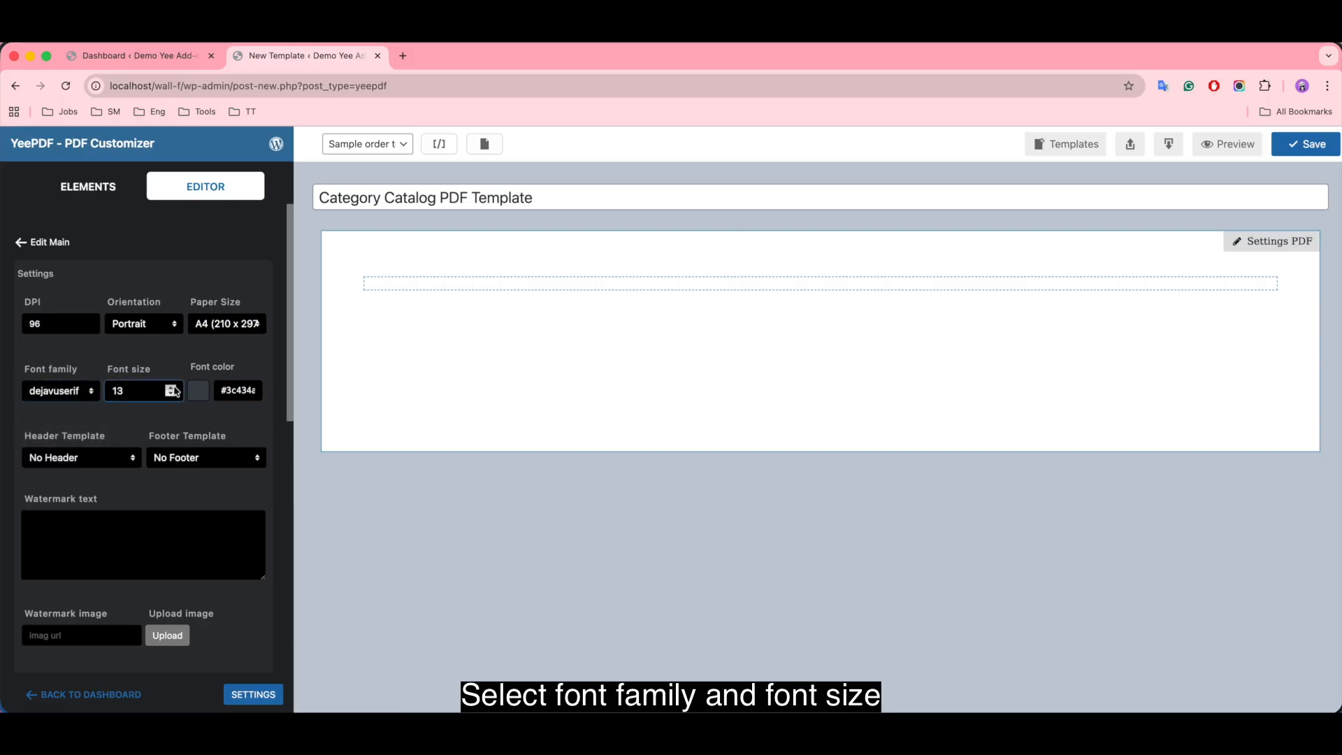
left_click(199, 391)
left_click(106, 553)
left_click_drag(103, 551, 96, 555)
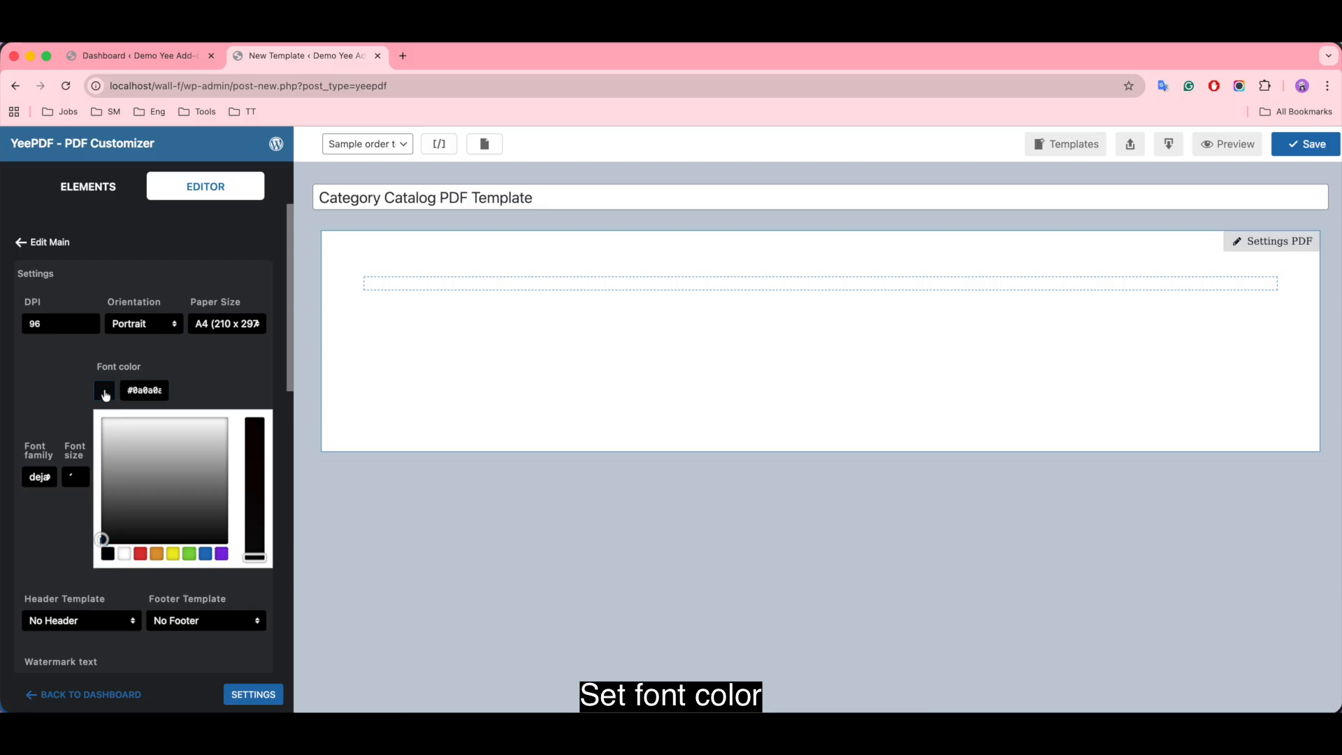
left_click(105, 390)
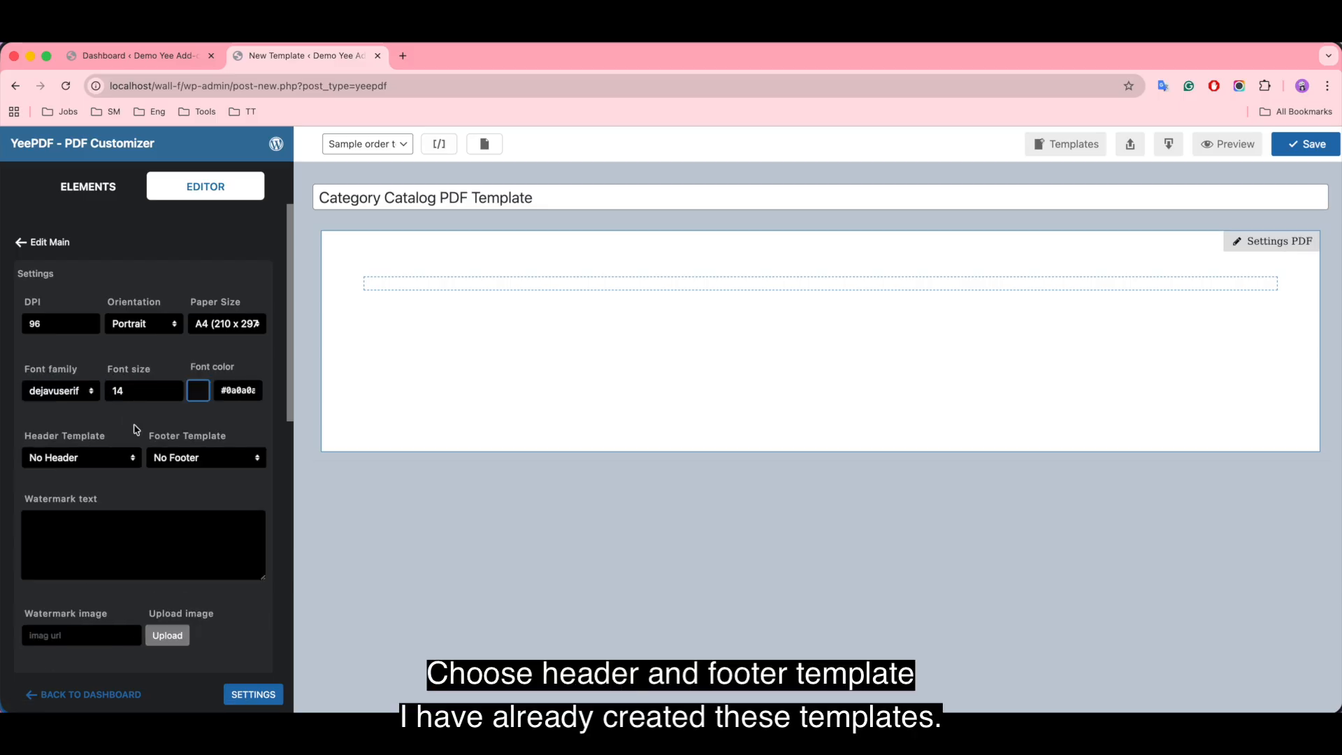
Assign Header Category Catalog as the header template and Footer Catalog as the footer template.
left_click(84, 458)
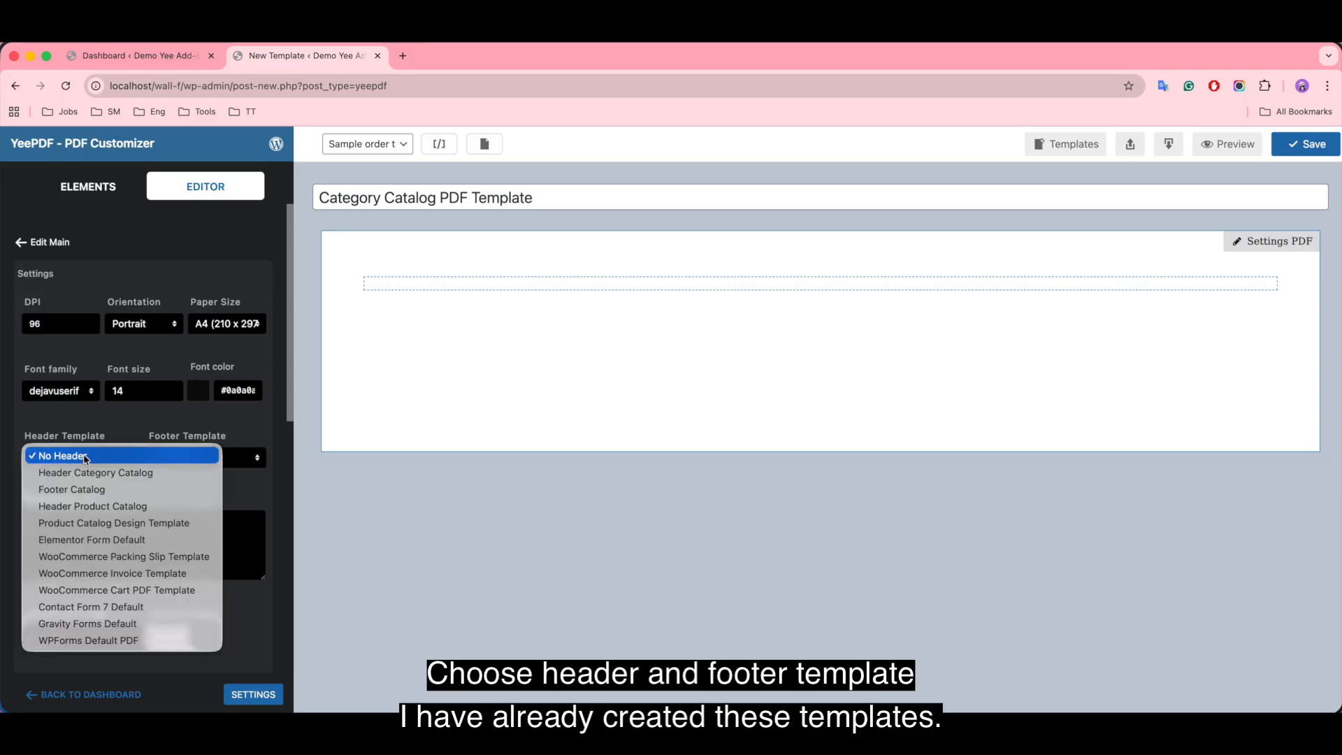
left_click(158, 472)
left_click(203, 460)
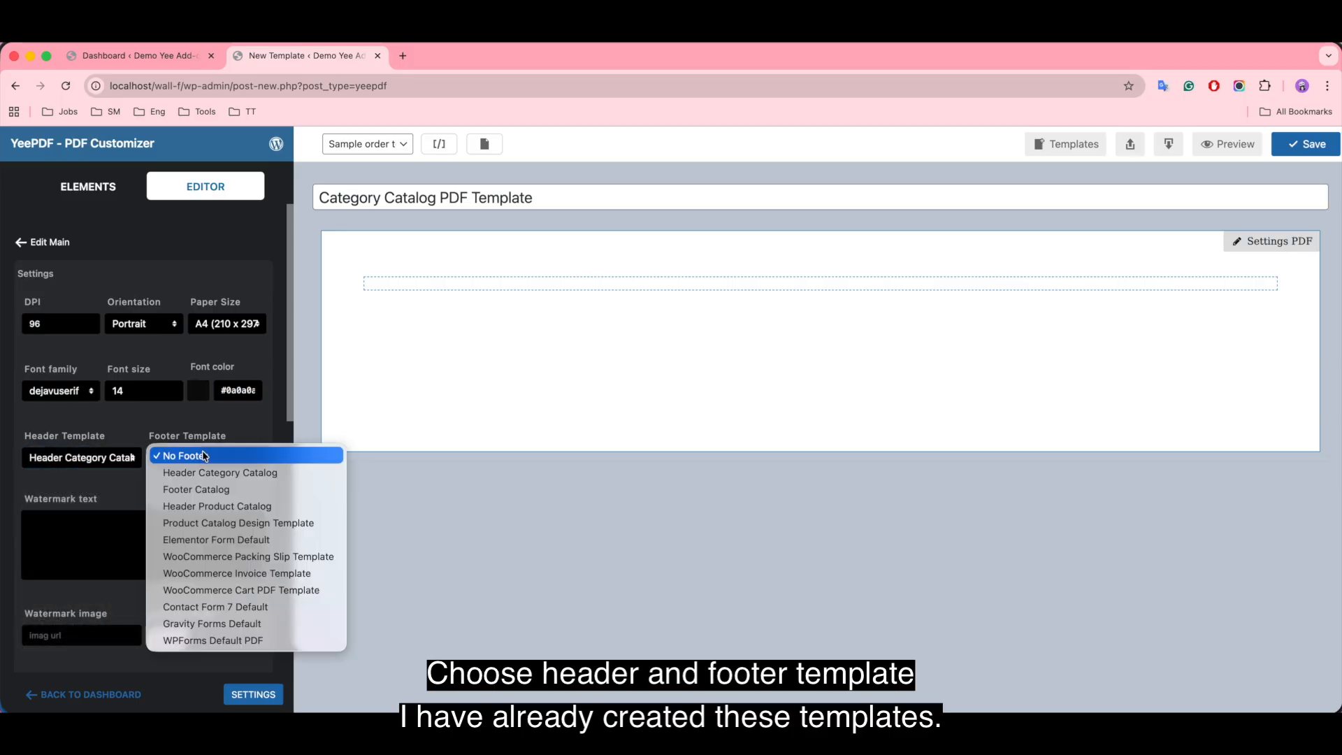
left_click(232, 489)
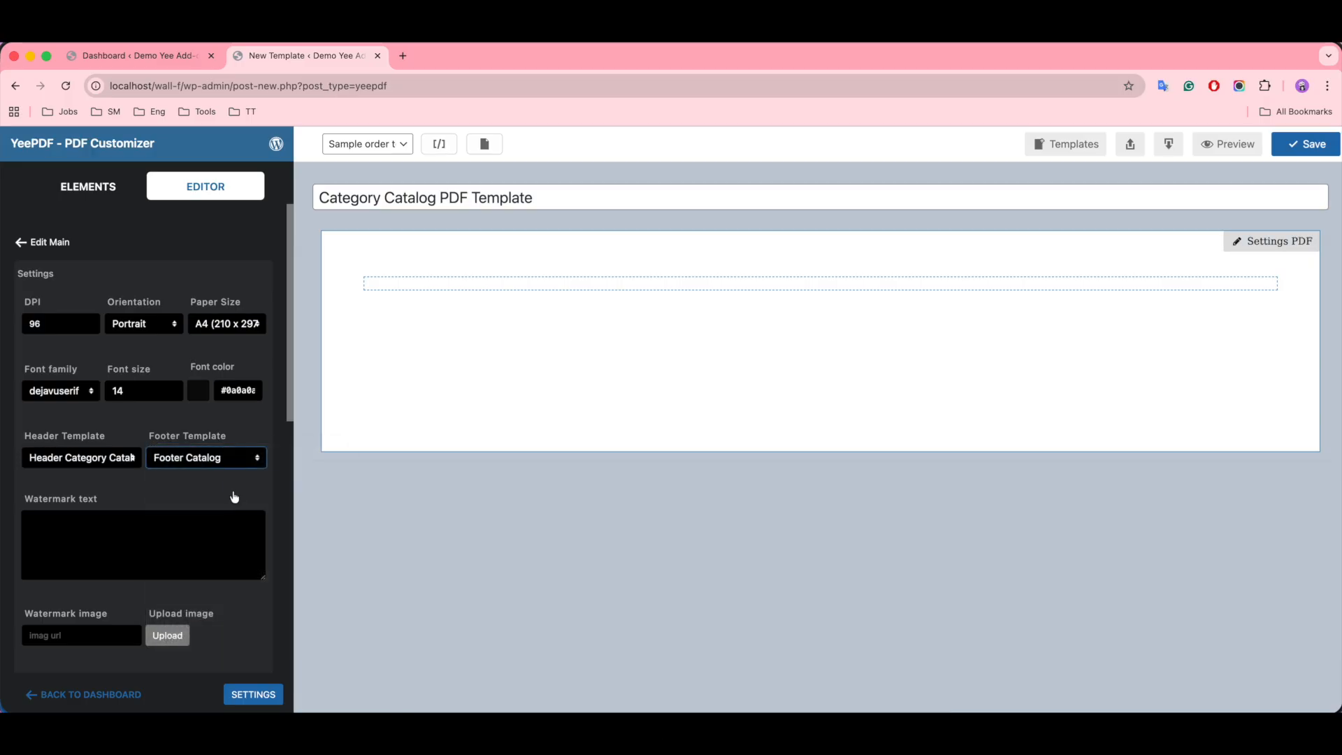
scroll(235, 497, "down", 6)
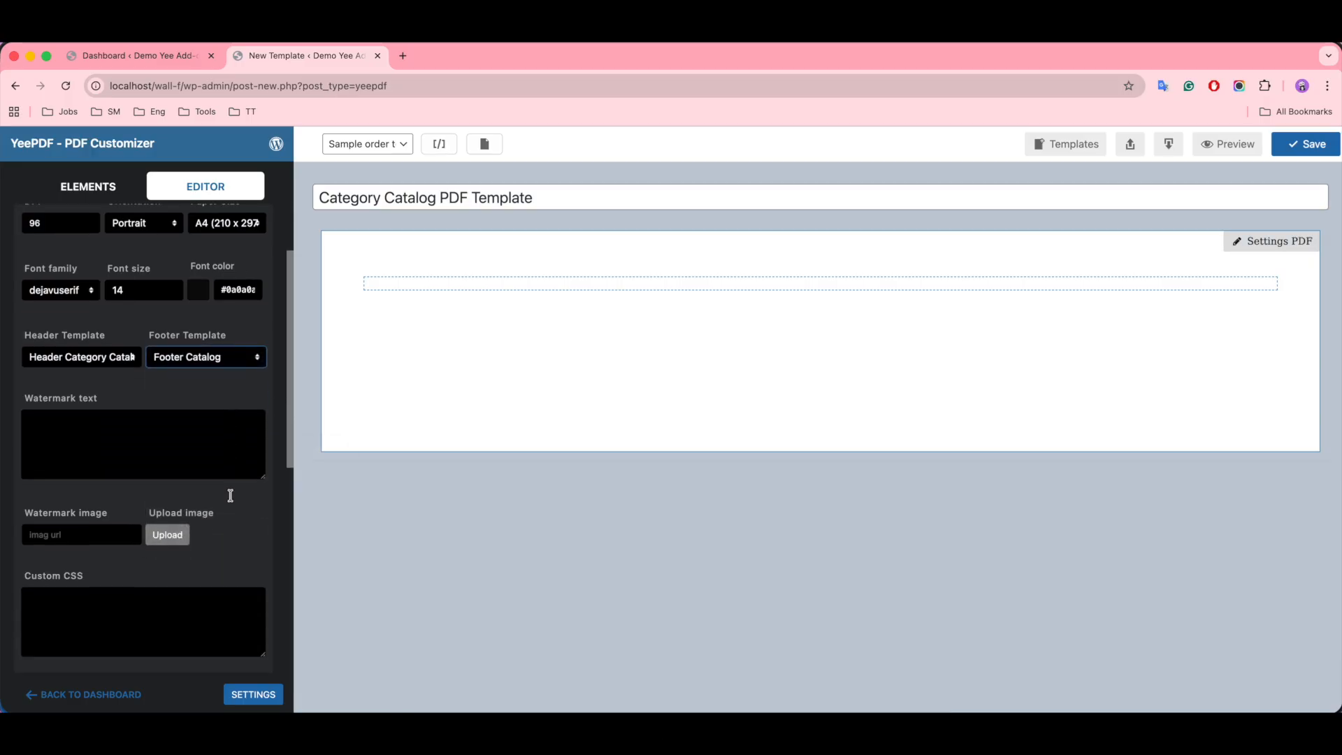
Set the page's right and left padding to 0 in the PDF settings.
scroll(233, 500, "down", 2)
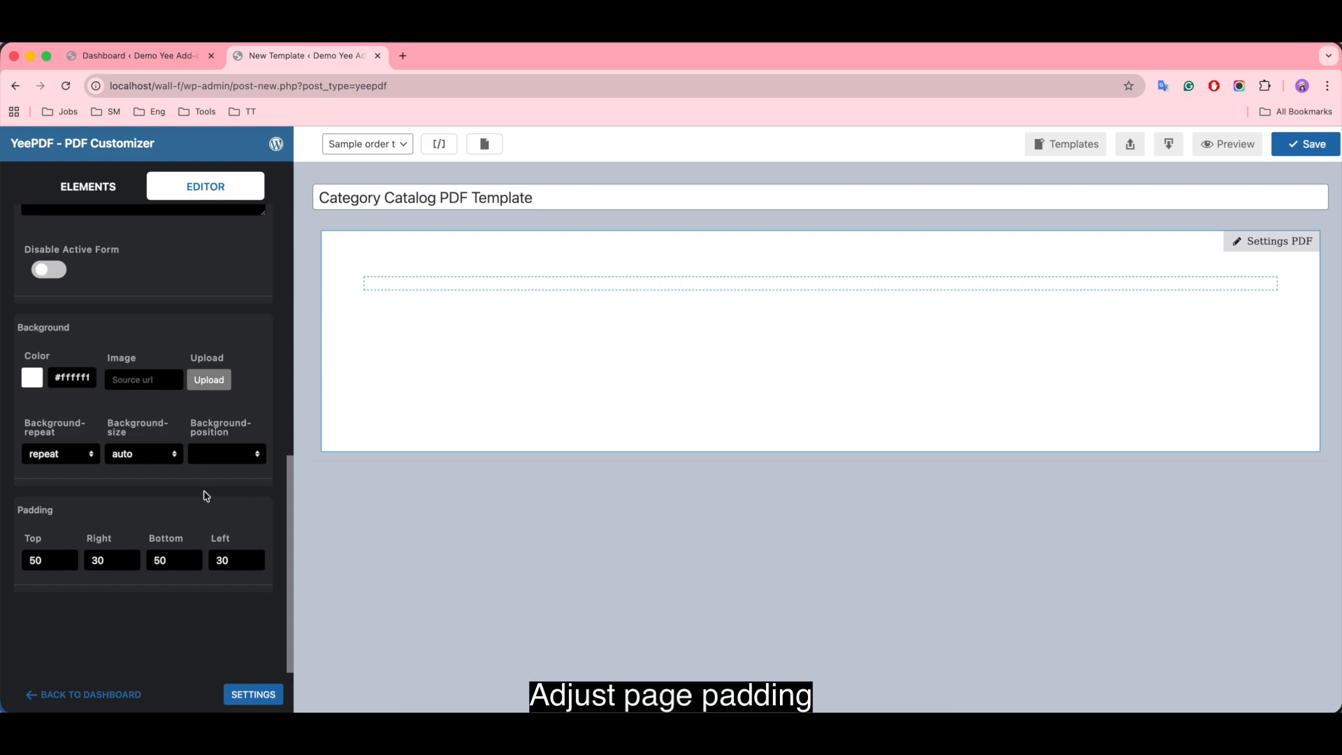
left_click(97, 568)
key("BackSpace")
left_click(221, 564)
key("BackSpace")
left_click(171, 560)
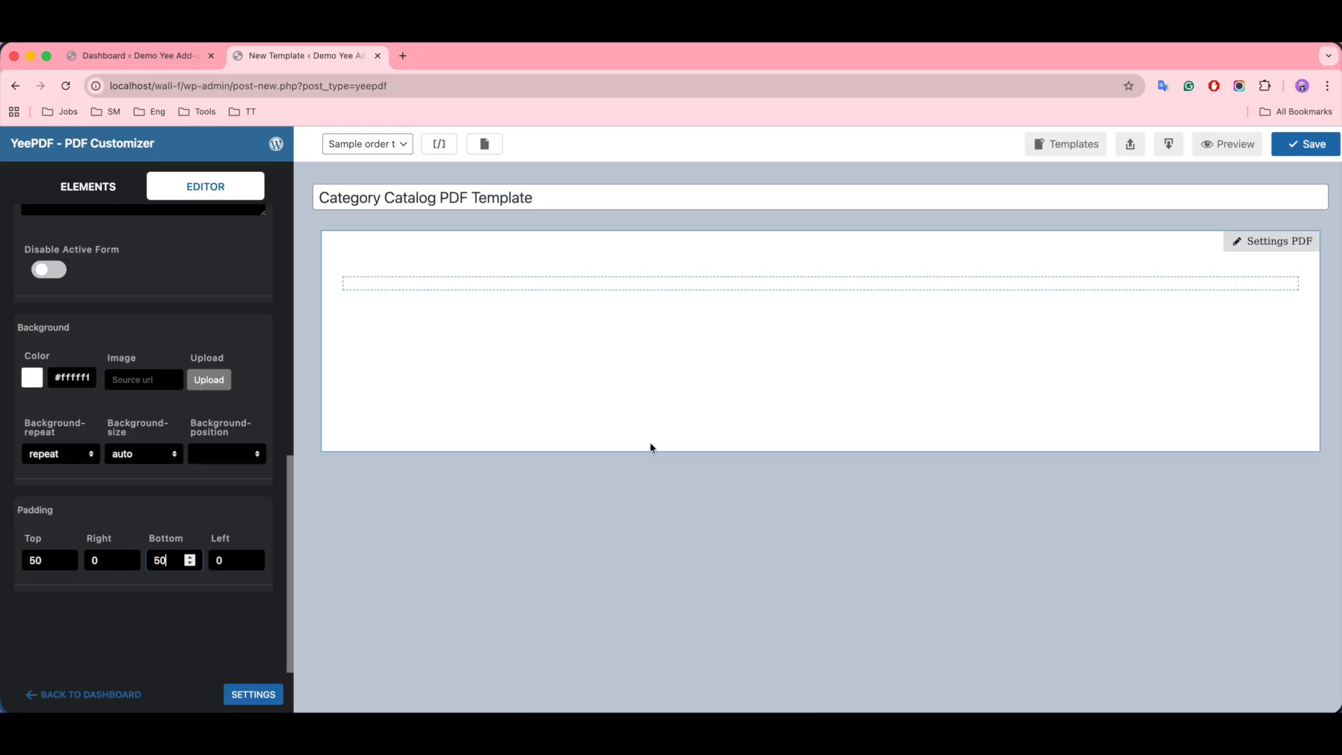
Save the template and preview the PDF to check its header and footer, then return to the editor.
left_click(1297, 145)
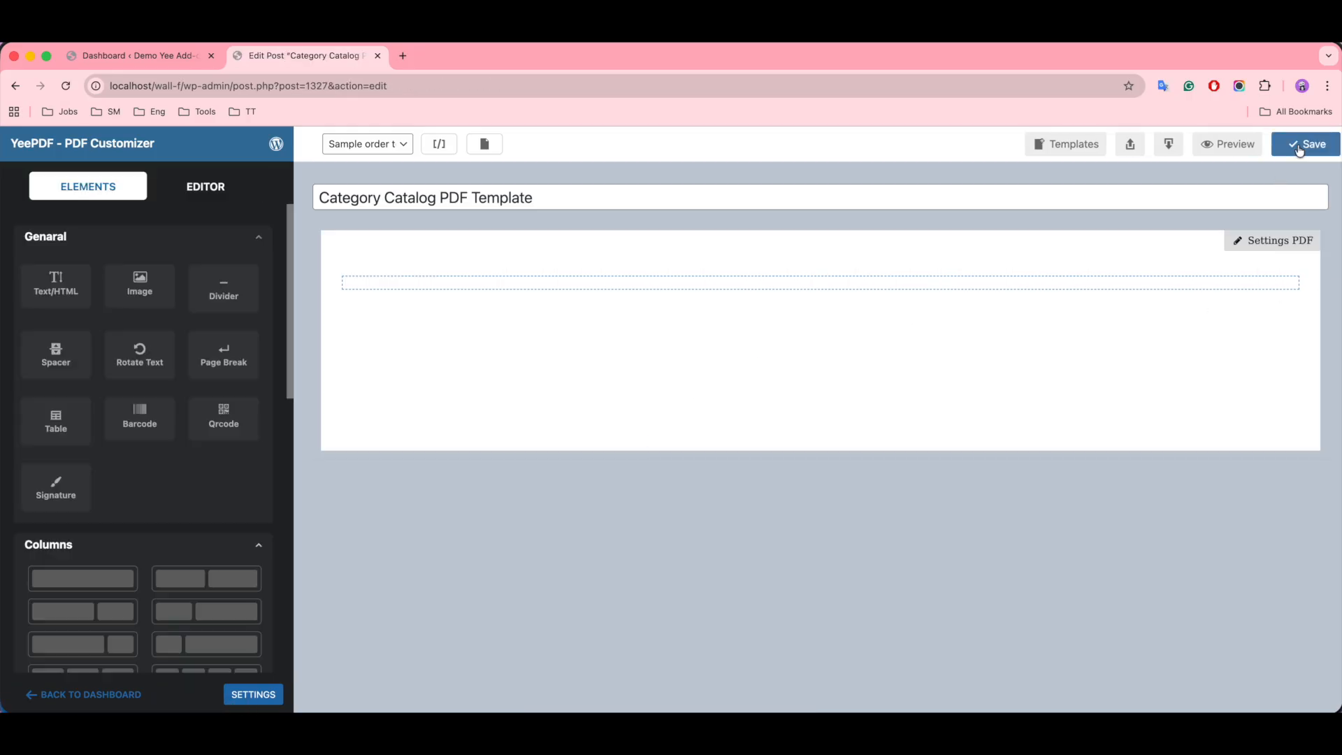
left_click(1227, 146)
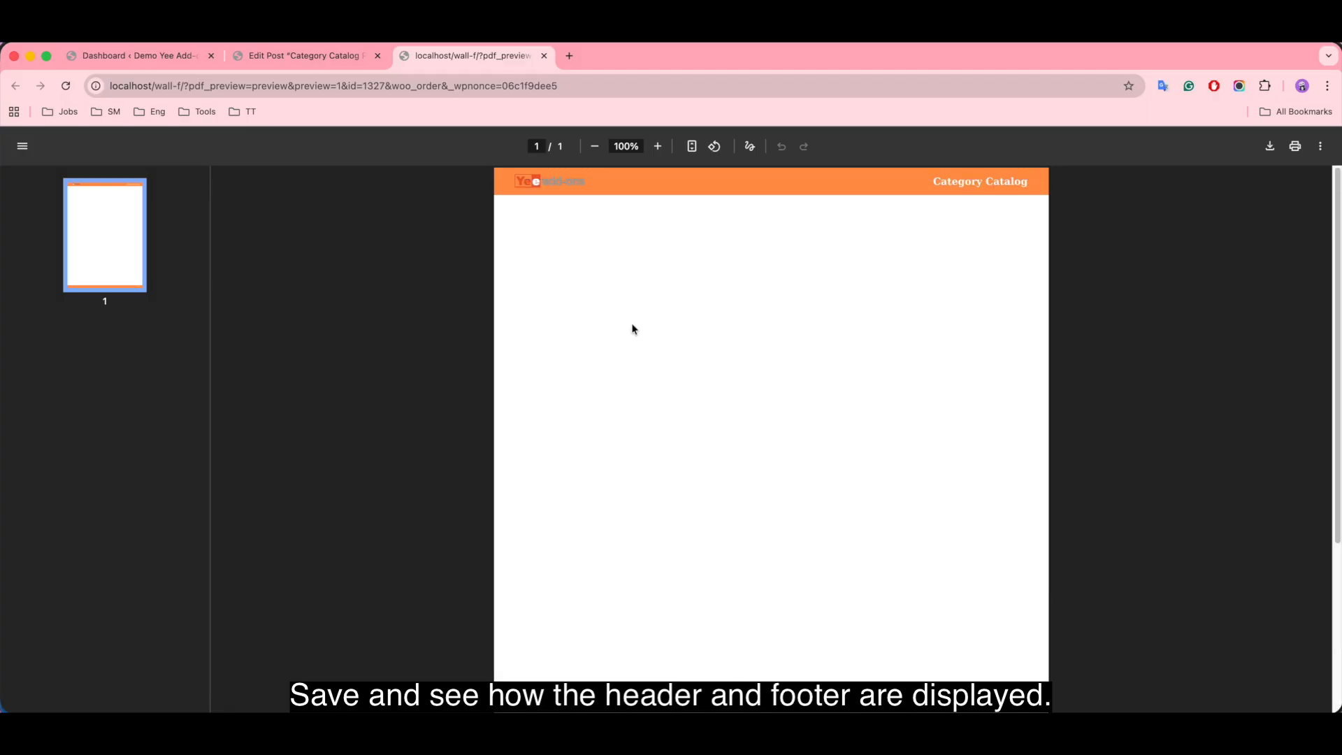
left_click(543, 56)
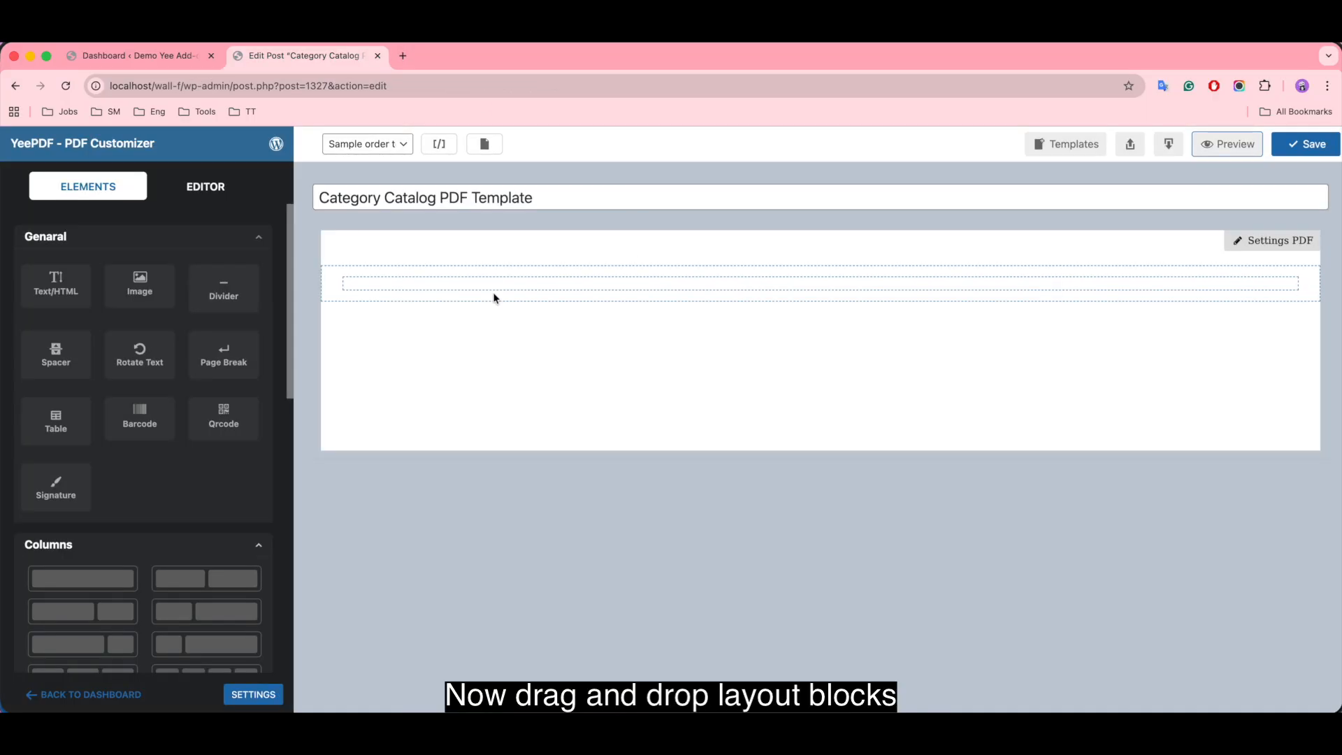
Place a text element in the existing row, then add a single-column row below it with another text element.
left_click(414, 286)
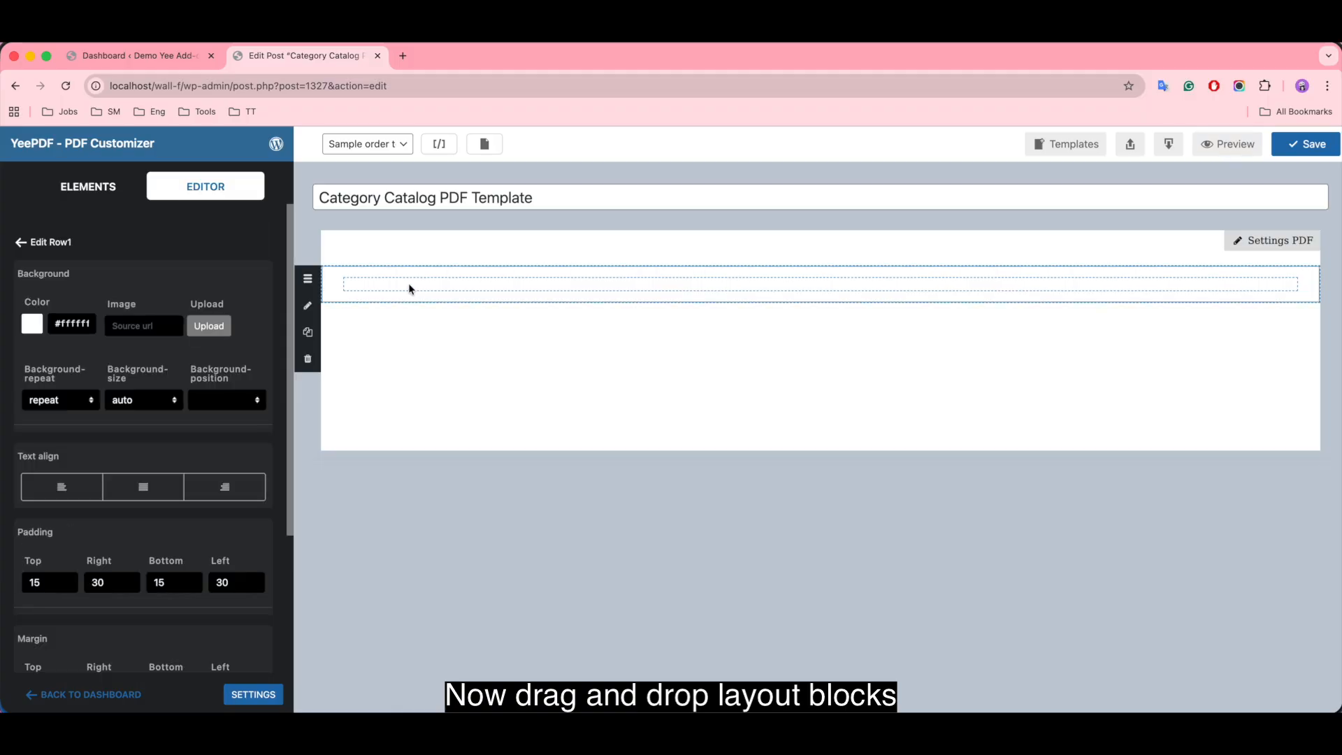
left_click(88, 191)
left_click_drag(63, 290, 542, 279)
left_click_drag(99, 575, 392, 330)
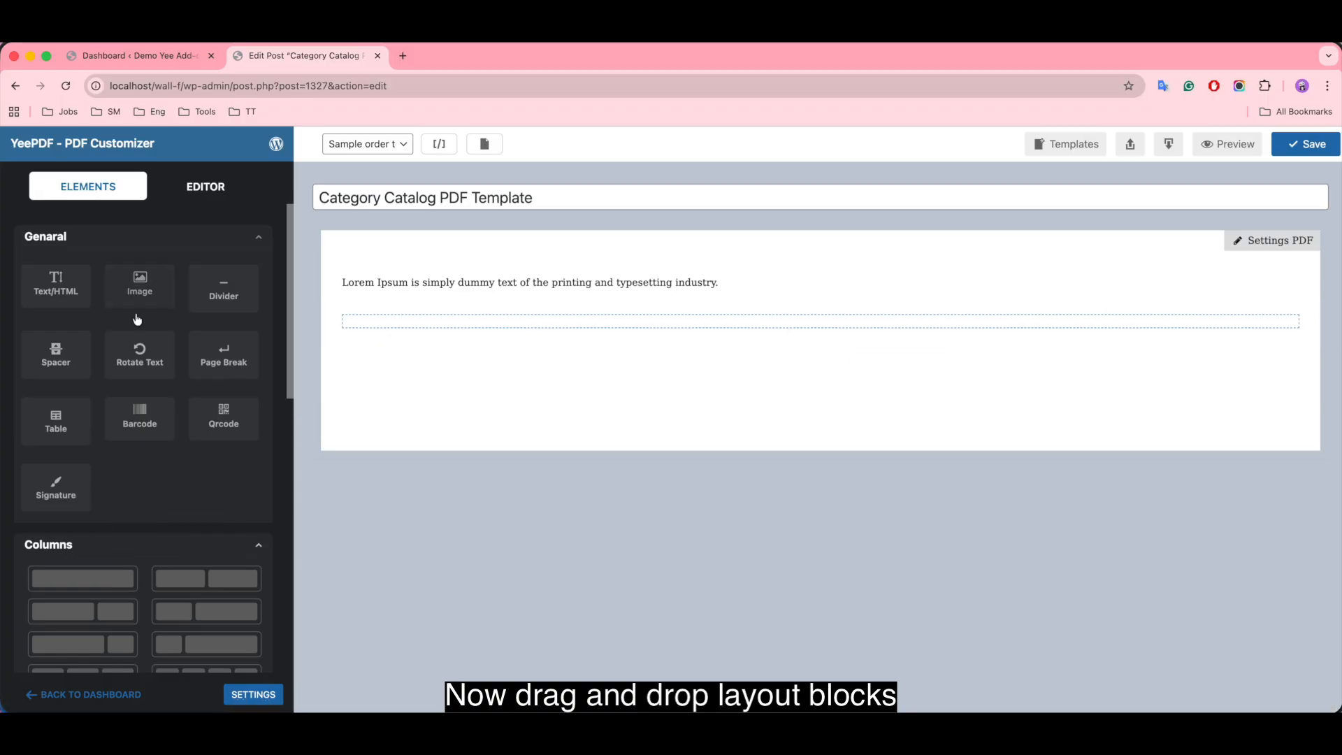
mouse_move(30, 291)
left_mouse_down()
mouse_move(359, 332)
mouse_move(379, 320)
left_mouse_up()
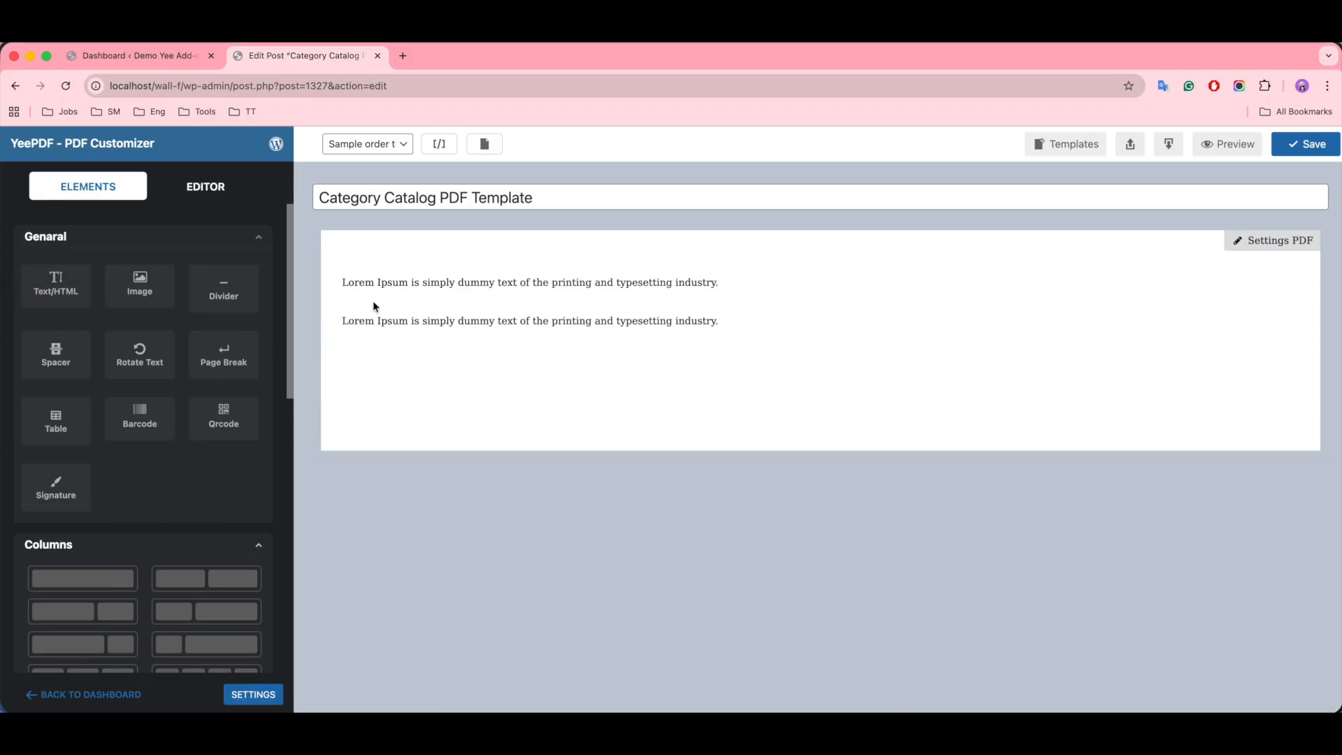
Replace the first text element's placeholder content with the WooCommerce catalog shortcode Begin Loop Category.
left_click(367, 284)
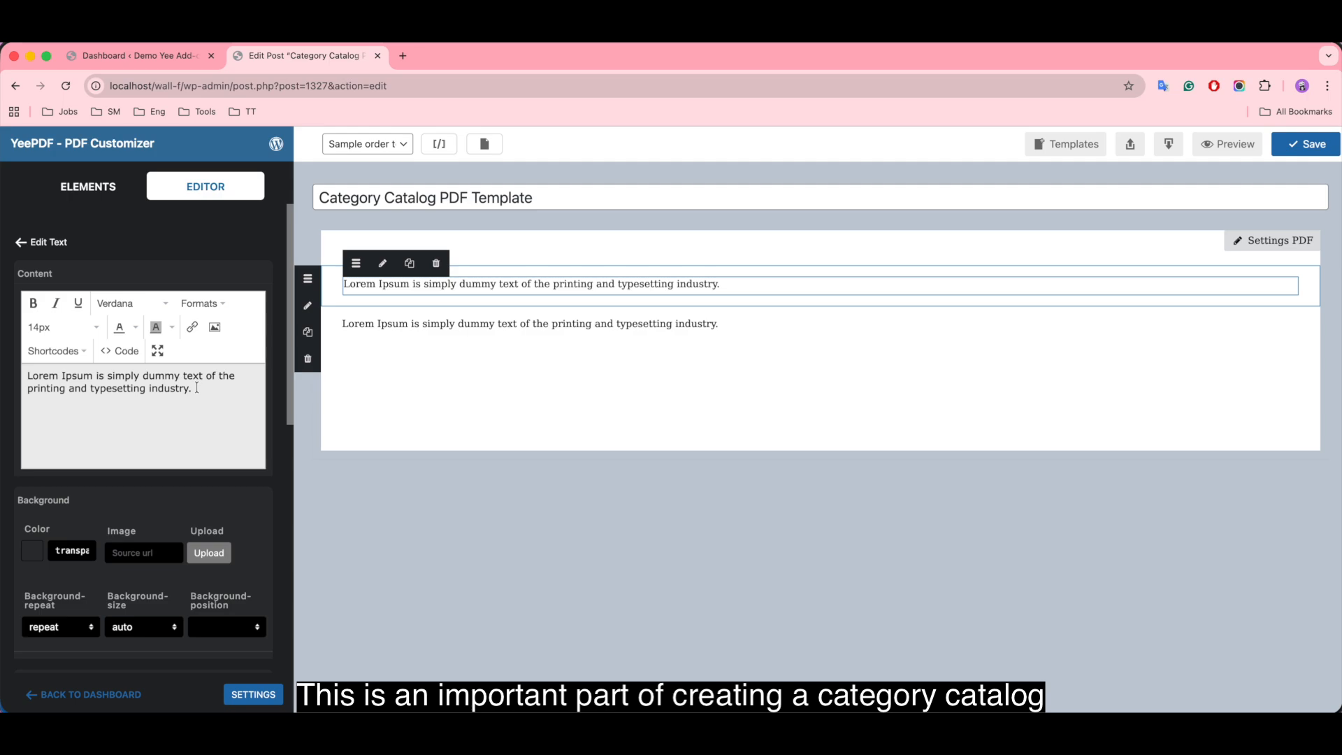
left_click_drag(197, 388, 79, 369)
key("BackSpace")
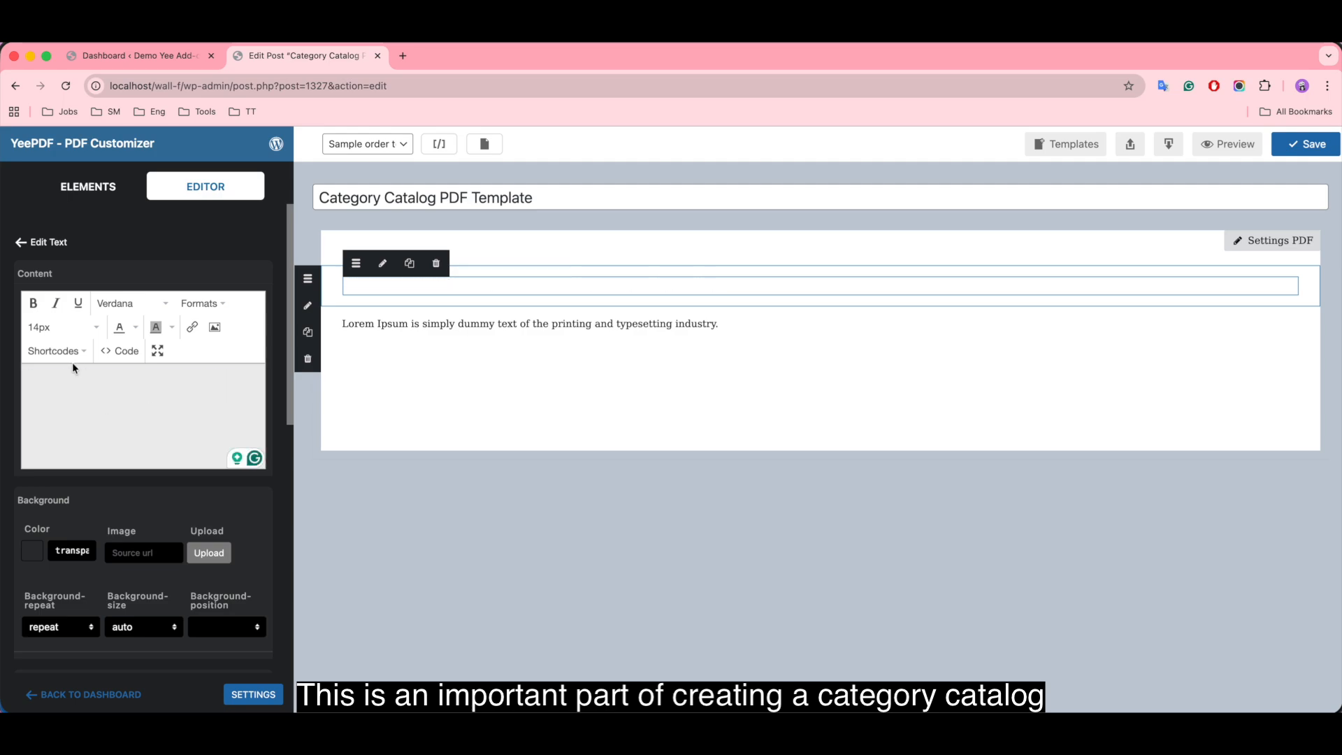
left_click(58, 352)
mouse_move(81, 439)
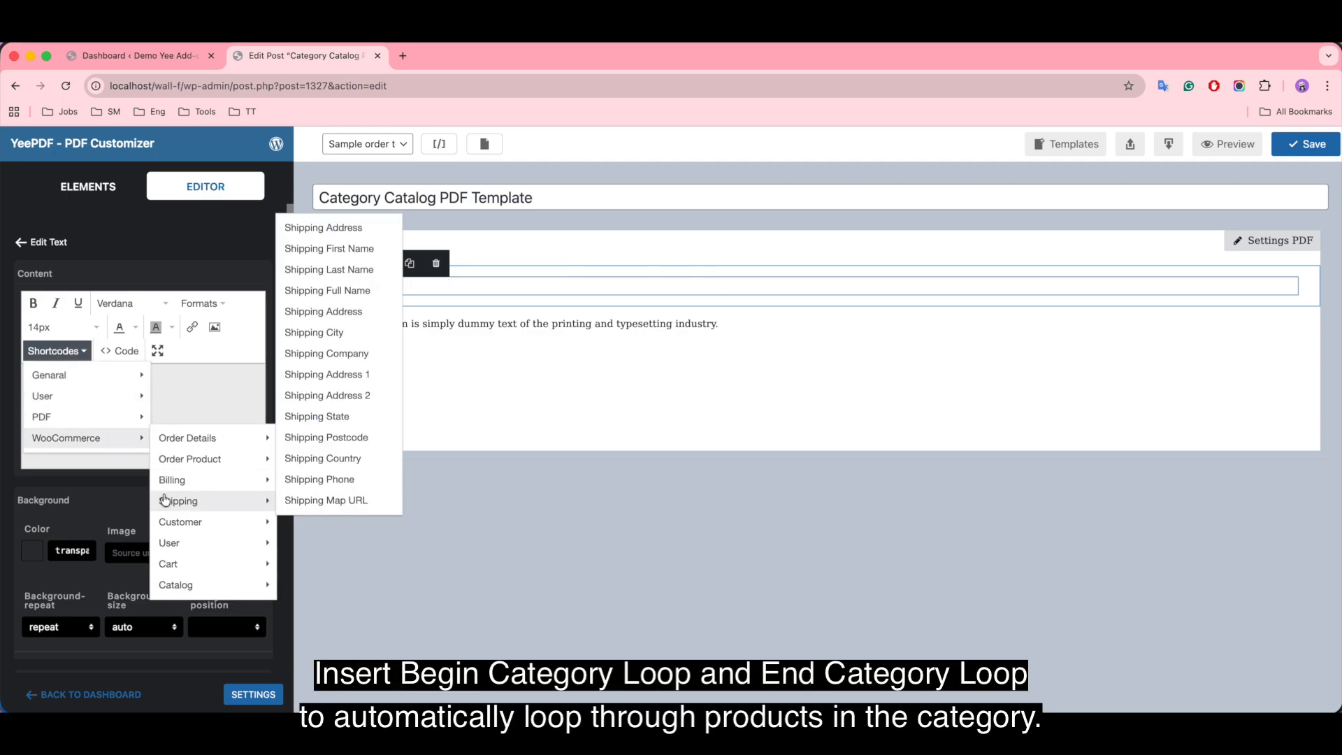
mouse_move(197, 592)
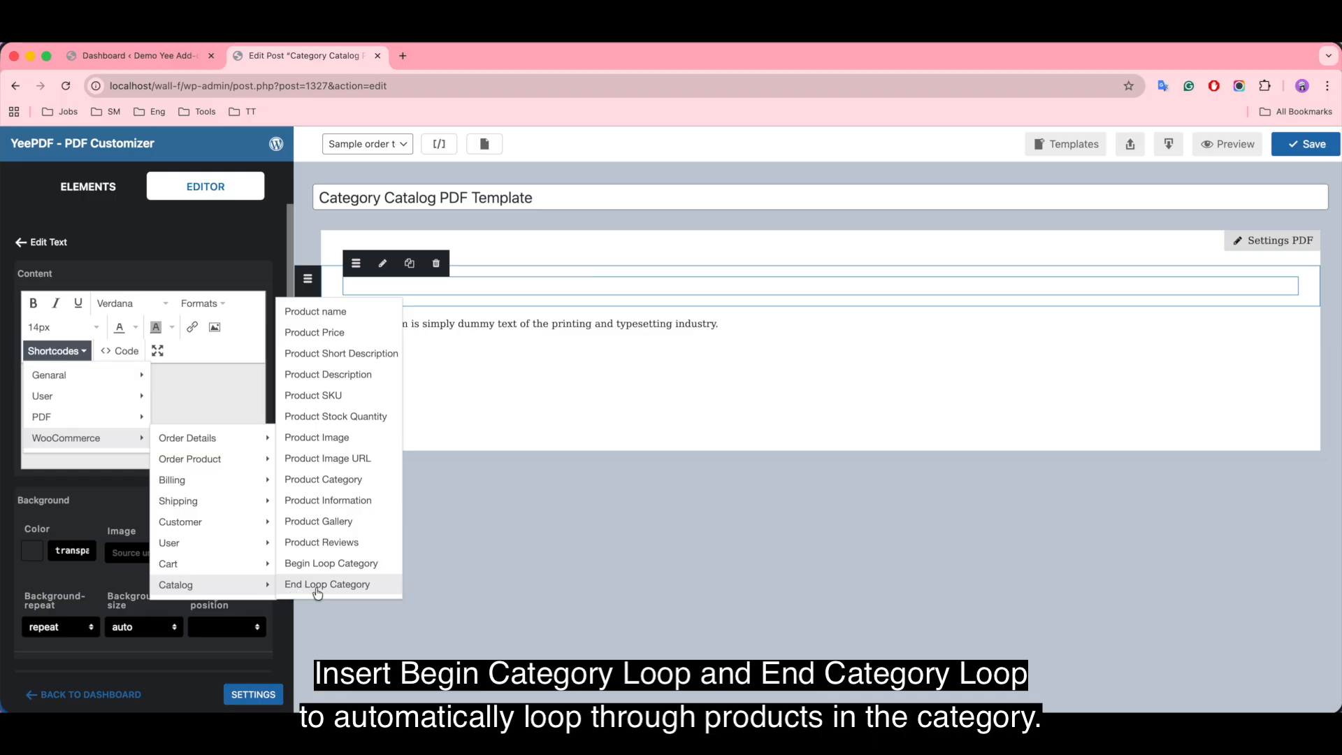
left_click(380, 564)
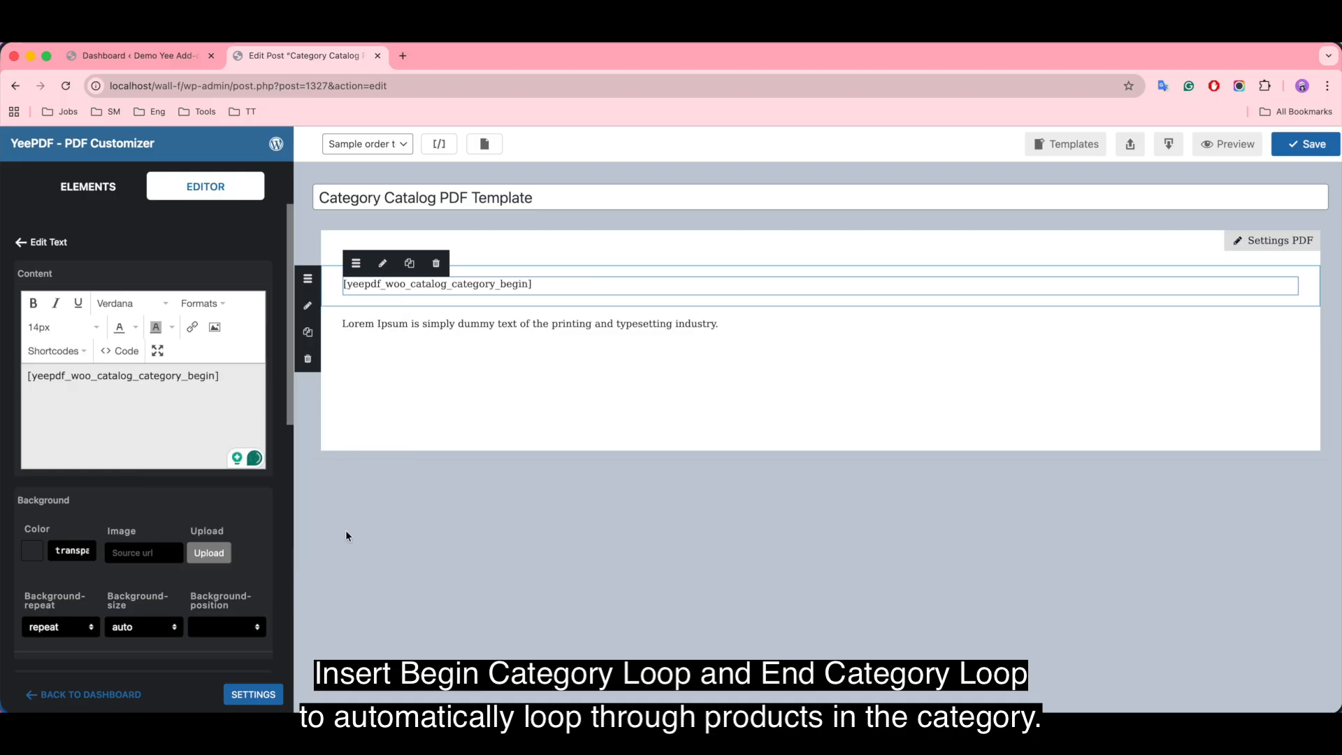
Replace the second text element's placeholder content with the WooCommerce catalog shortcode End Loop Category.
left_click(371, 339)
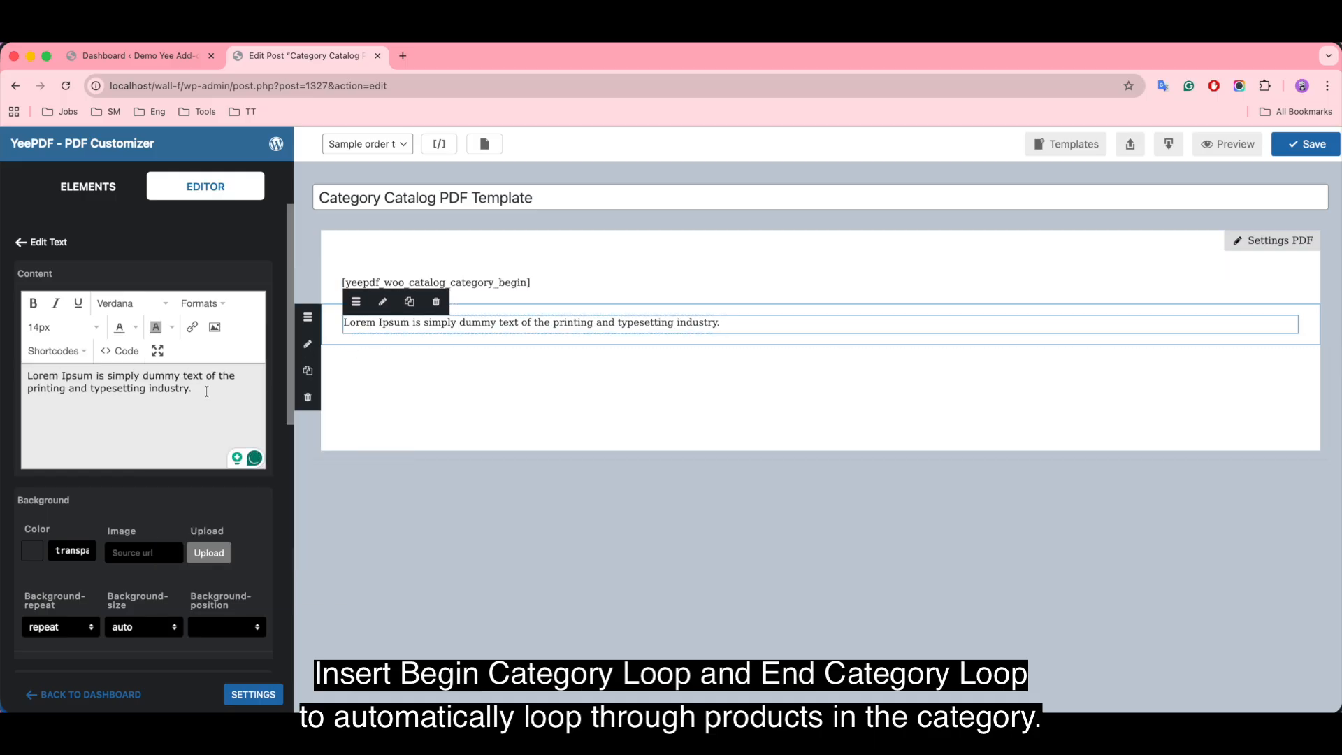
key("ctrl+a")
key("BackSpace")
left_click(56, 351)
mouse_move(81, 428)
mouse_move(206, 584)
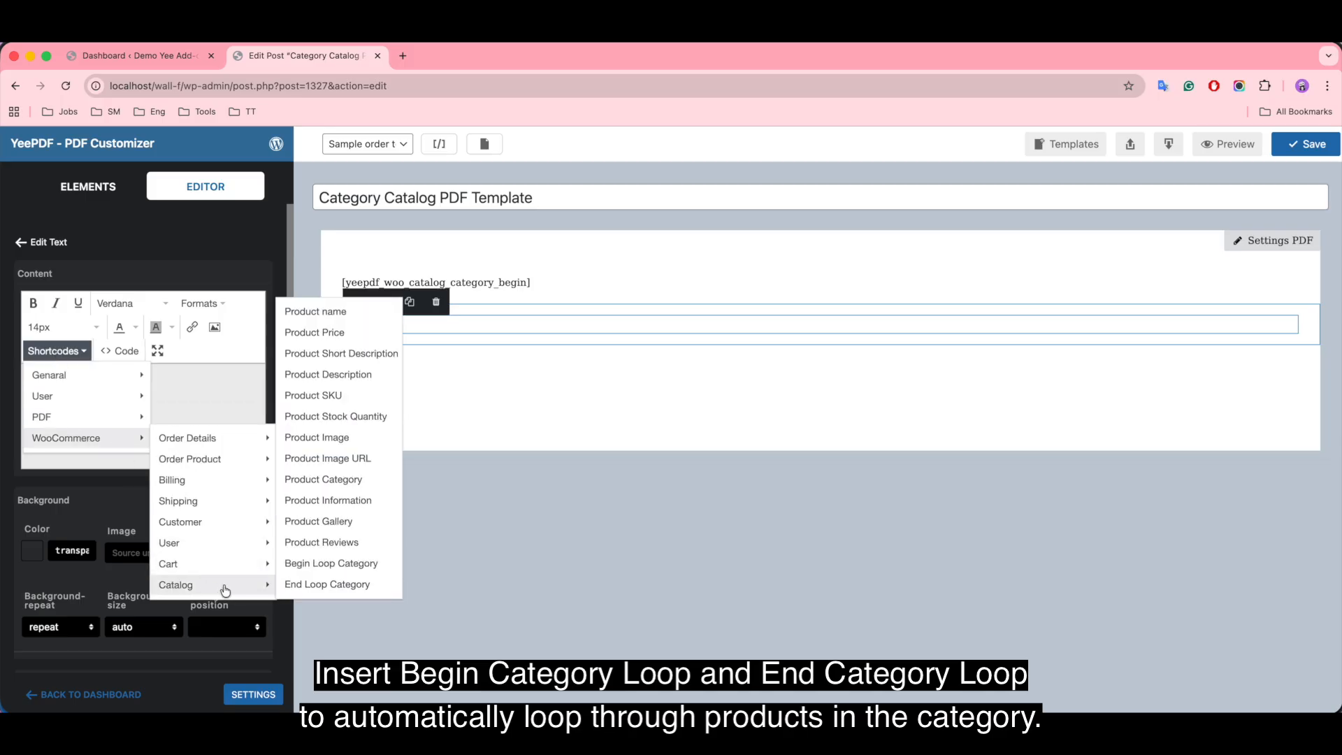
left_click(301, 586)
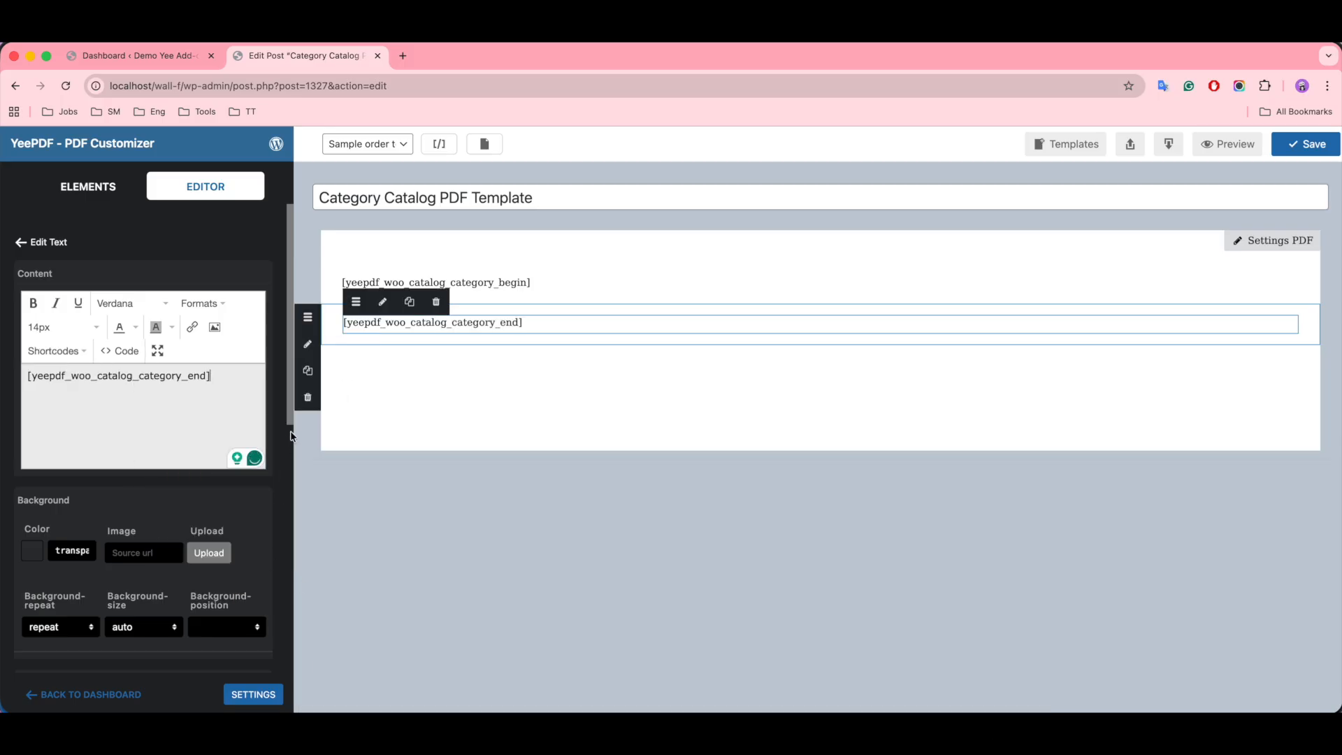
Insert an equal two-column row between the loop shortcodes, with an image in the left column and a text element in the right.
left_click(88, 186)
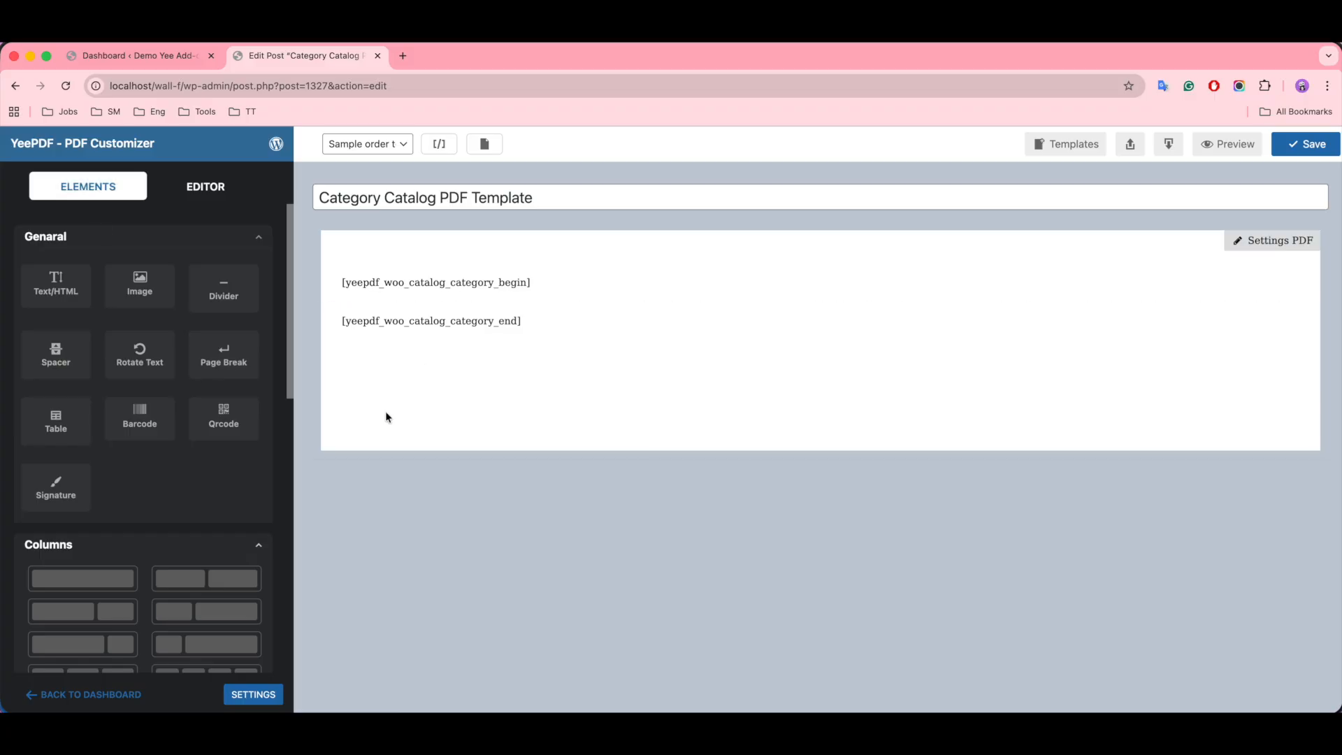
left_click_drag(213, 575, 372, 302)
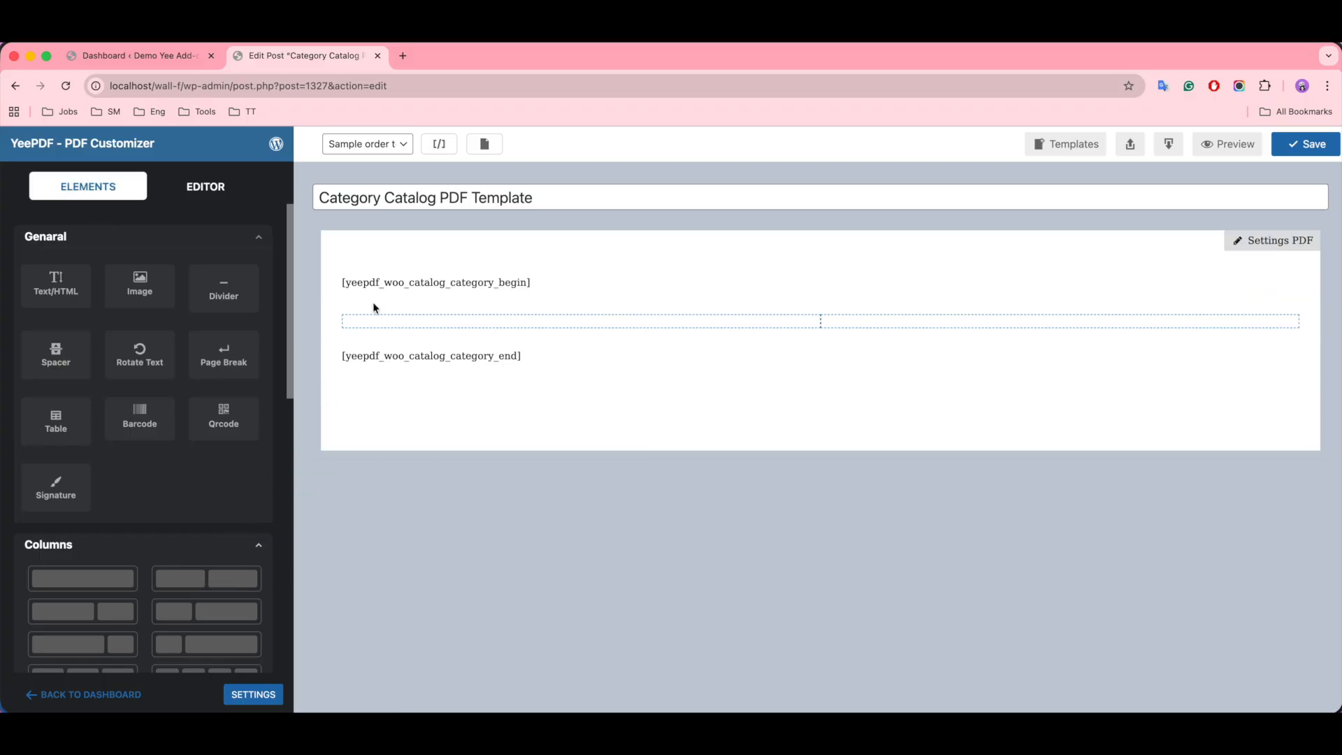
left_click_drag(139, 287, 455, 320)
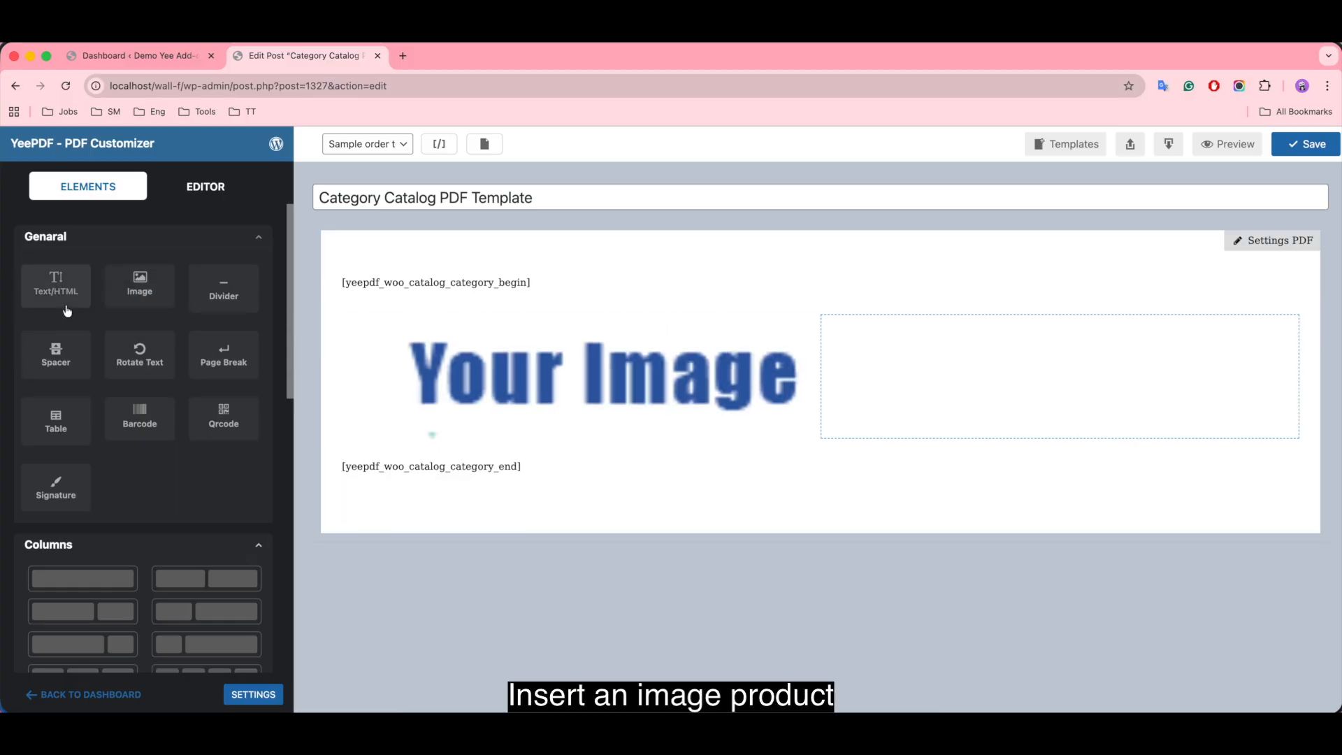
left_click_drag(58, 287, 914, 359)
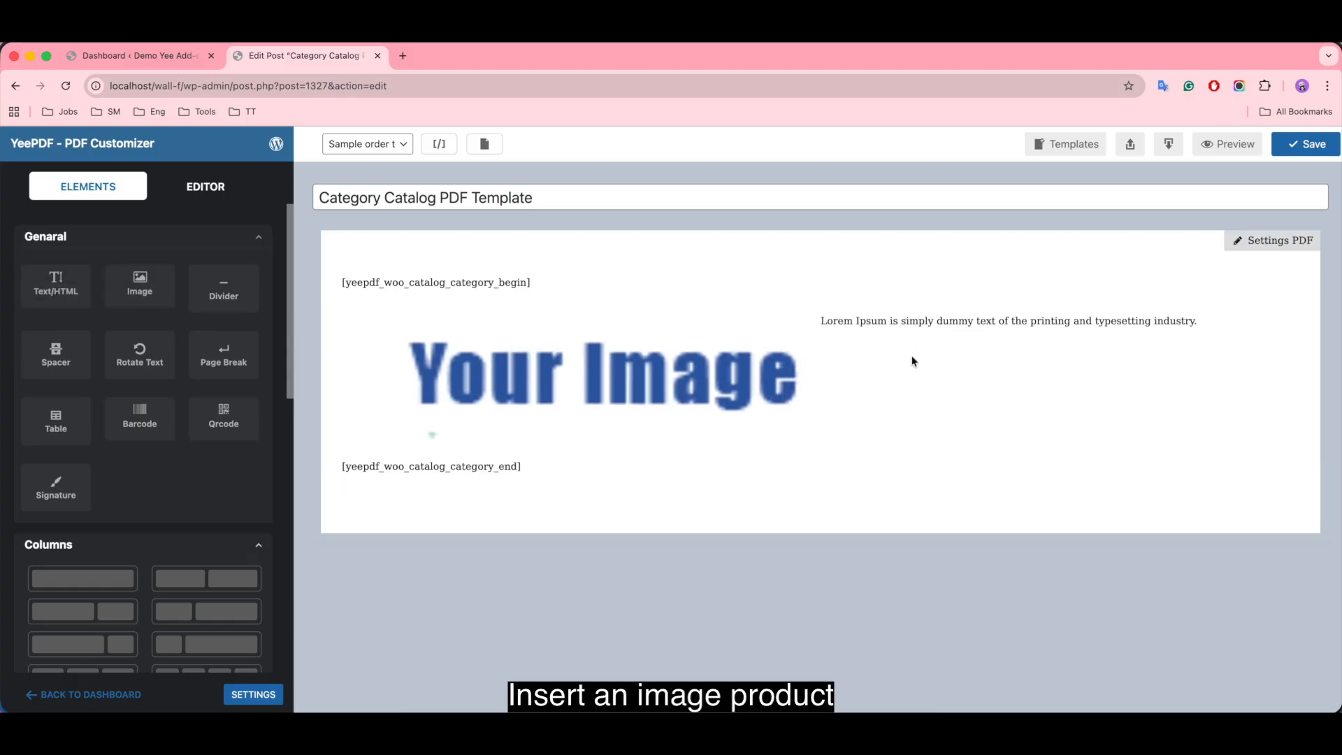
Set the image element's type to Use Field and choose Product Image URL as its source.
left_click(518, 378)
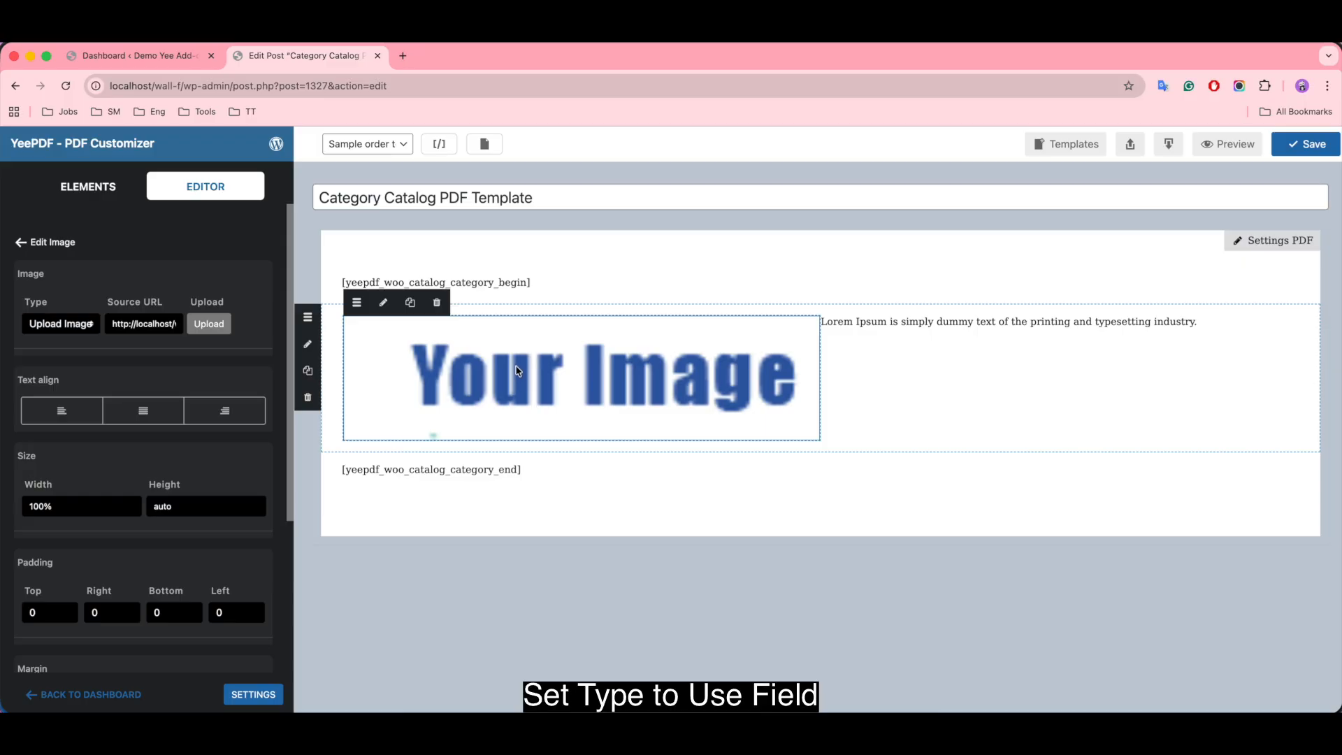
left_click(84, 326)
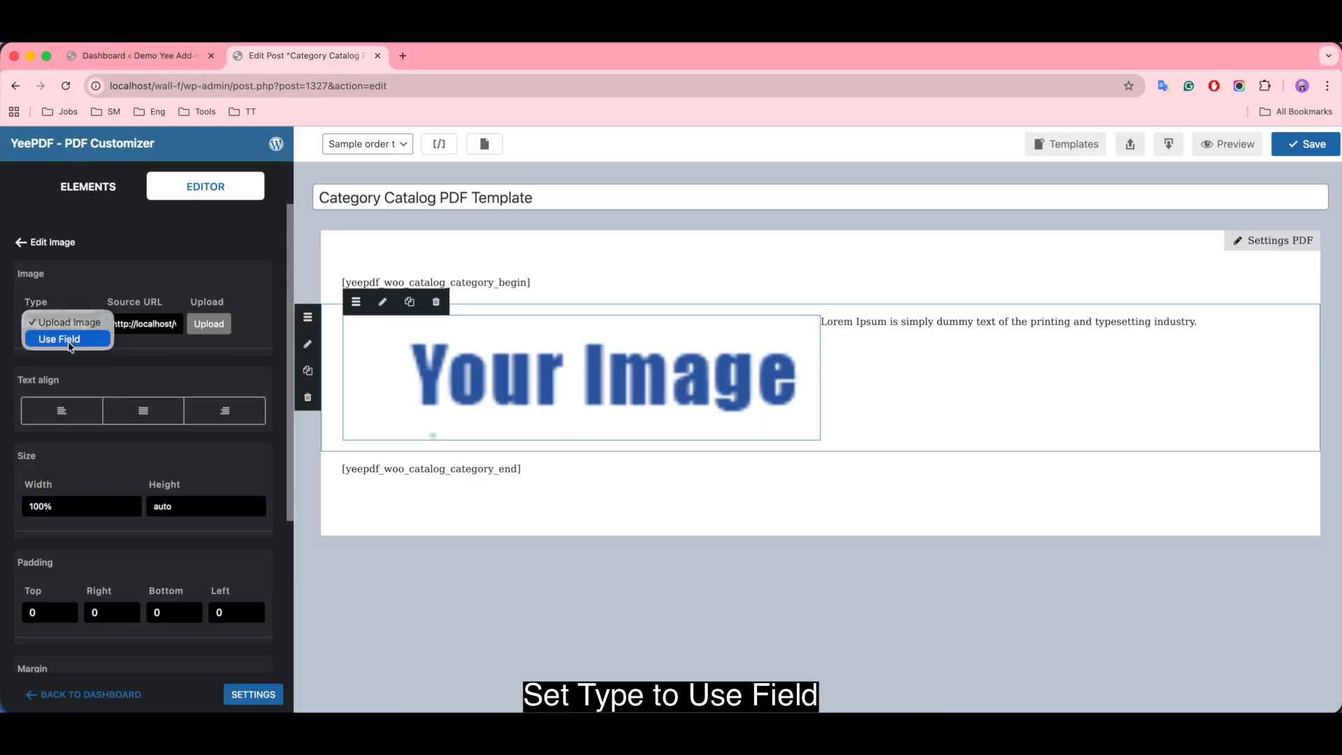
left_click(94, 341)
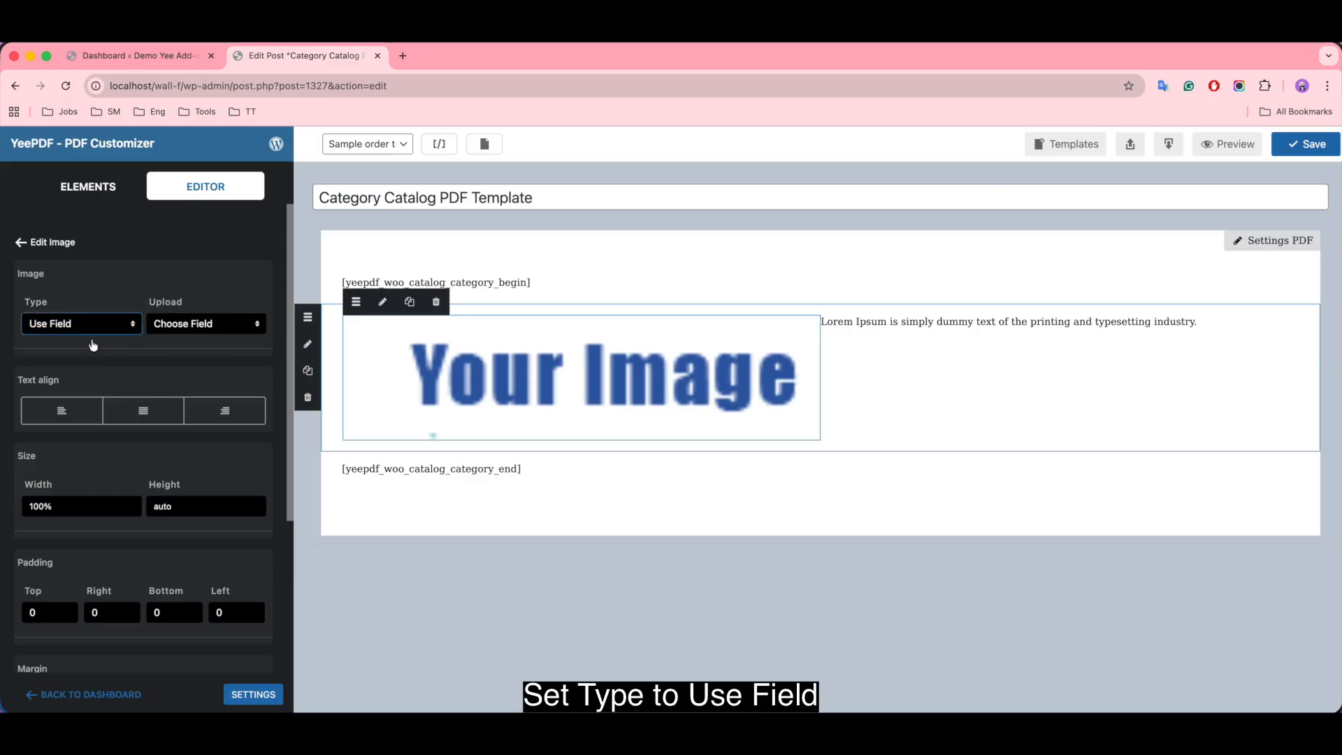
left_click(216, 326)
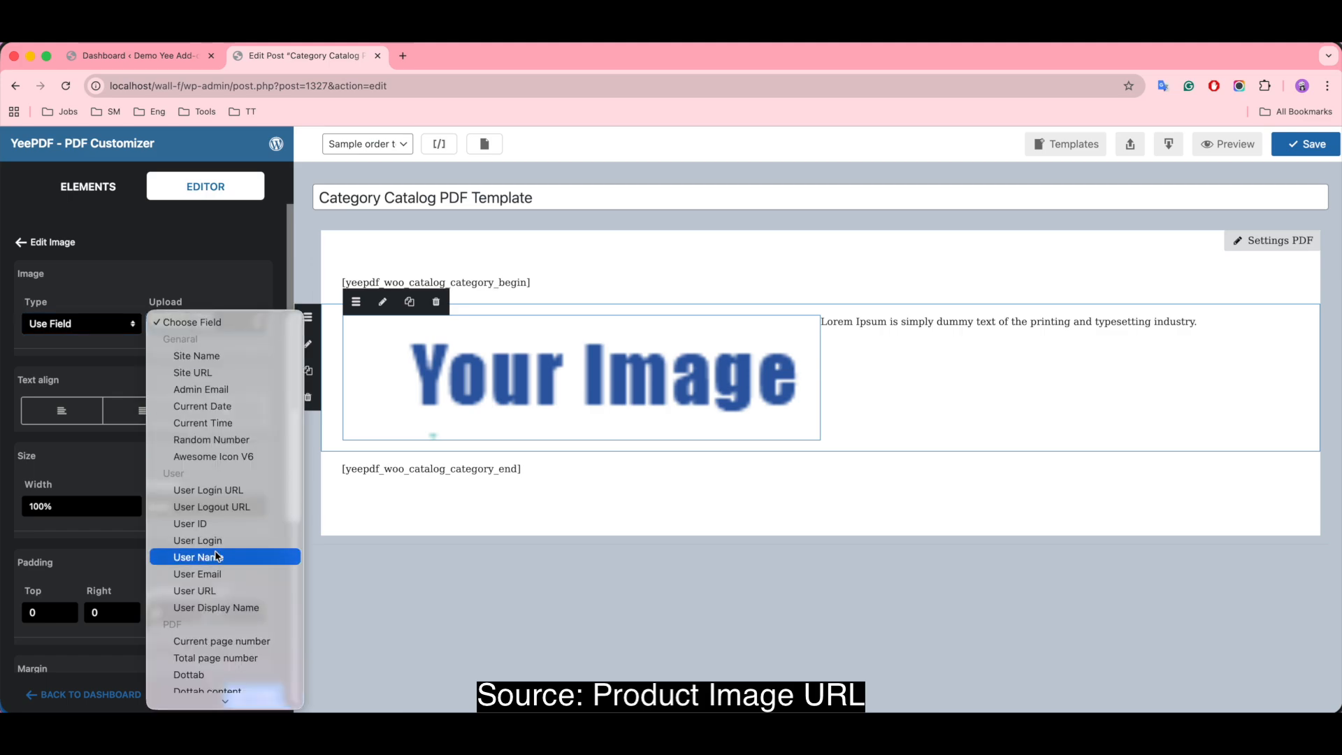
scroll(214, 552, "down", 5)
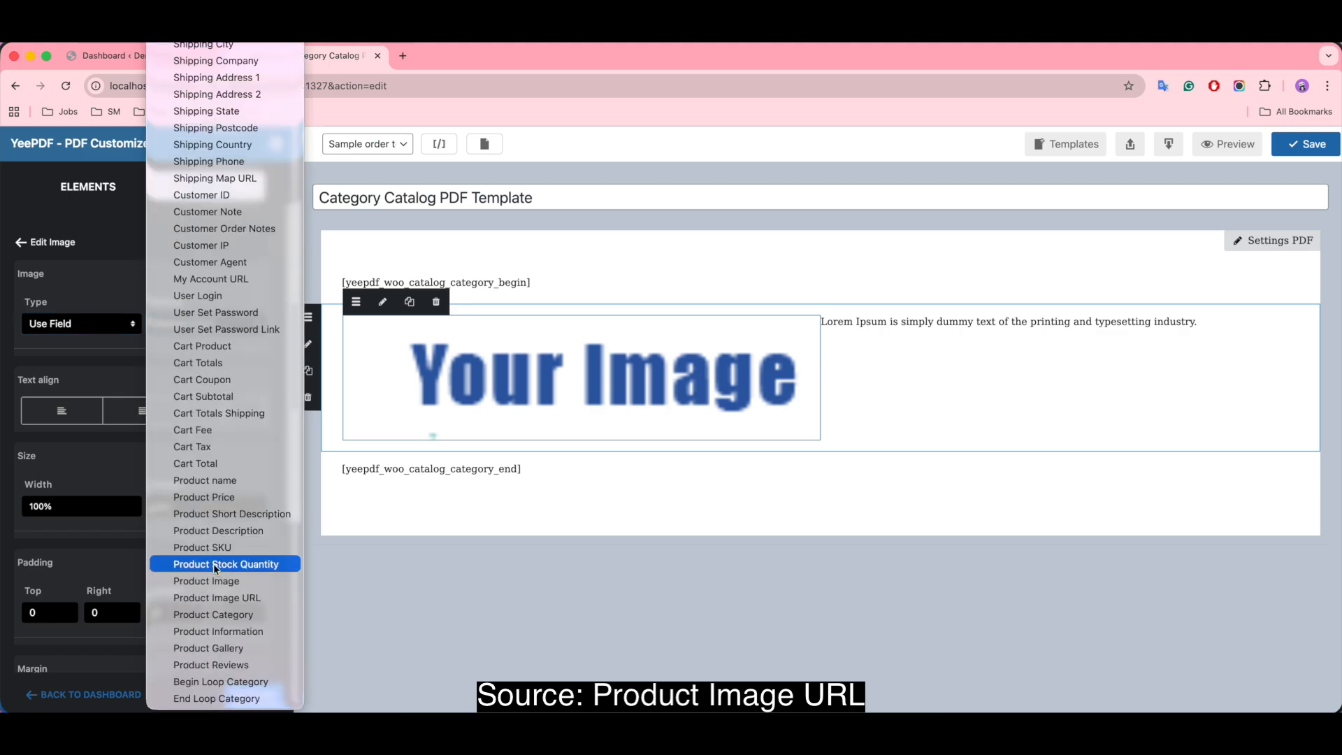
left_click(263, 598)
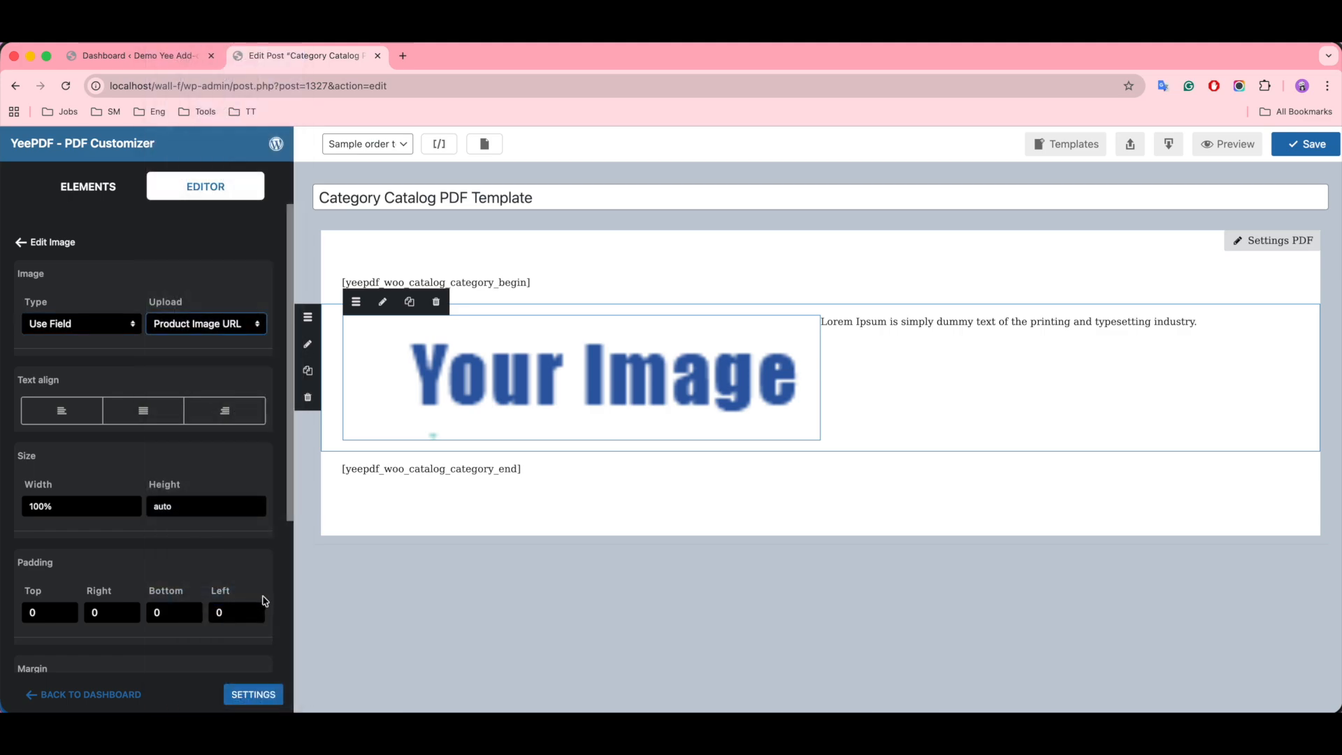
scroll(247, 593, "down", 1)
scroll(247, 593, "up", 1)
left_click(88, 186)
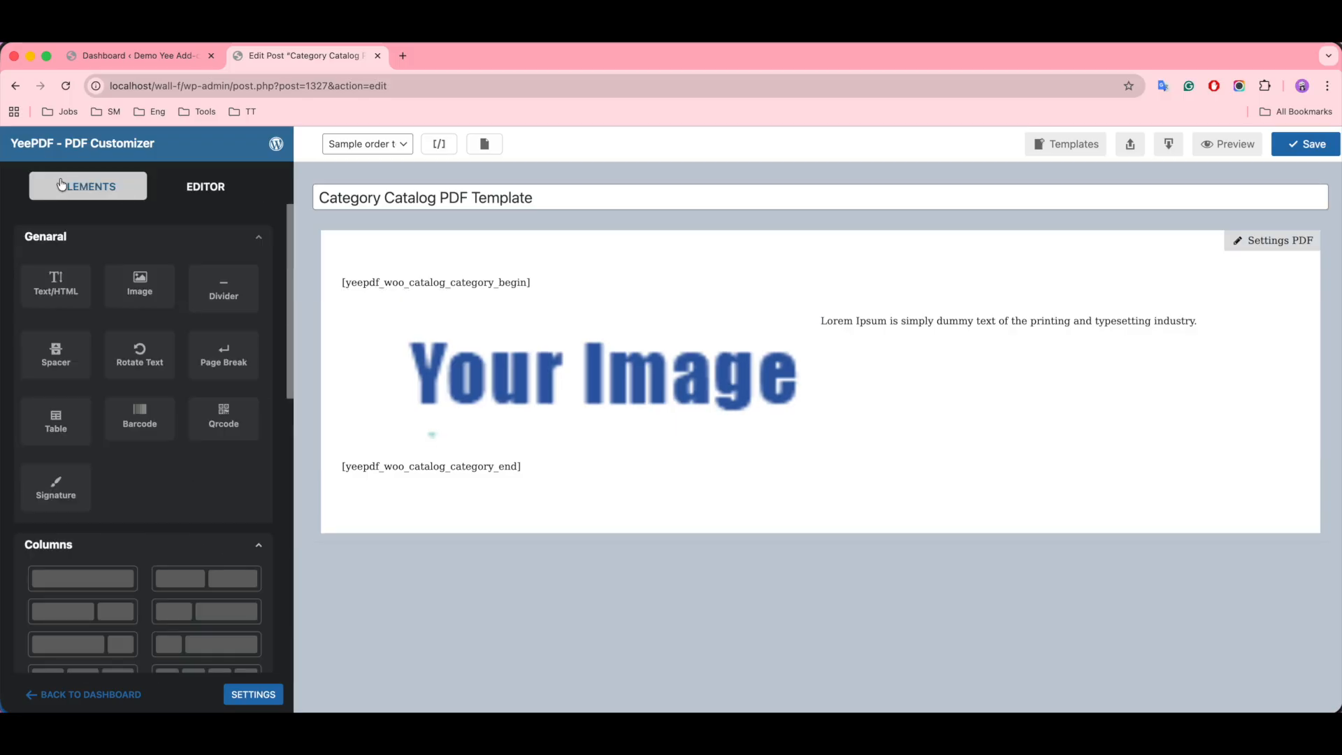
Replace the placeholder text beside the image with the catalog's Product name shortcode.
left_click(911, 327)
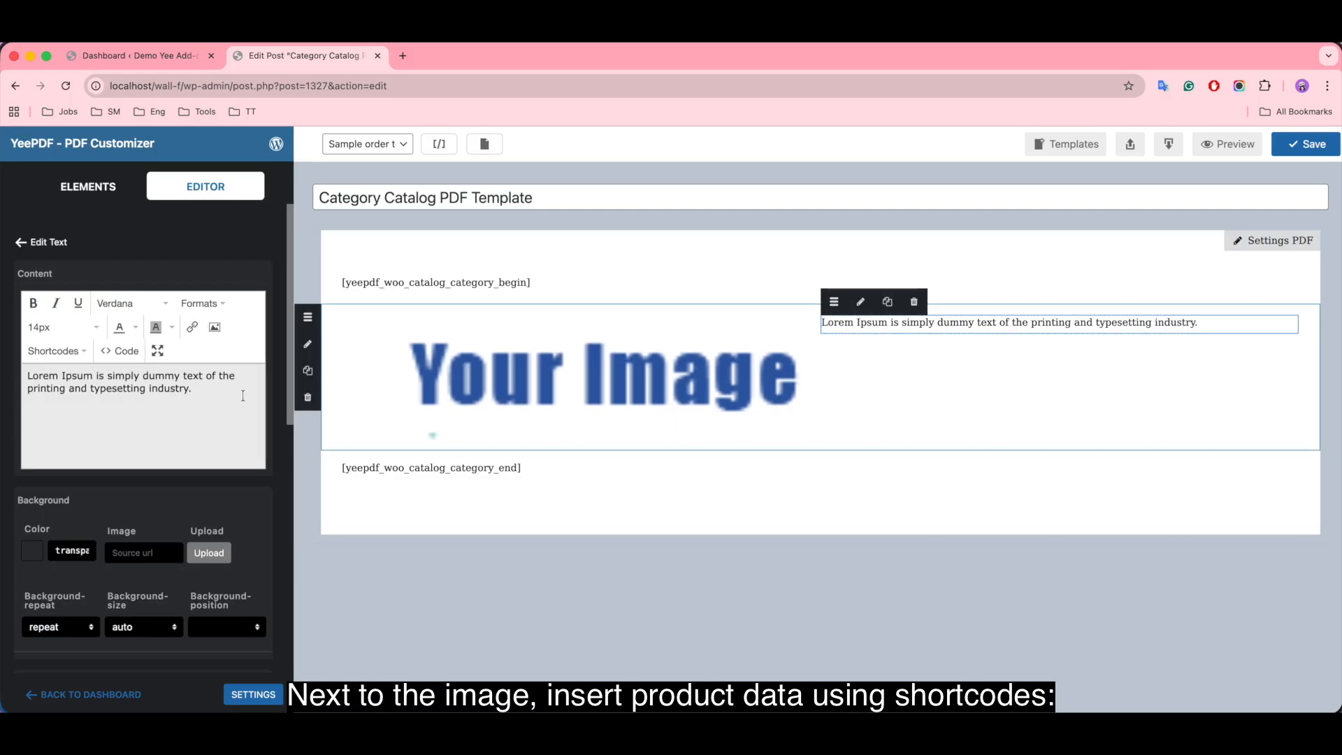
key("alt+BackSpace")
key("alt+BackSpace")
key("alt+BackSpace")
key("alt+BackSpace")
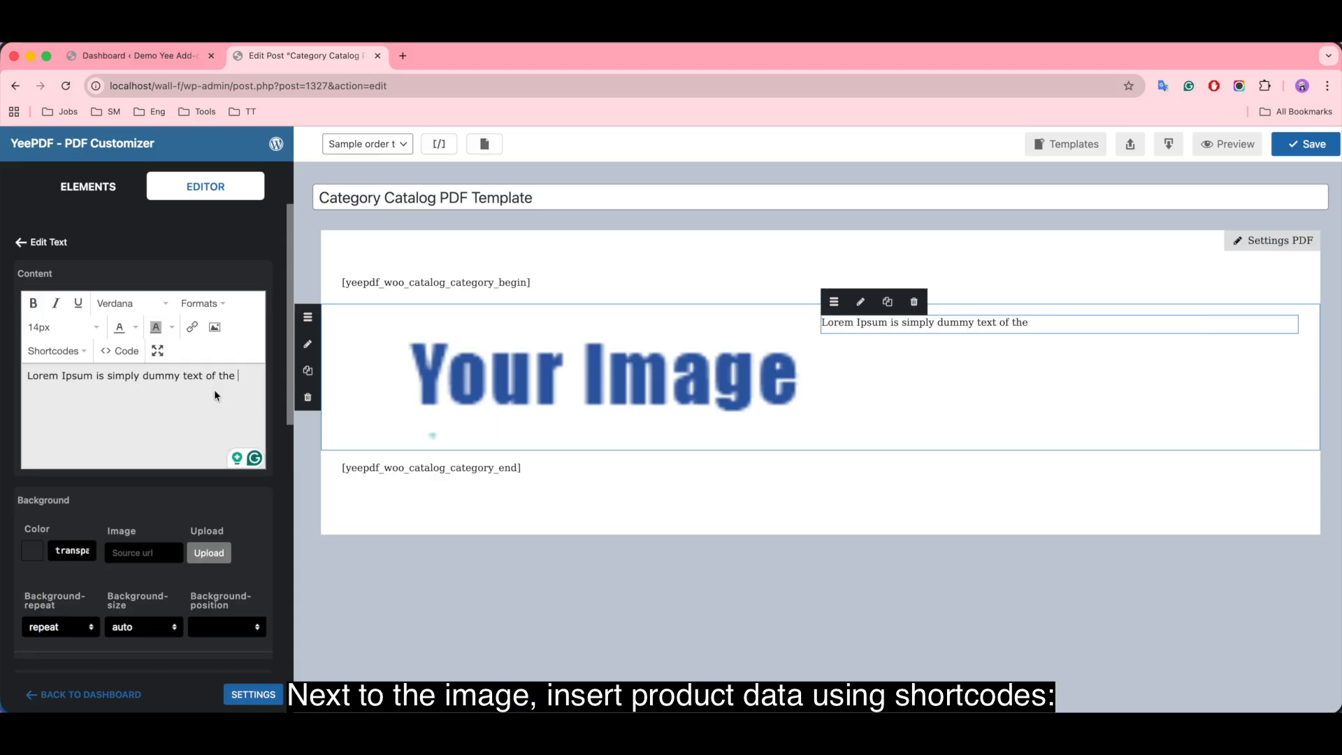
key("super+a")
key("BackSpace")
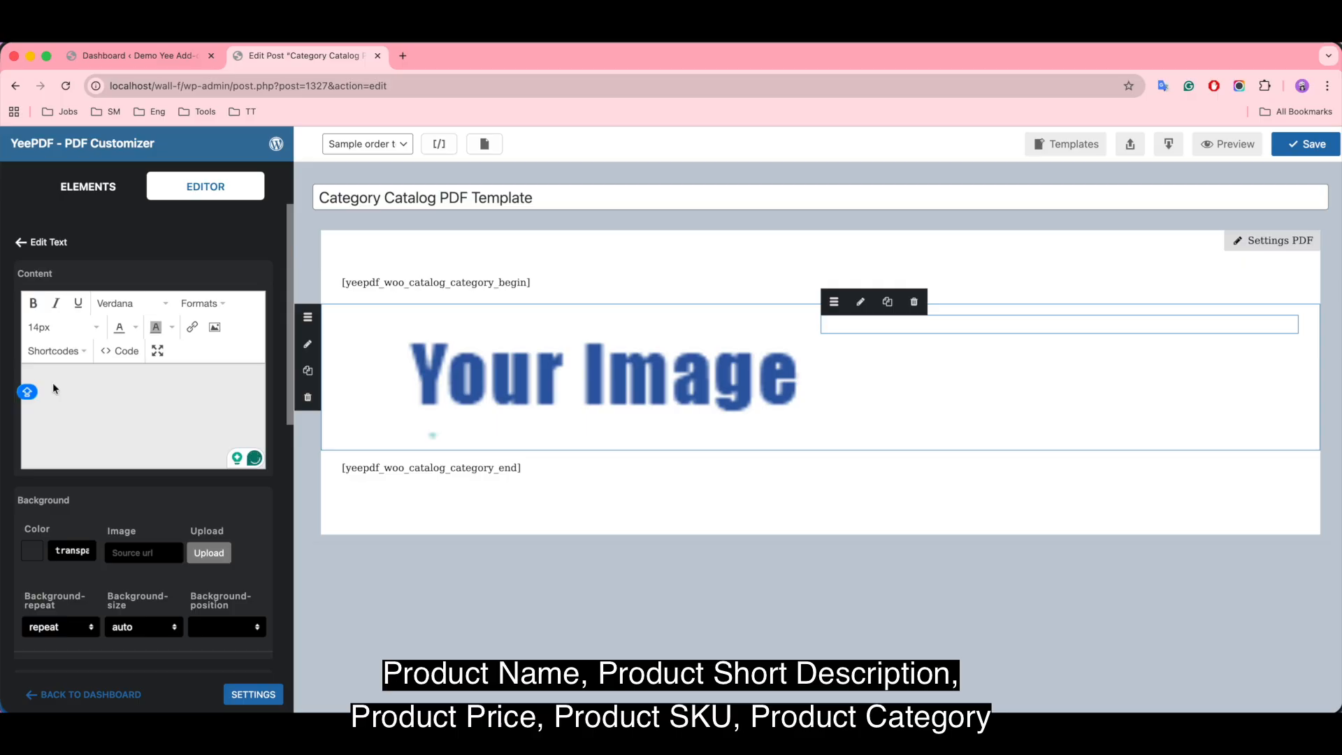
left_click(56, 351)
mouse_move(83, 438)
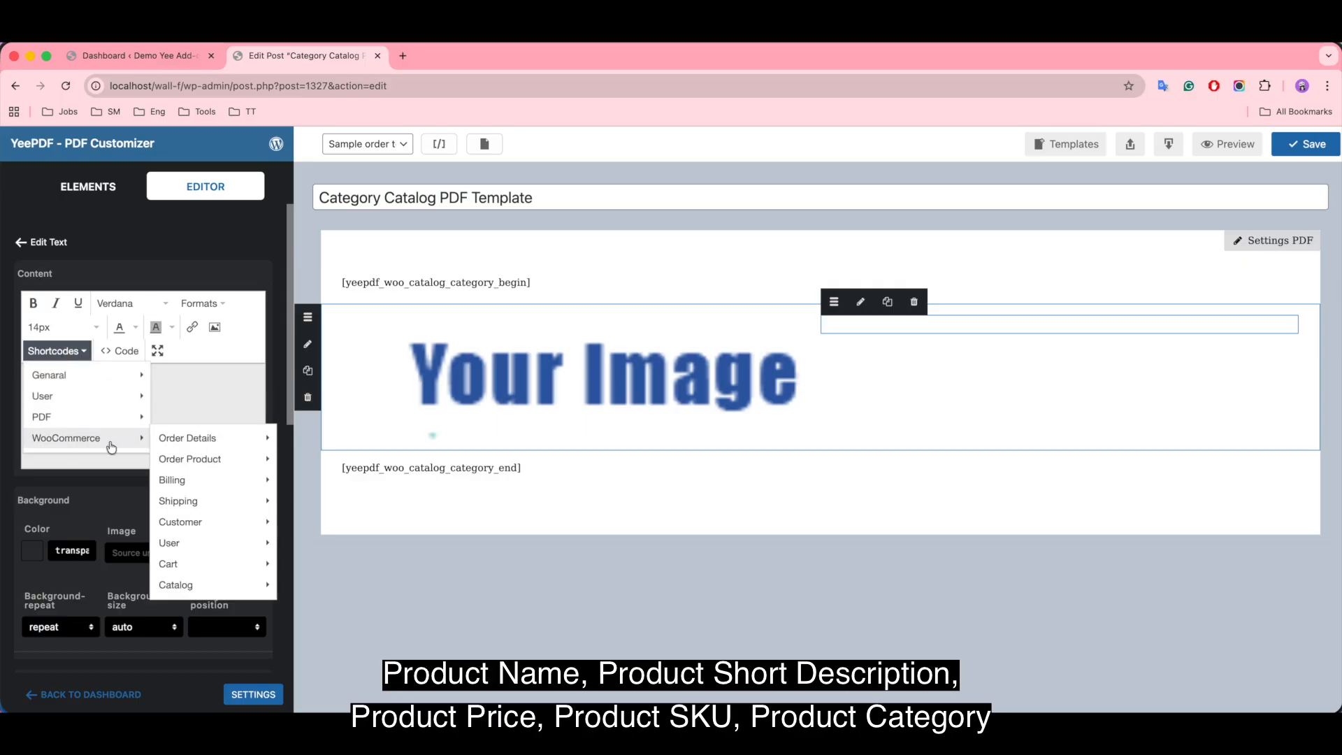
mouse_move(209, 591)
left_click(335, 311)
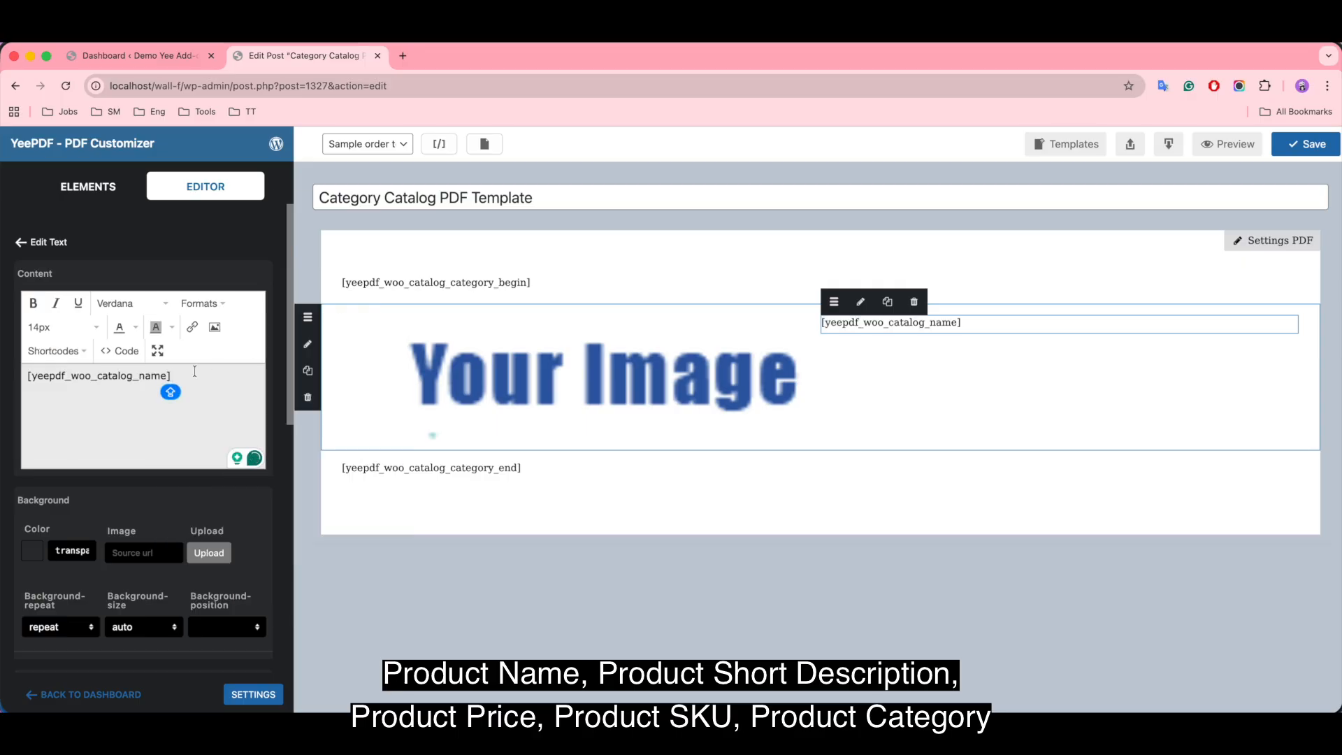
Add the catalog's Product Short Description shortcode below the product name in the text beside the image.
left_click(49, 351)
mouse_move(53, 440)
mouse_move(270, 582)
left_click(333, 353)
Add a line labelled "Price:" followed by the Product Price shortcode below the short description.
type("Price:")
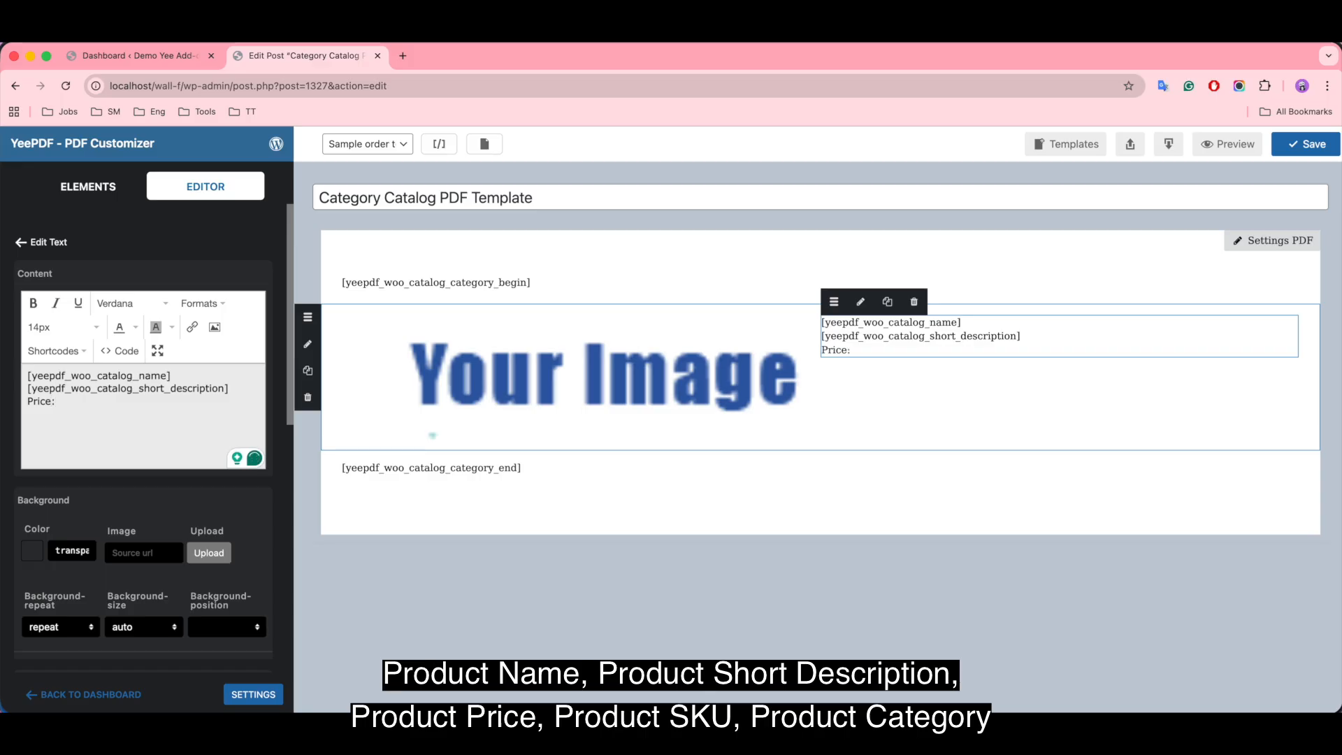
left_click(55, 350)
mouse_move(84, 438)
mouse_move(183, 584)
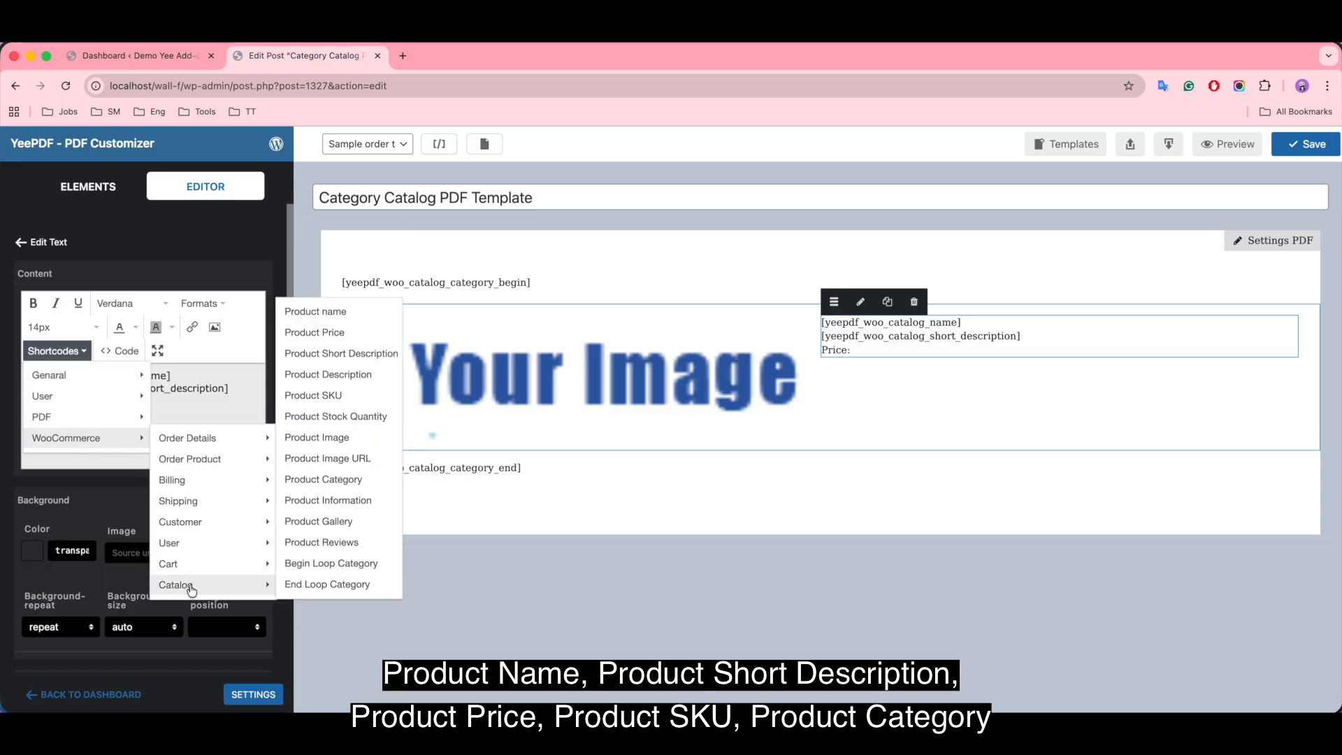
left_click(314, 332)
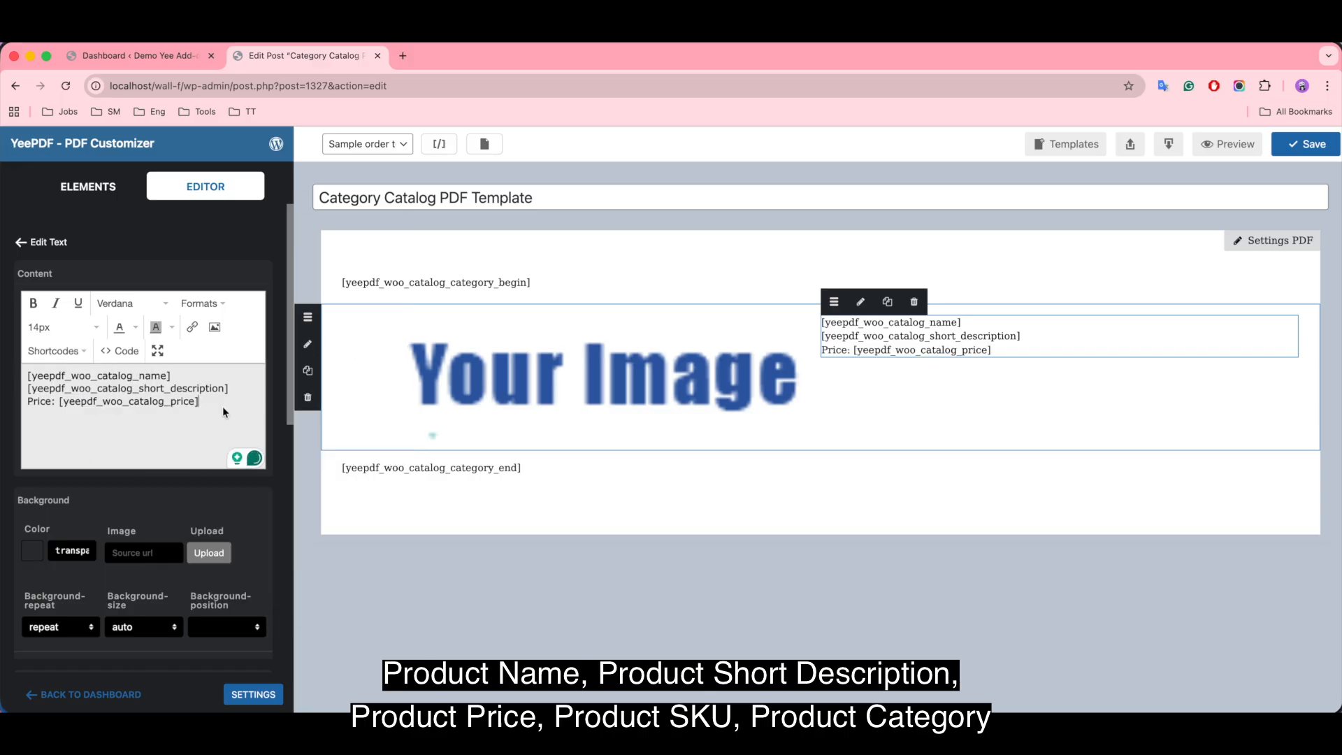
Add a line labelled "SKU:" followed by the catalog's Product SKU shortcode below the price line.
key("Return")
type("SKU:")
left_click(56, 350)
mouse_move(84, 437)
mouse_move(210, 585)
left_click(314, 395)
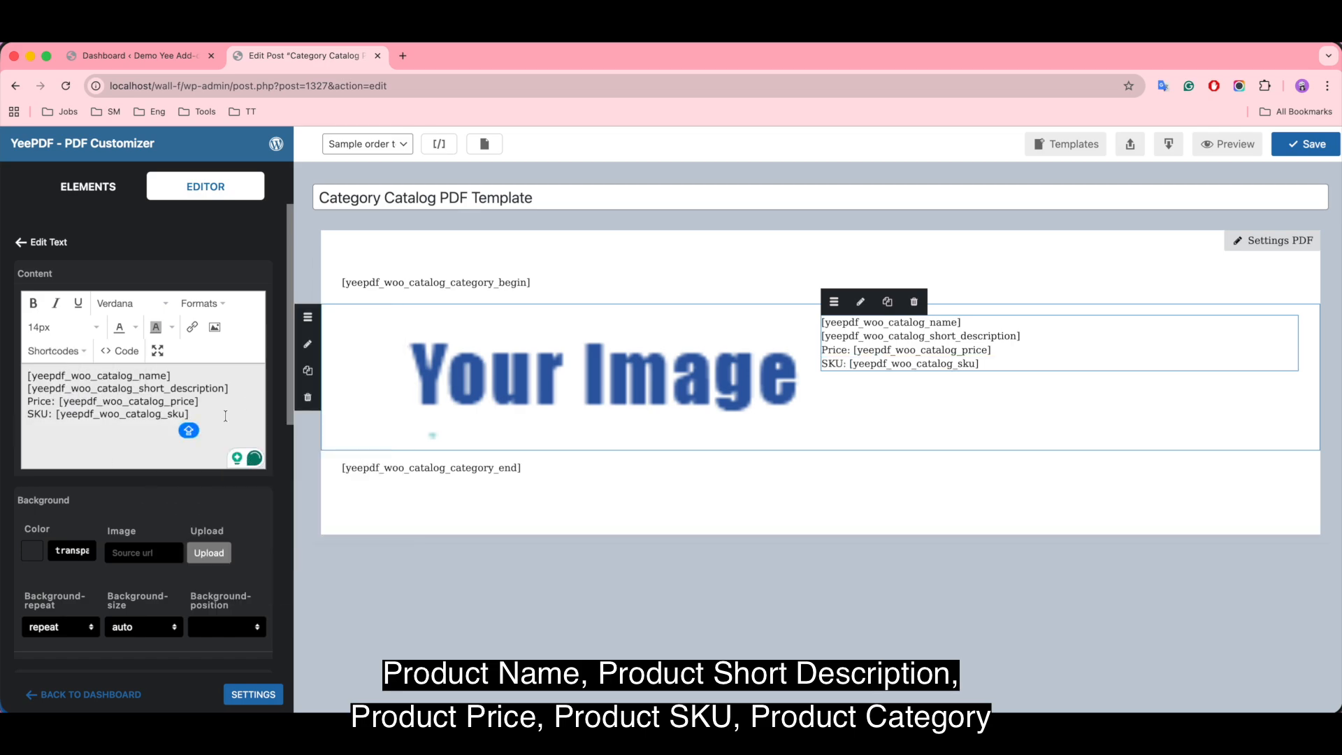
Add a line labelled "Category:" followed by the catalog's Product Category shortcode below the SKU line.
key("Return")
type("Category")
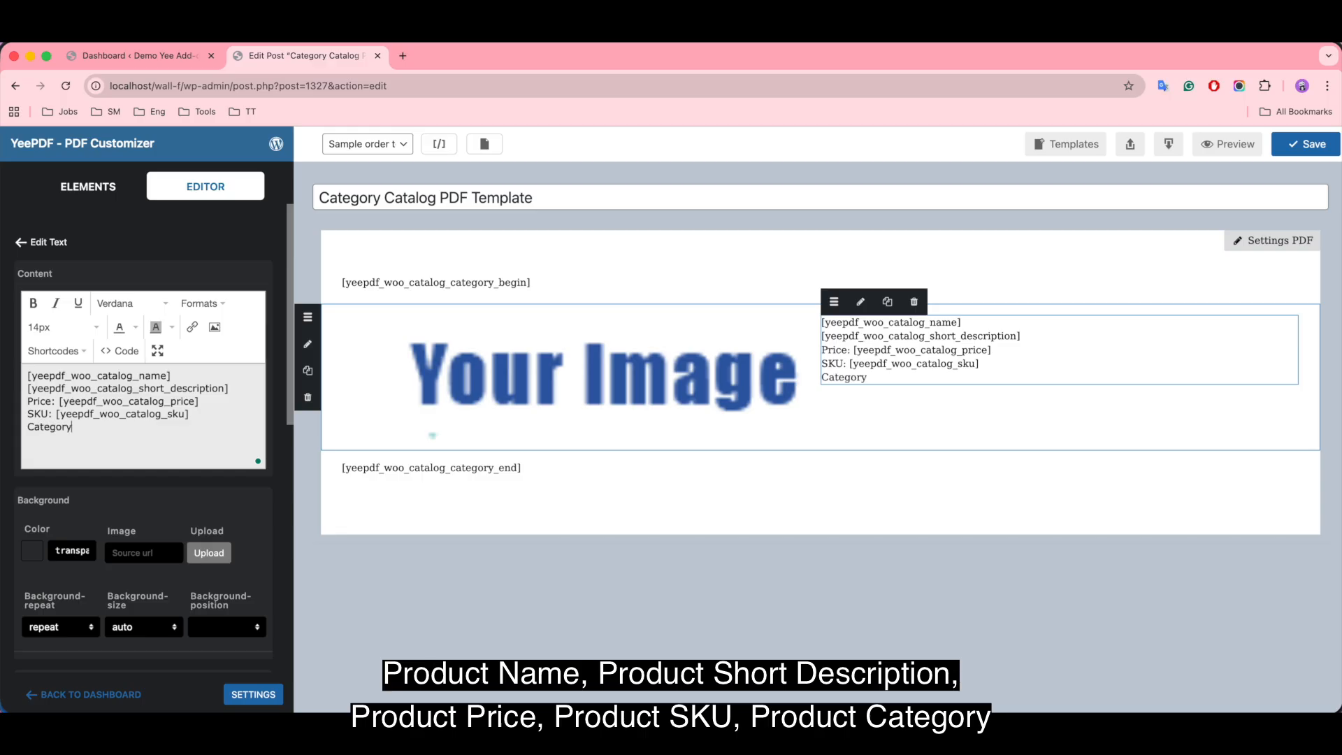
left_click(56, 350)
mouse_move(84, 438)
mouse_move(208, 587)
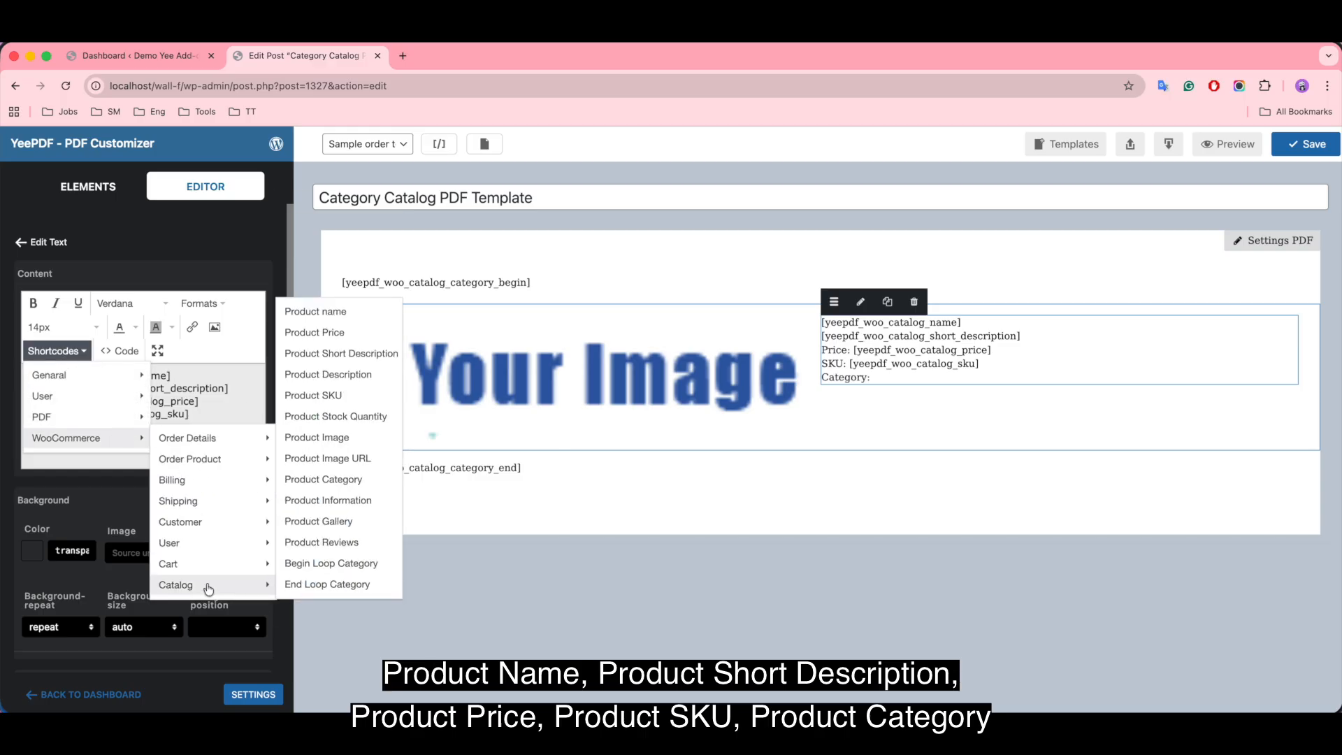
left_click(381, 479)
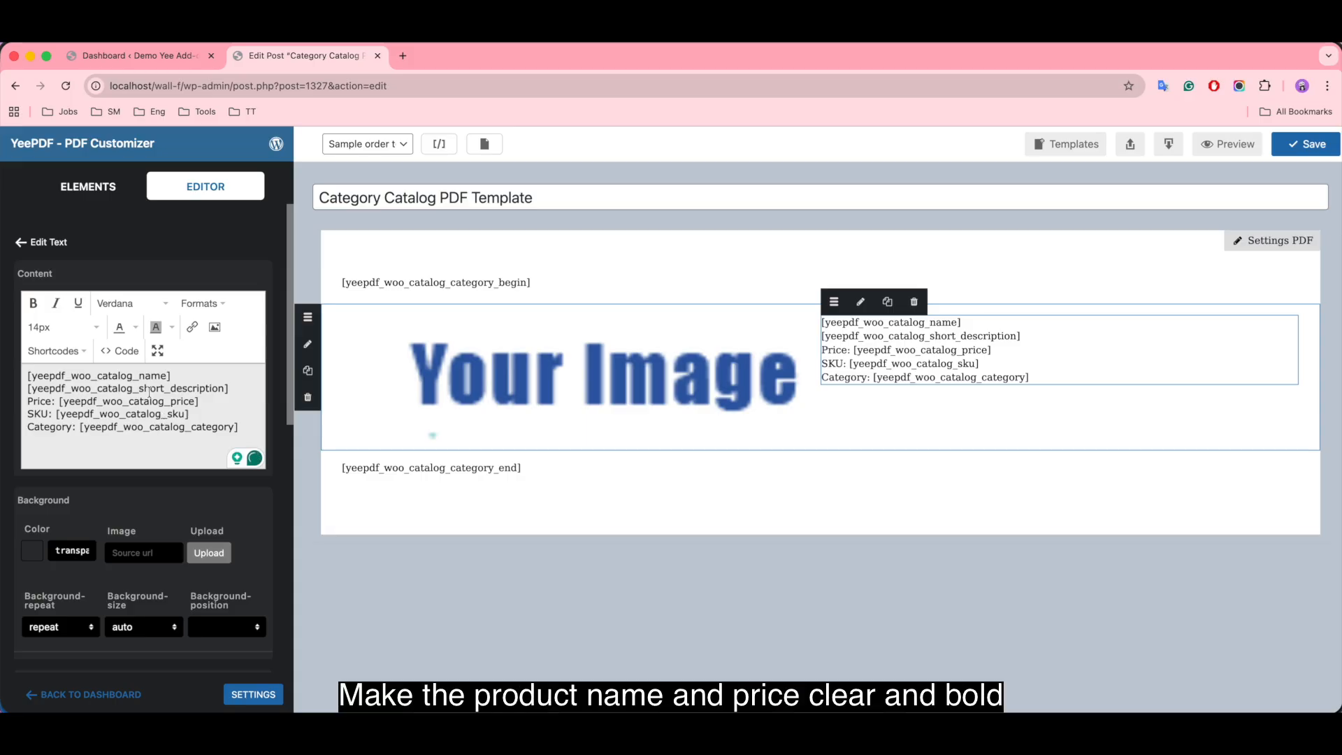
Make the product name shortcode bold and set its font size to 16px.
left_click_drag(179, 376, 25, 376)
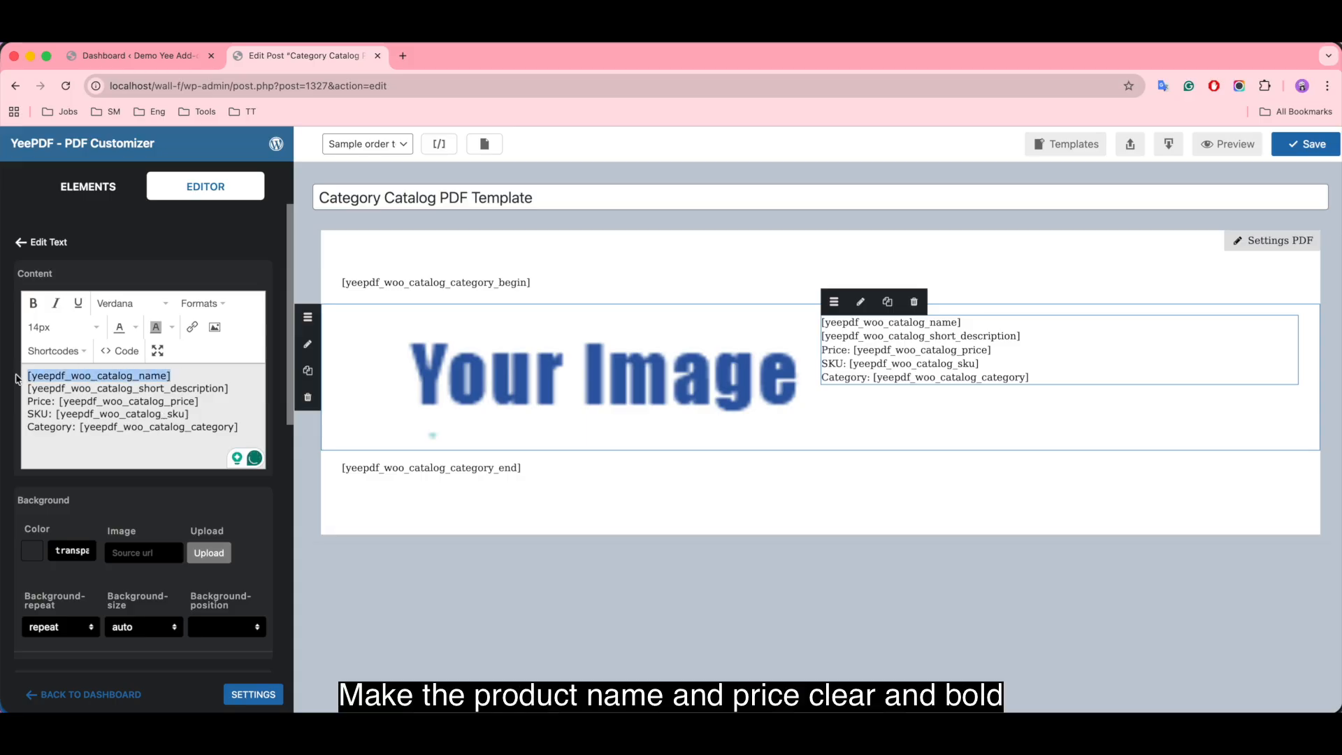
left_click(33, 304)
left_click(63, 328)
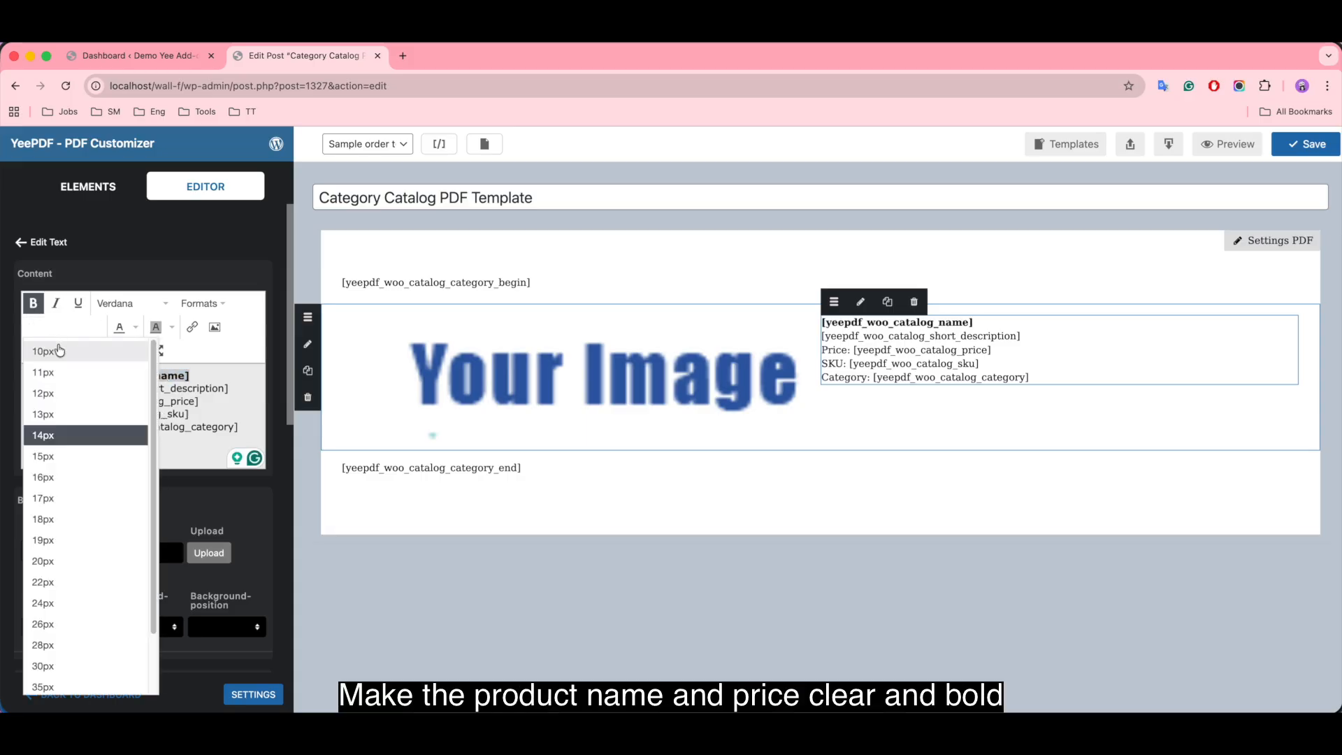
left_click(63, 475)
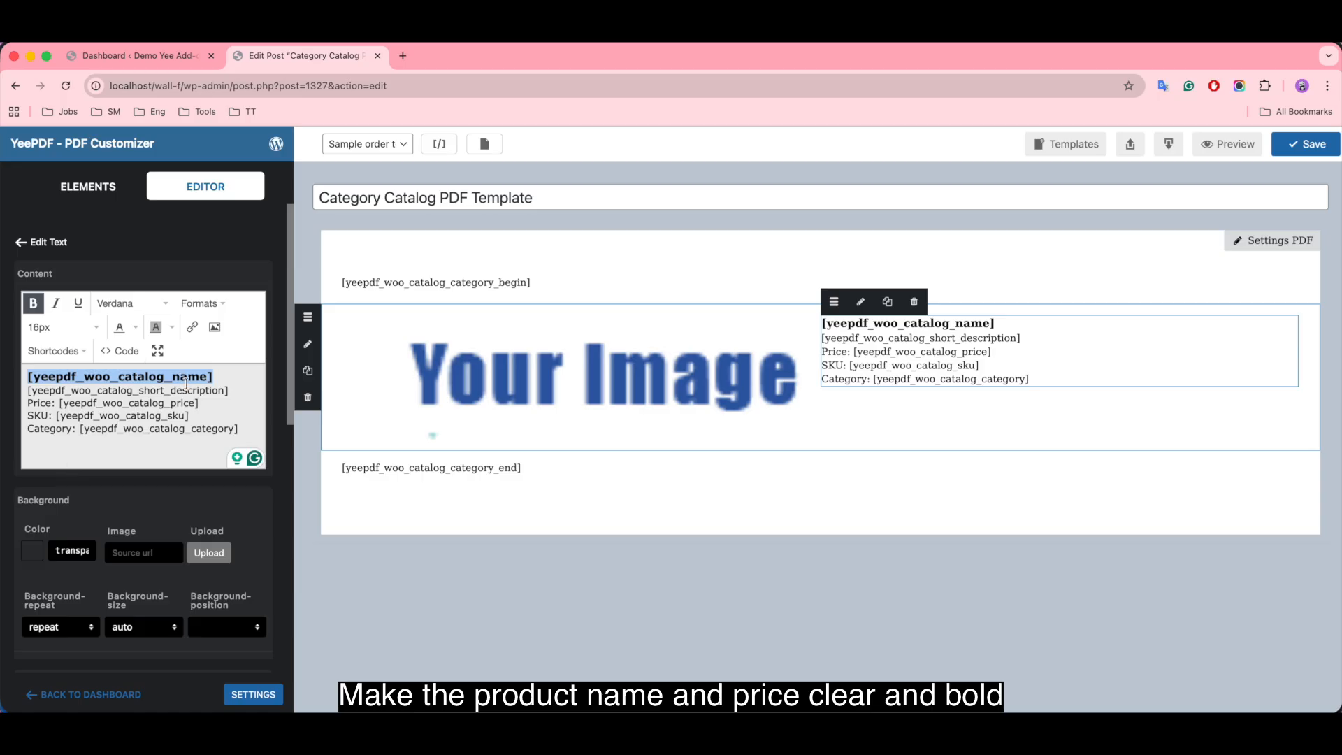
Make the labels Price, SKU and Category bold in the product details text.
left_click(233, 390)
left_click_drag(56, 403, 26, 430)
key("super+b")
key("super+b")
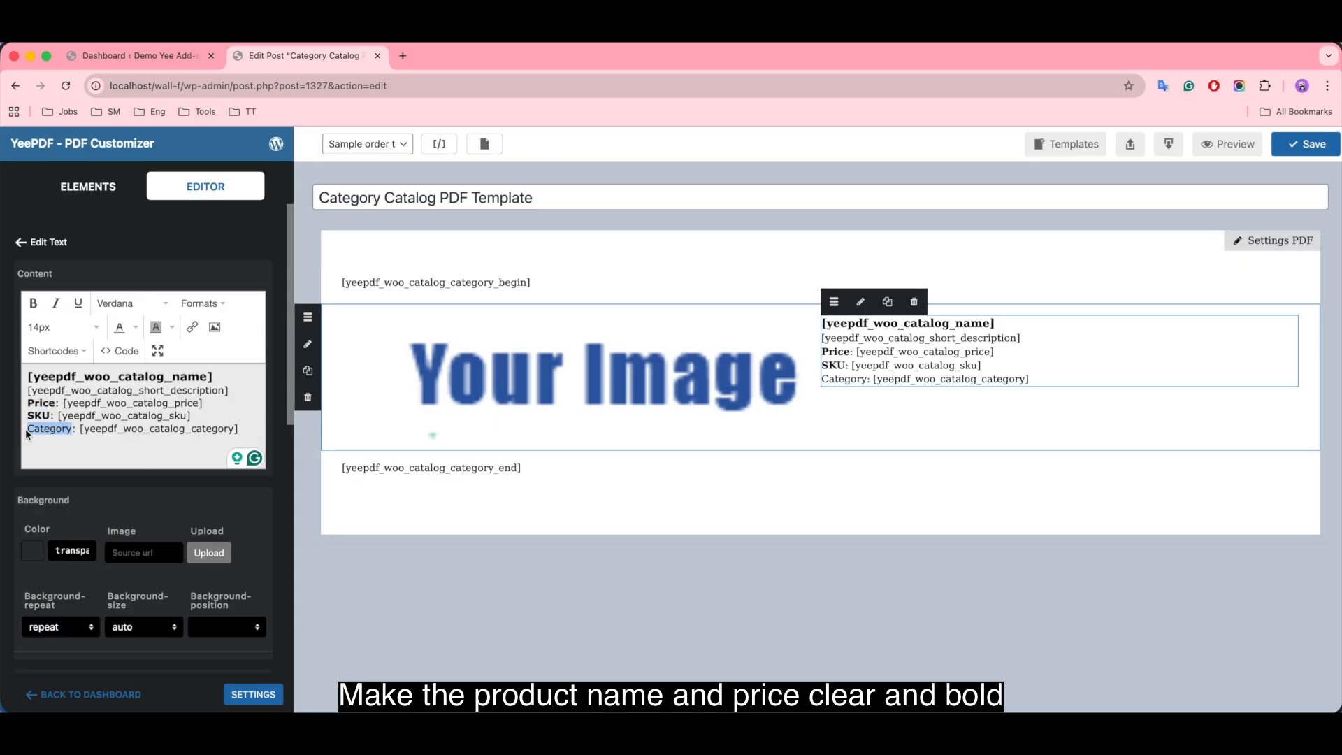
key("super+b")
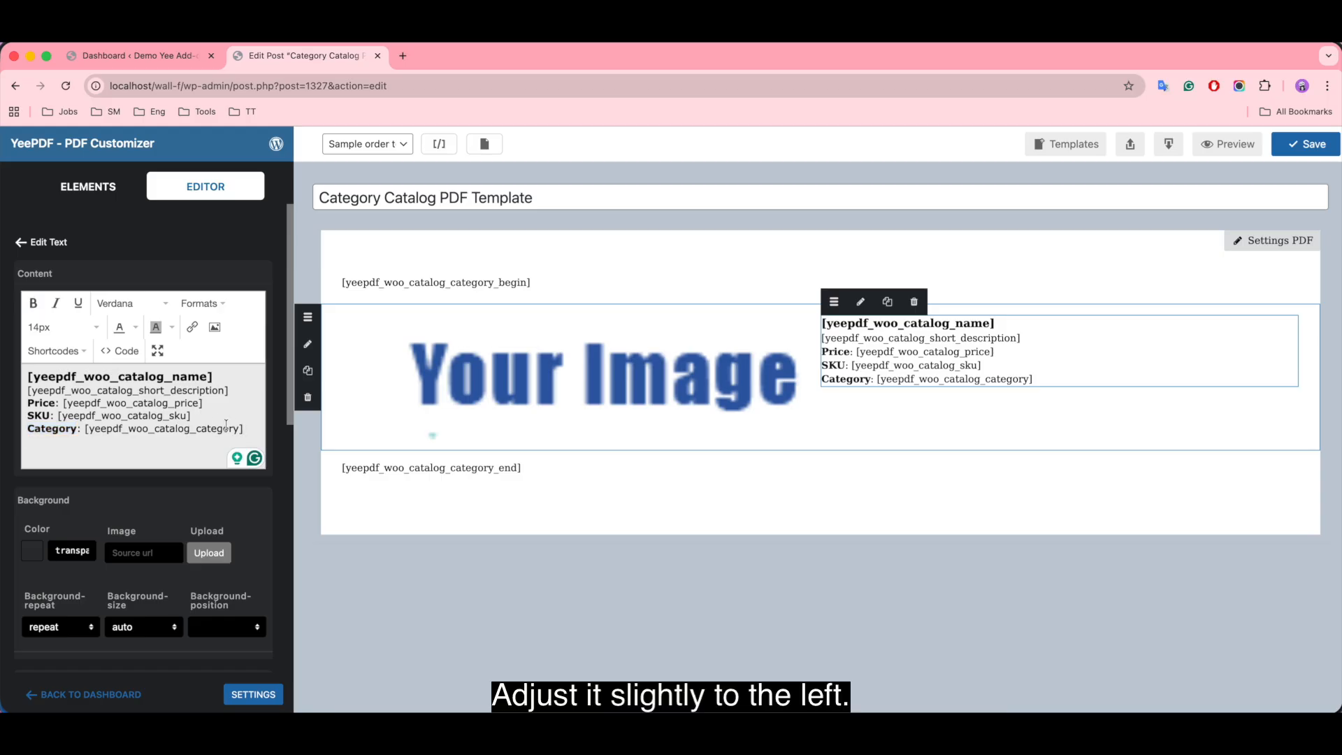
Set the product details text's left padding to 10.
scroll(197, 520, "down", 5)
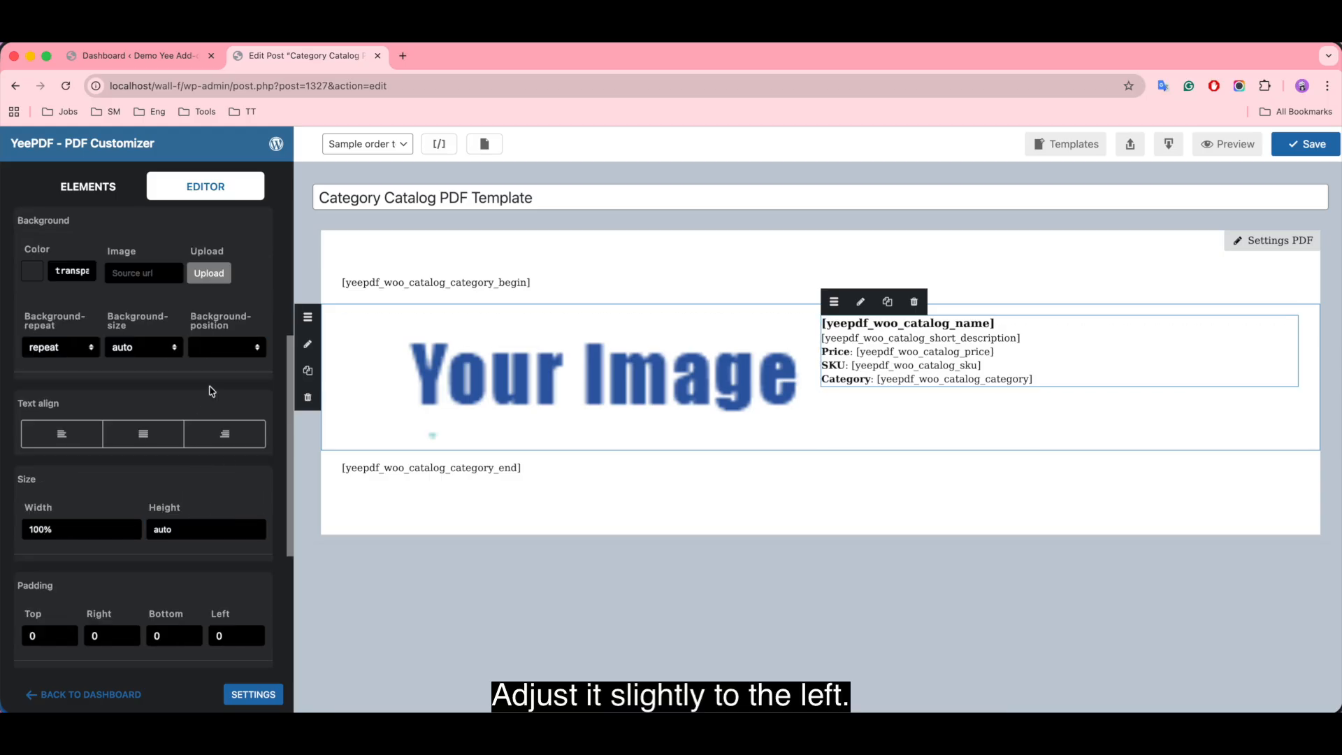
scroll(218, 531, "down", 2)
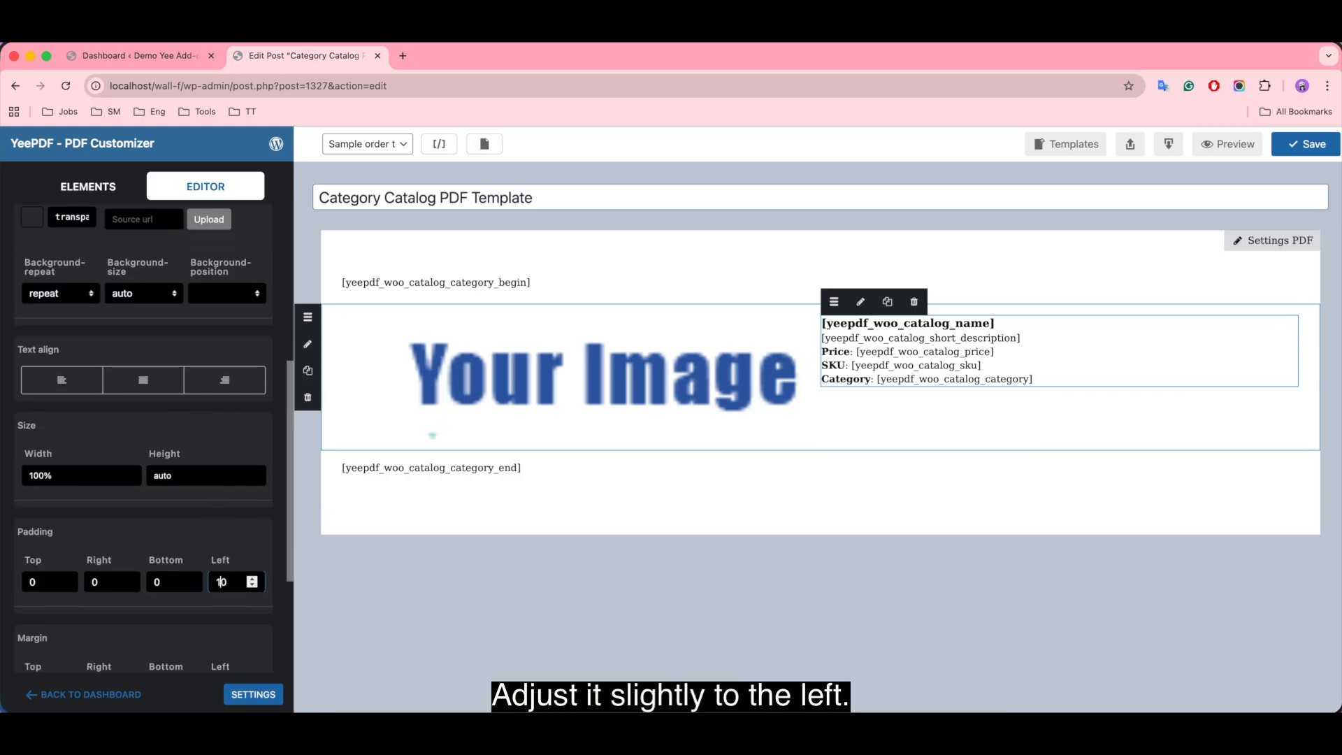
left_click(228, 534)
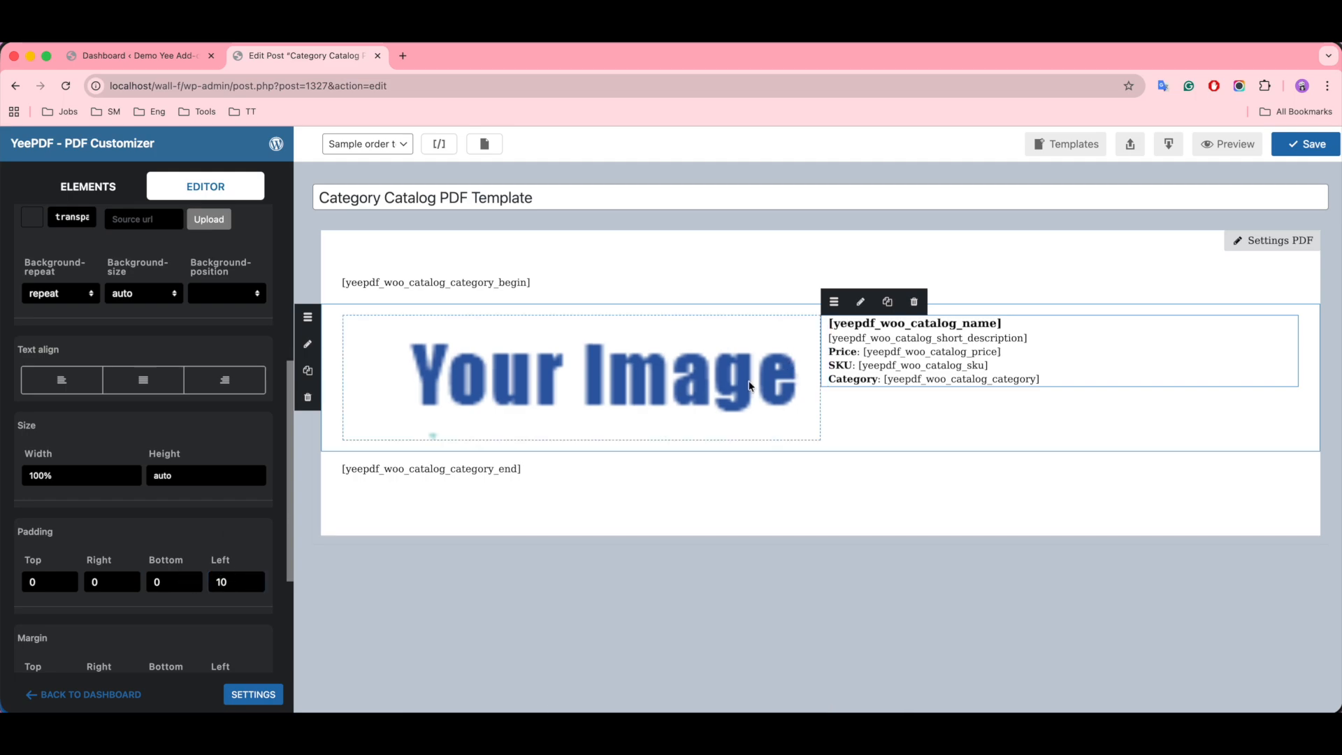
Save the template, check its PDF preview and return to the customizer.
left_click(1304, 147)
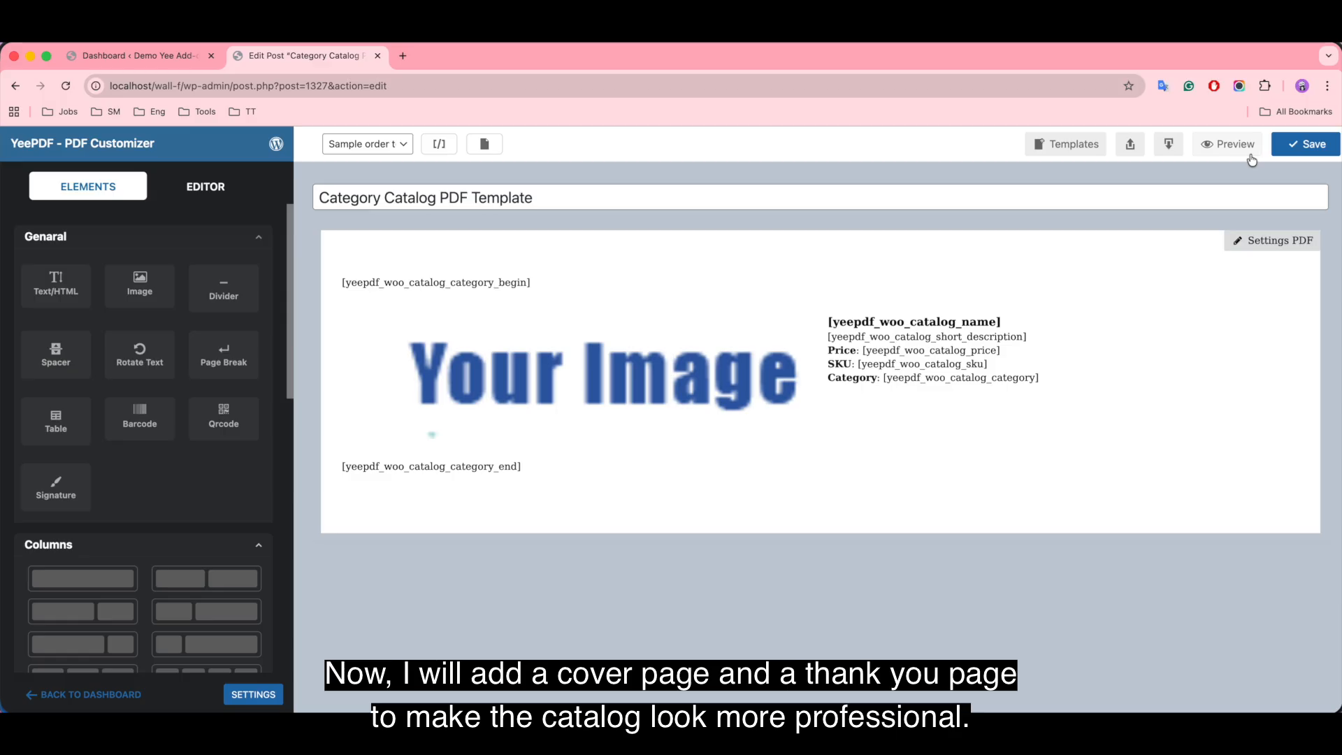
left_click(1250, 150)
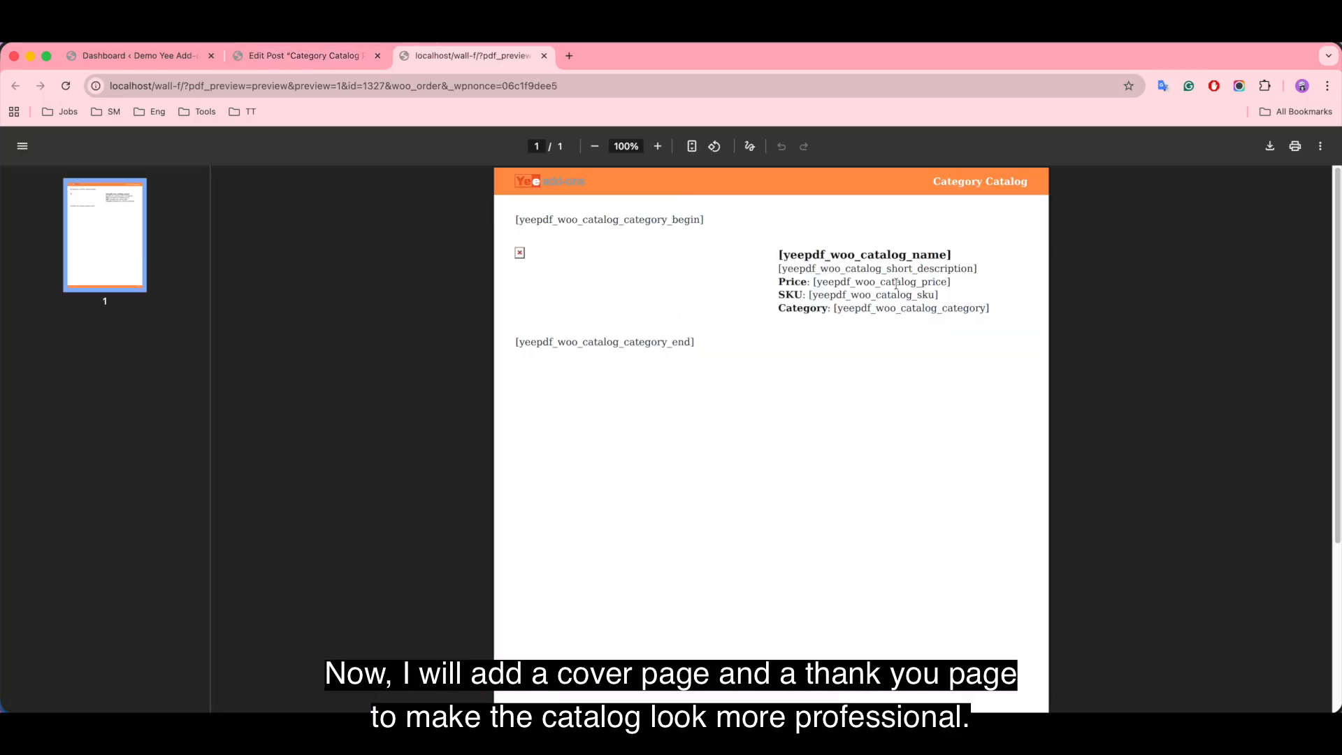
left_click(544, 56)
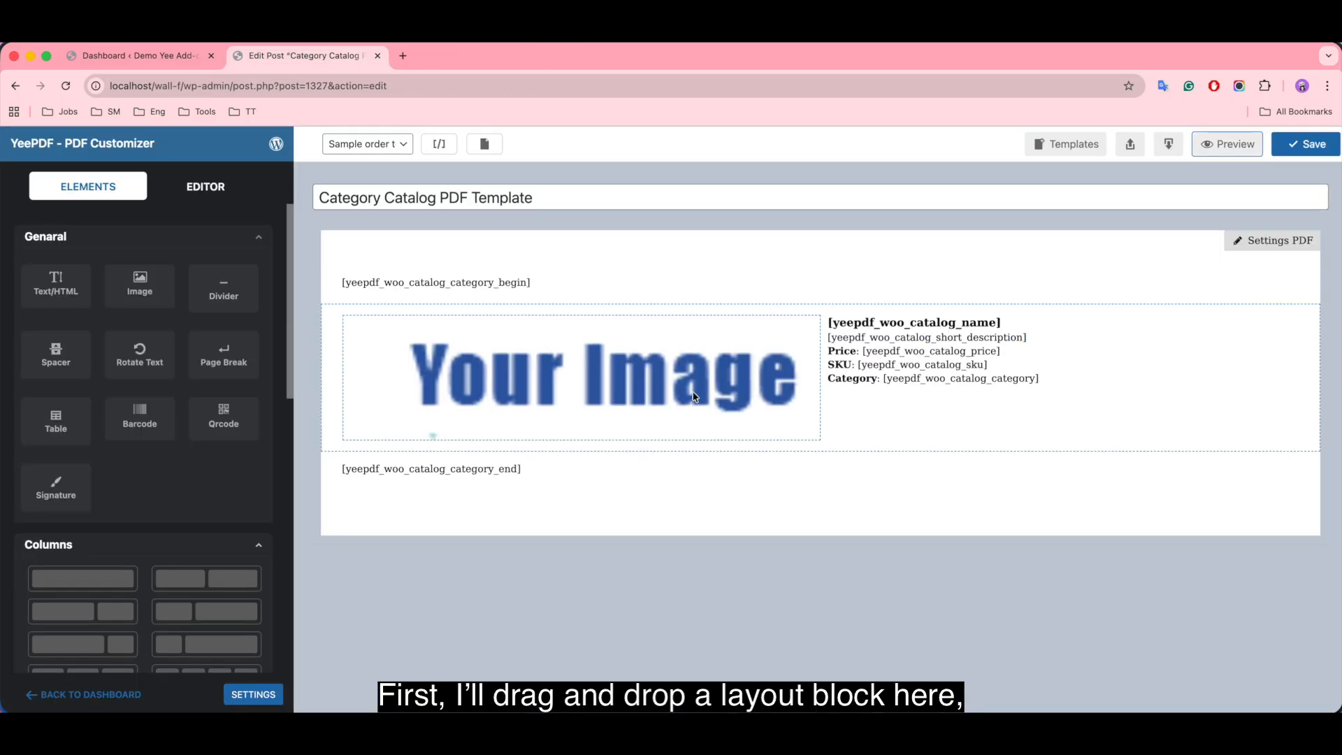
Insert a page break above the category loop, with an empty one-column row before it as the cover page.
left_click_drag(105, 583, 422, 272)
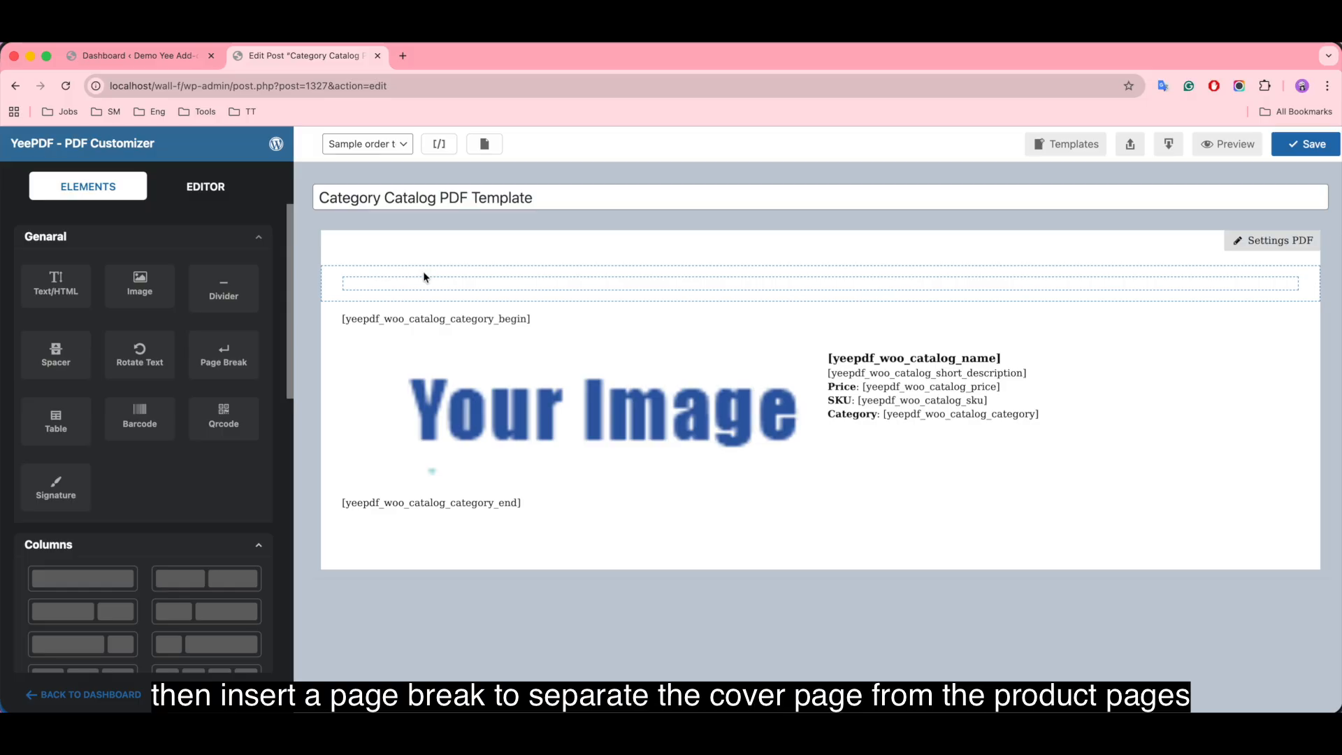
left_click_drag(235, 353, 402, 260)
left_click_drag(91, 573, 496, 267)
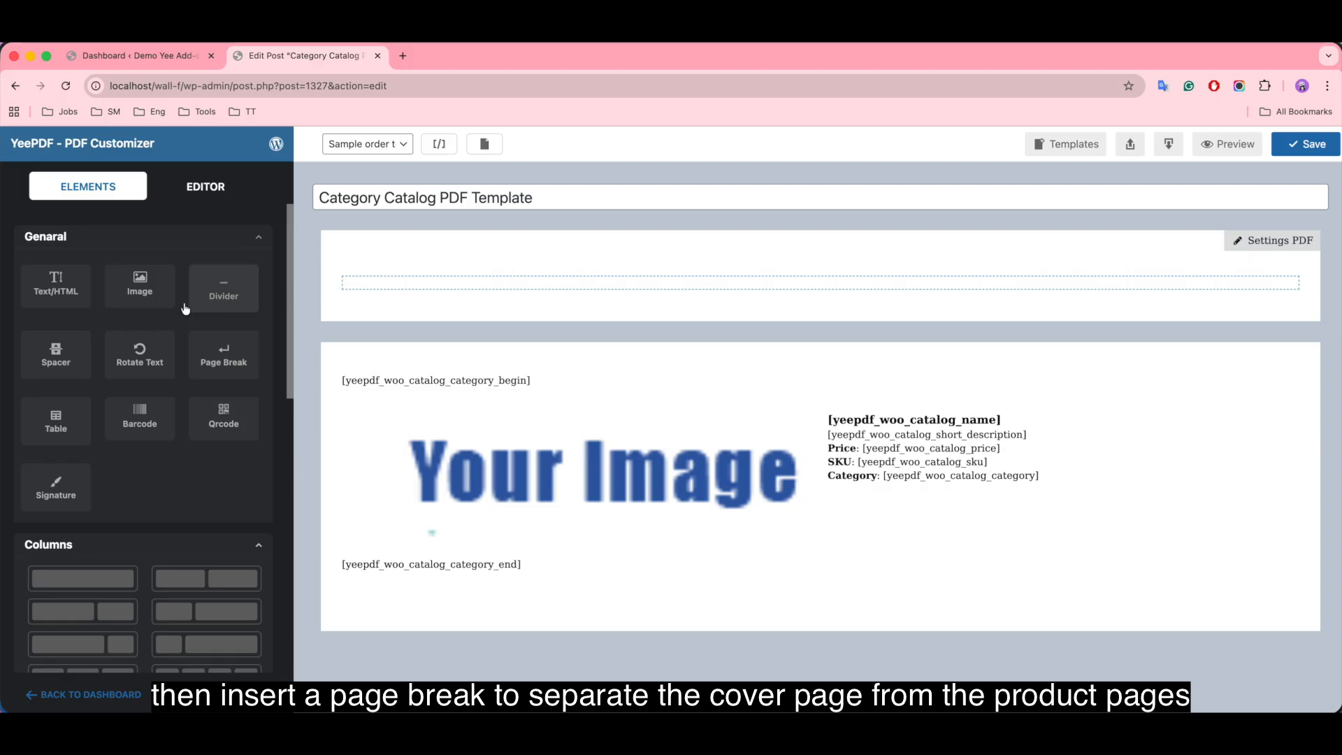
Add an image element to the cover page row and use the beige wooden sofa photo from the Media Library.
left_click_drag(159, 294, 424, 284)
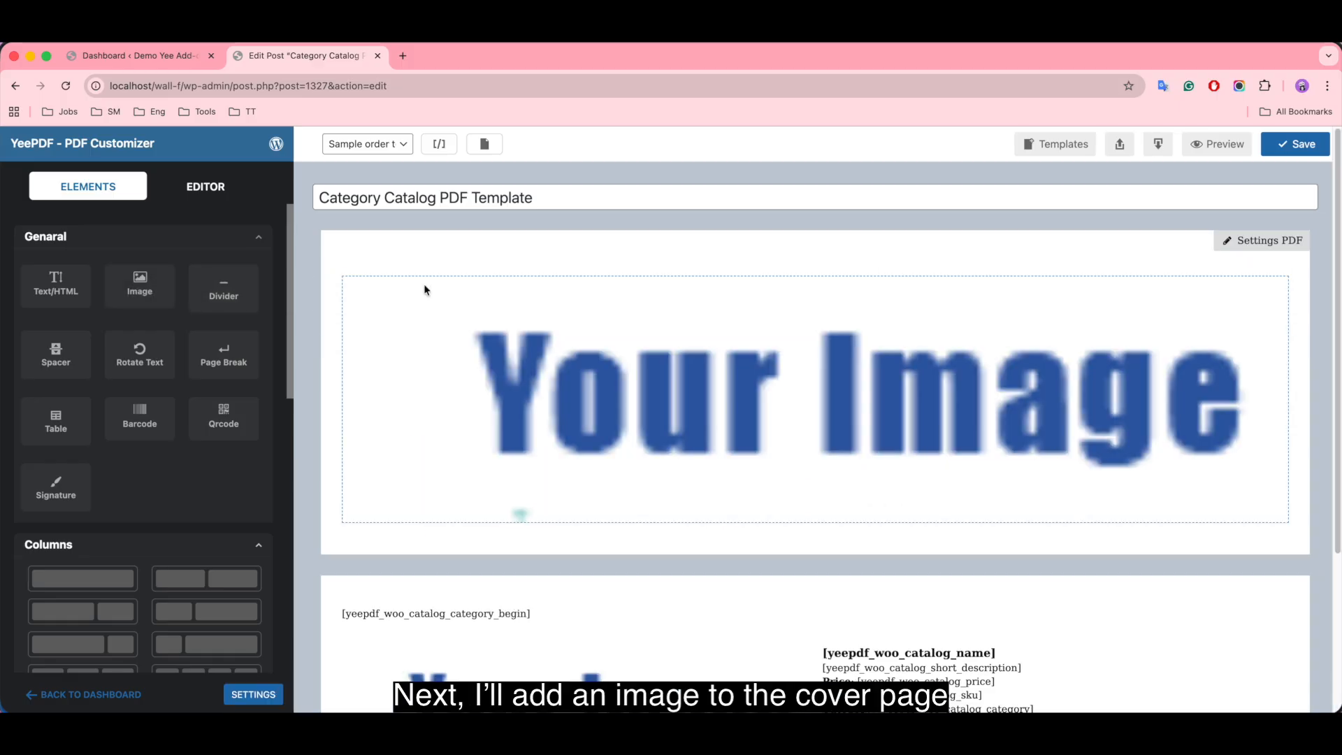
left_click(430, 340)
left_click(202, 323)
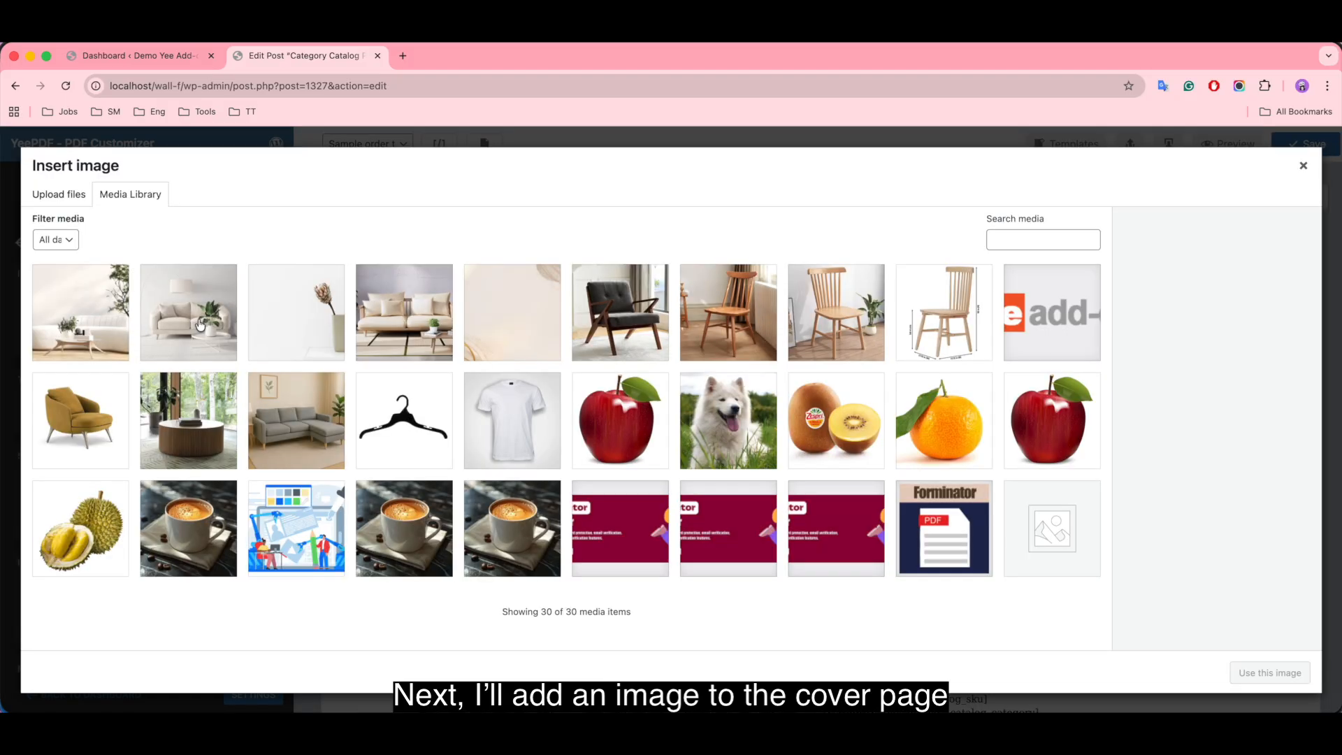
left_click(385, 339)
left_click(1268, 672)
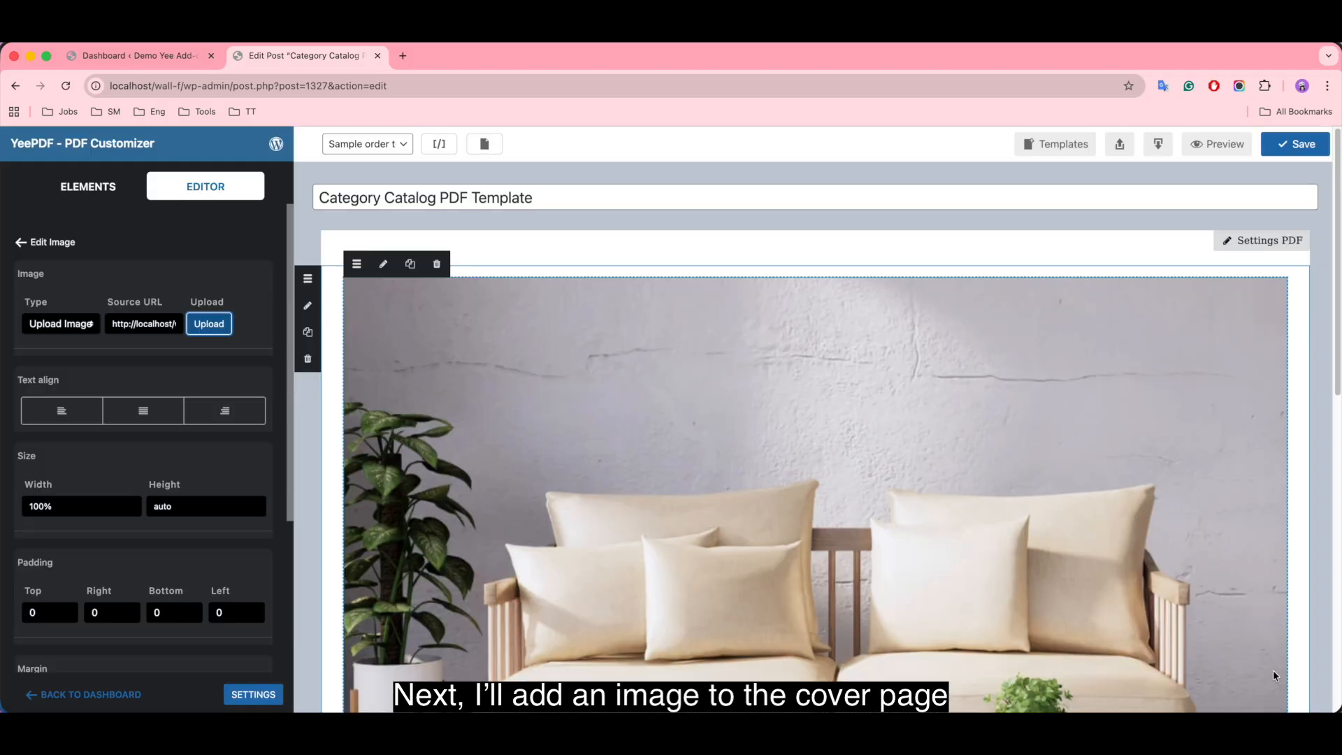
Add a one-column row below the cover image and place a Text/HTML element in it.
scroll(1130, 511, "down", 10)
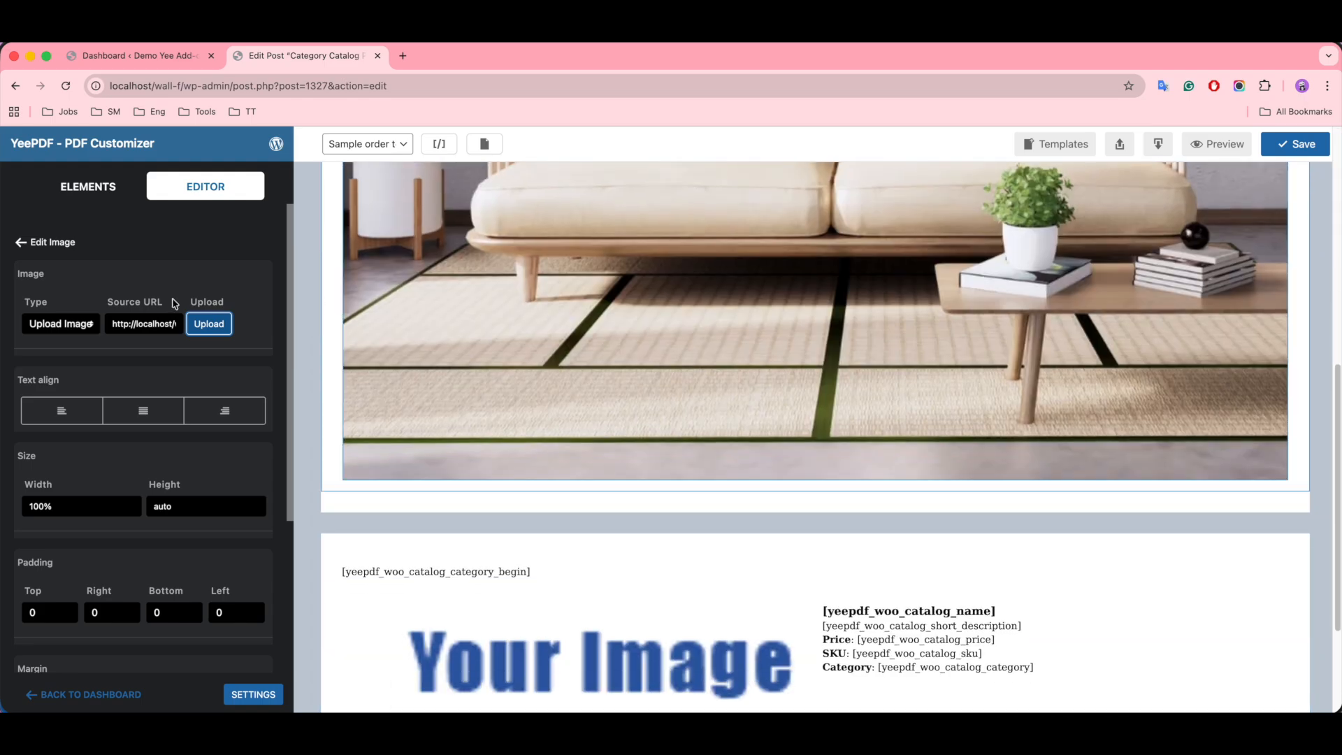
left_click(99, 187)
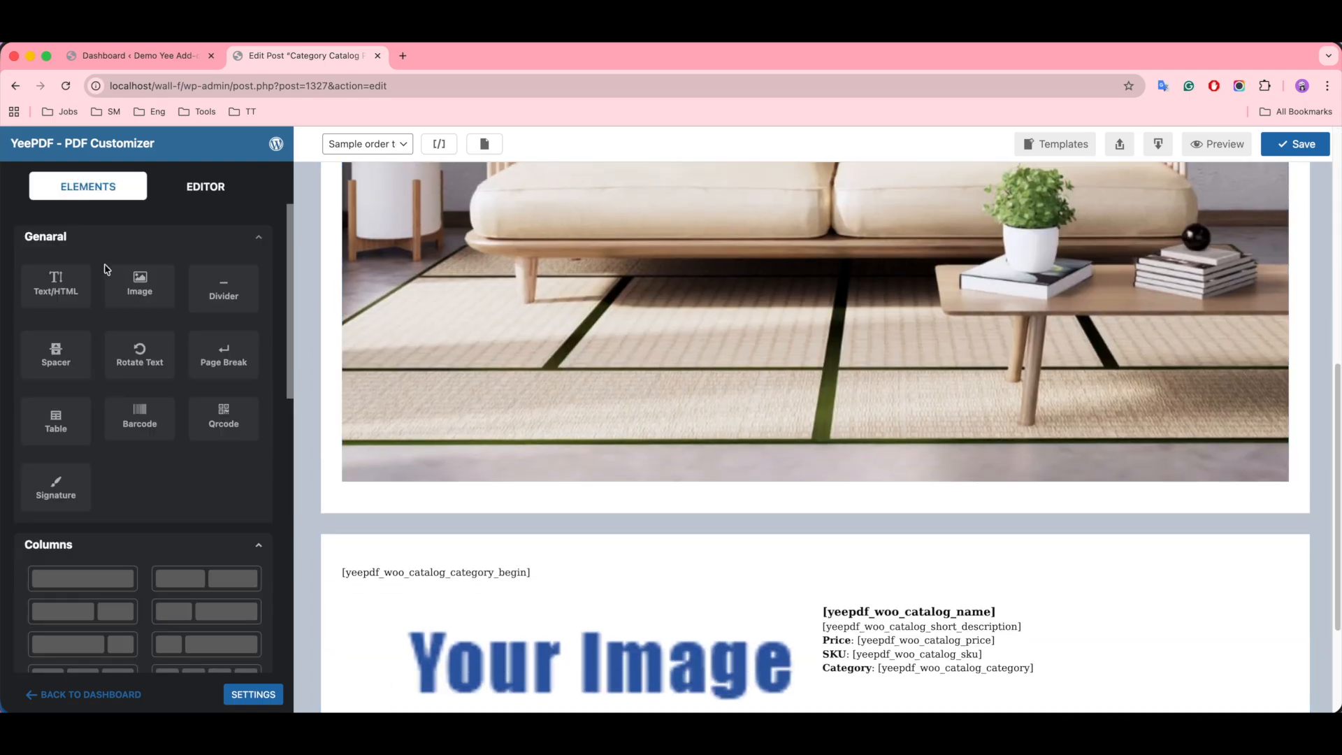
left_click_drag(120, 583, 441, 513)
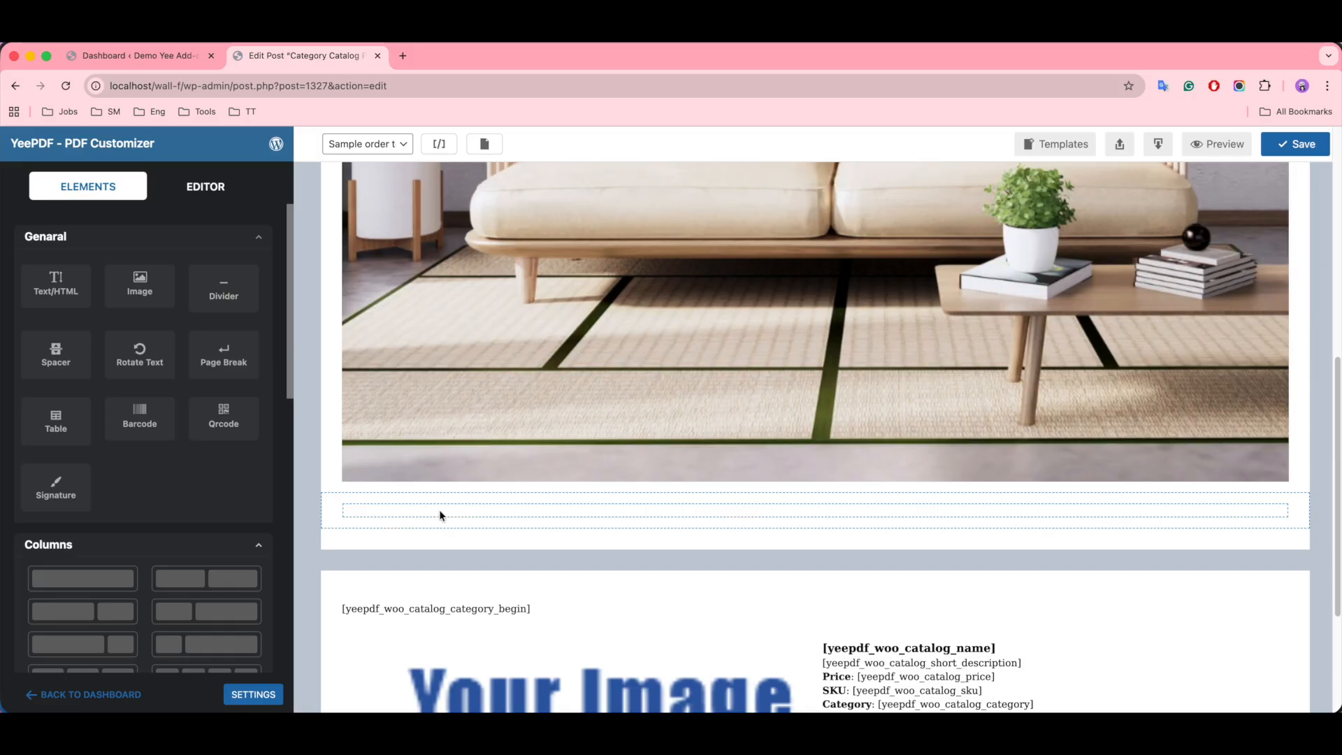
left_click_drag(63, 292, 481, 517)
Replace the placeholder text below the cover image with the title "Product Catalogue 2026".
left_click(469, 517)
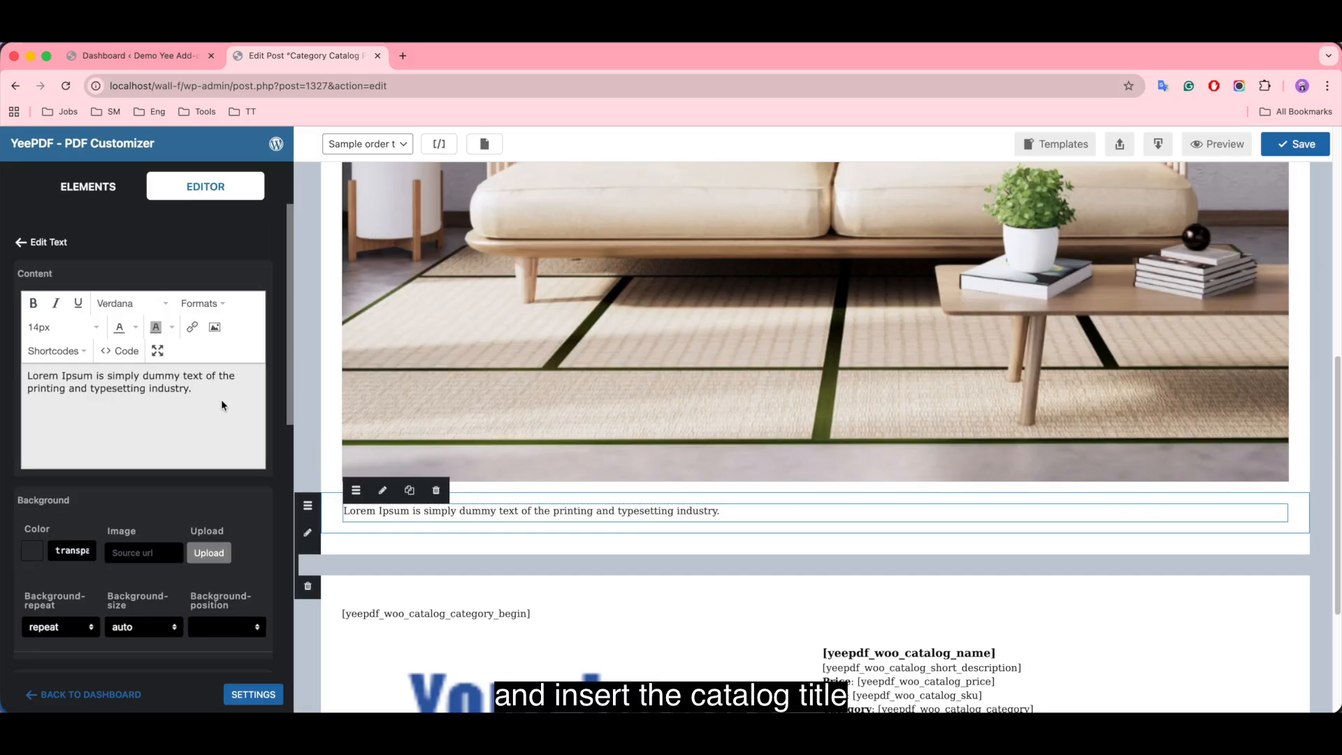
key("ctrl+a")
key("BackSpace")
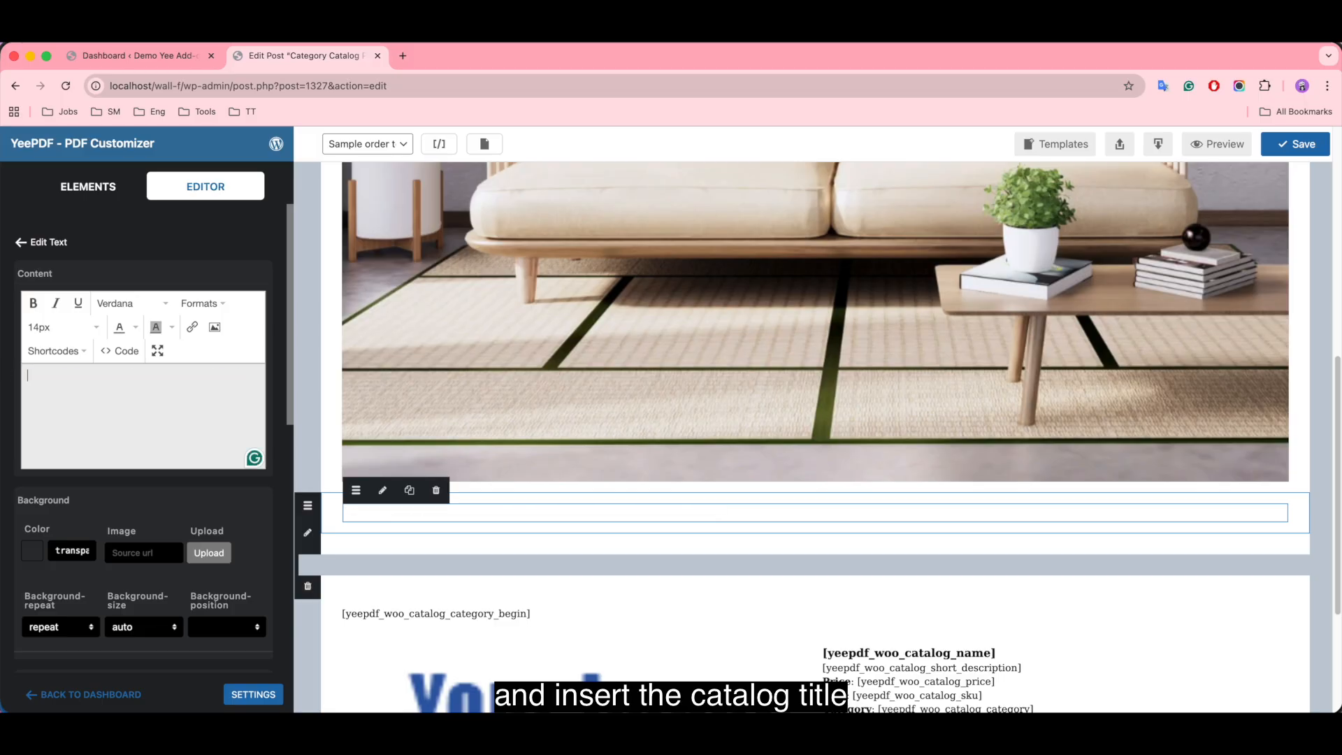
type("Product Catalogue 2026")
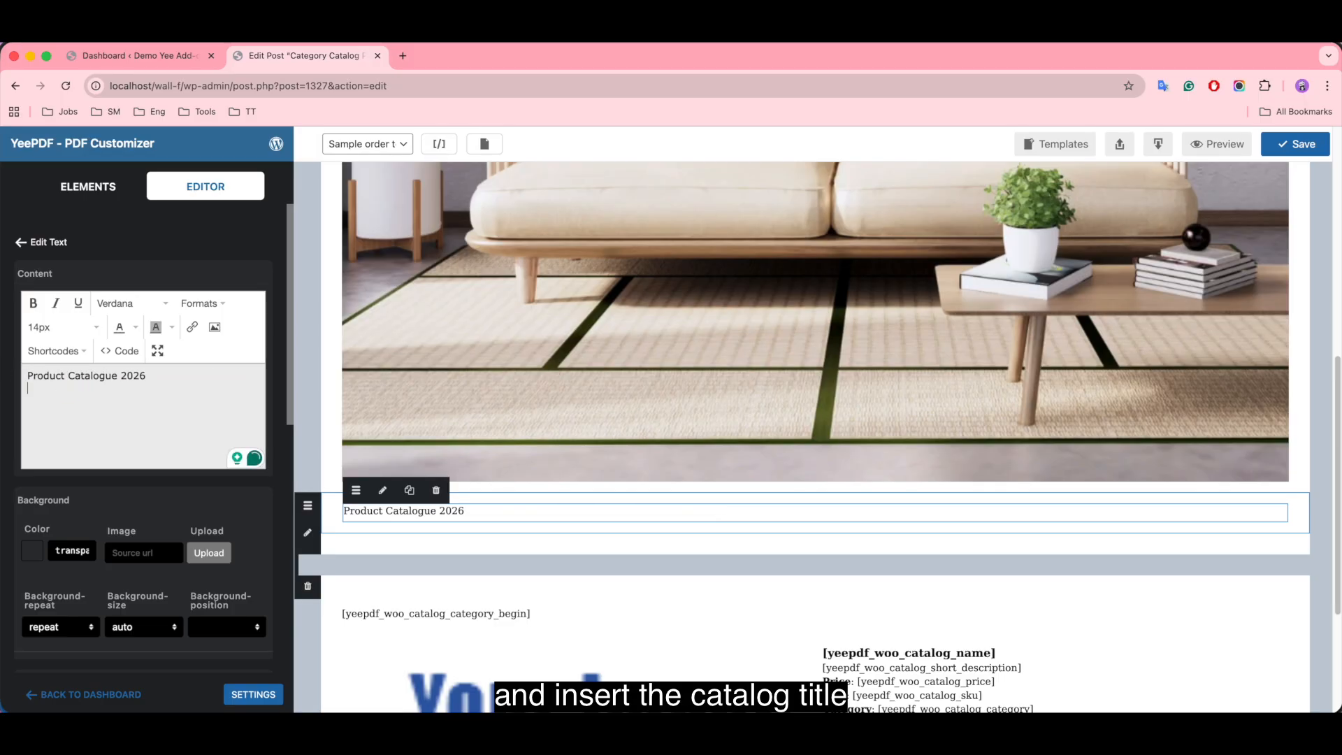
Add the tagline "Where Elegance Meets Comfort", in quotation marks, on a line below the cover title.
key("Return")
type("\"Where Elegance Meets Cômt")
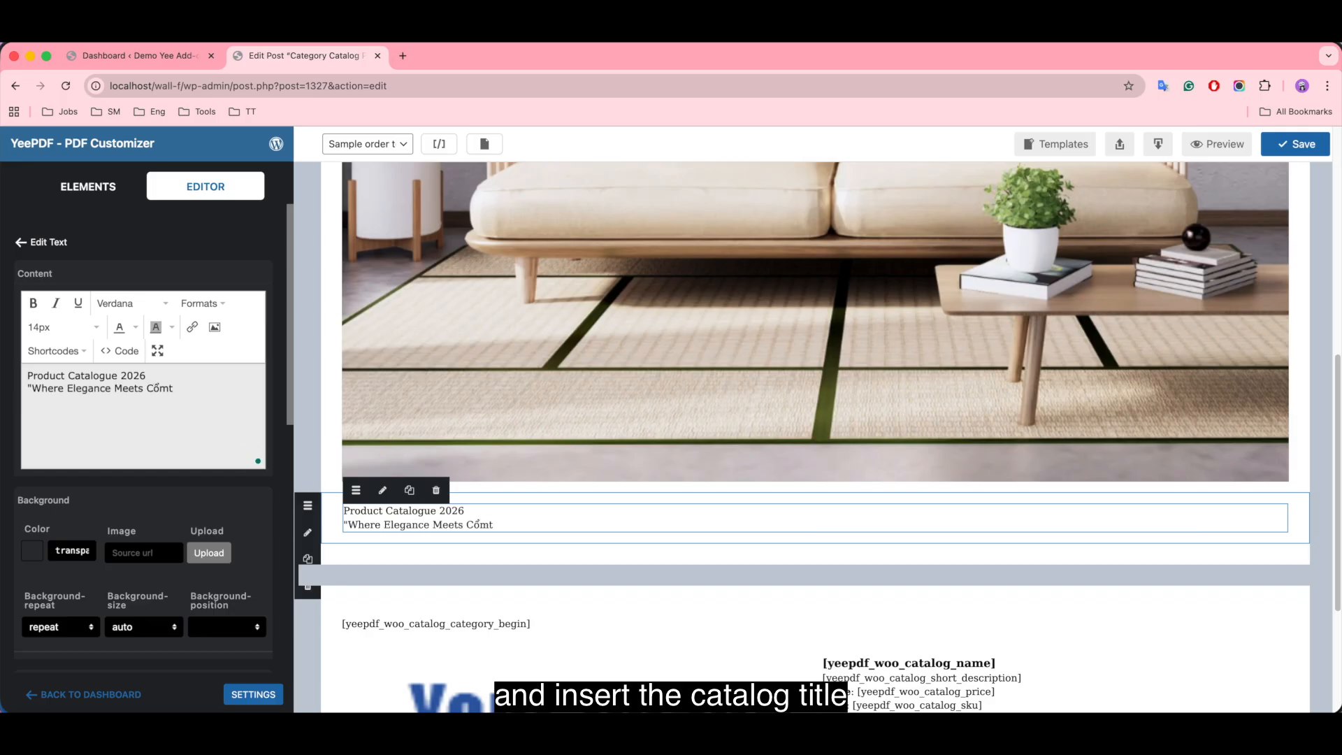
key("BackSpace")
key("BackSpace")
key("BackSpace")
type("omfort")
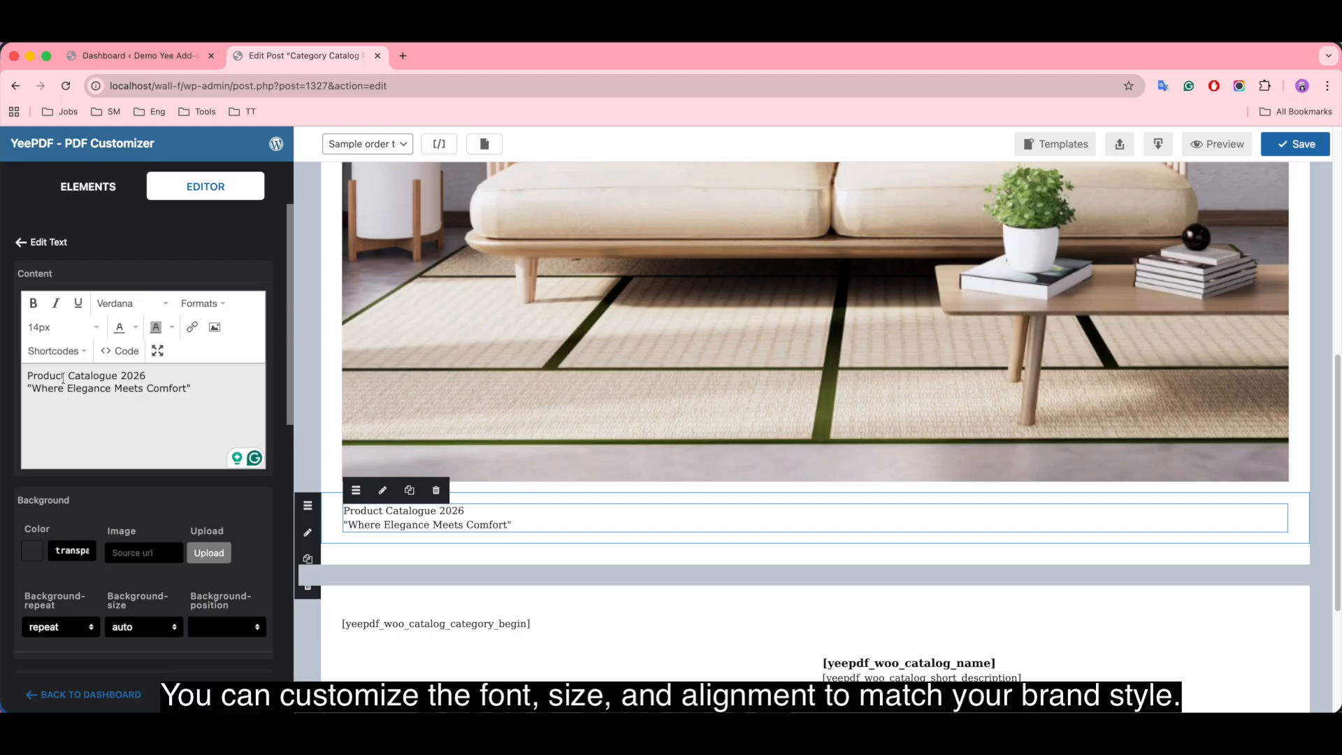
key("Return")
Make the cover title "Product Catalogue 2026" bold and set its font size to 50px.
left_click_drag(114, 389, 25, 375)
left_click(33, 303)
left_click(59, 327)
scroll(48, 615, "down", 2)
left_click(59, 669)
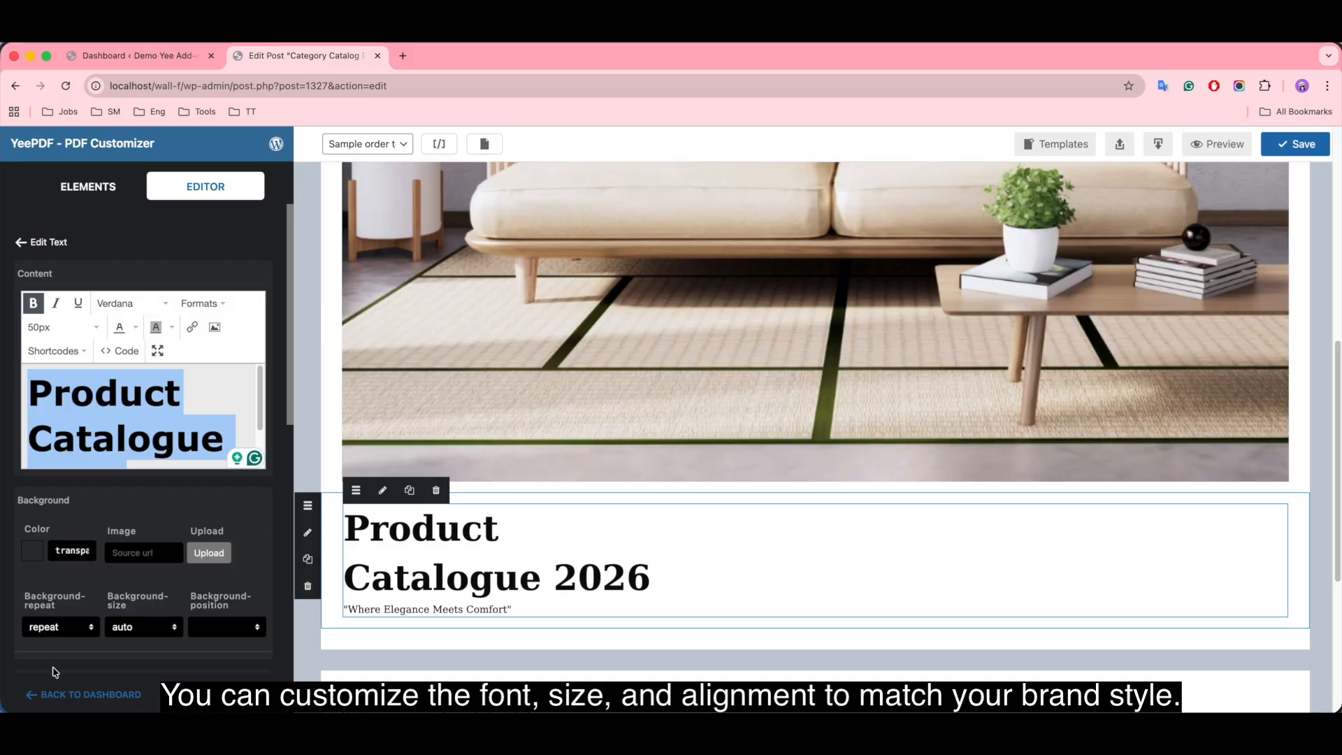
Enlarge the font size of the cover tagline and increase the cover title's font size further.
scroll(140, 420, "down", 2)
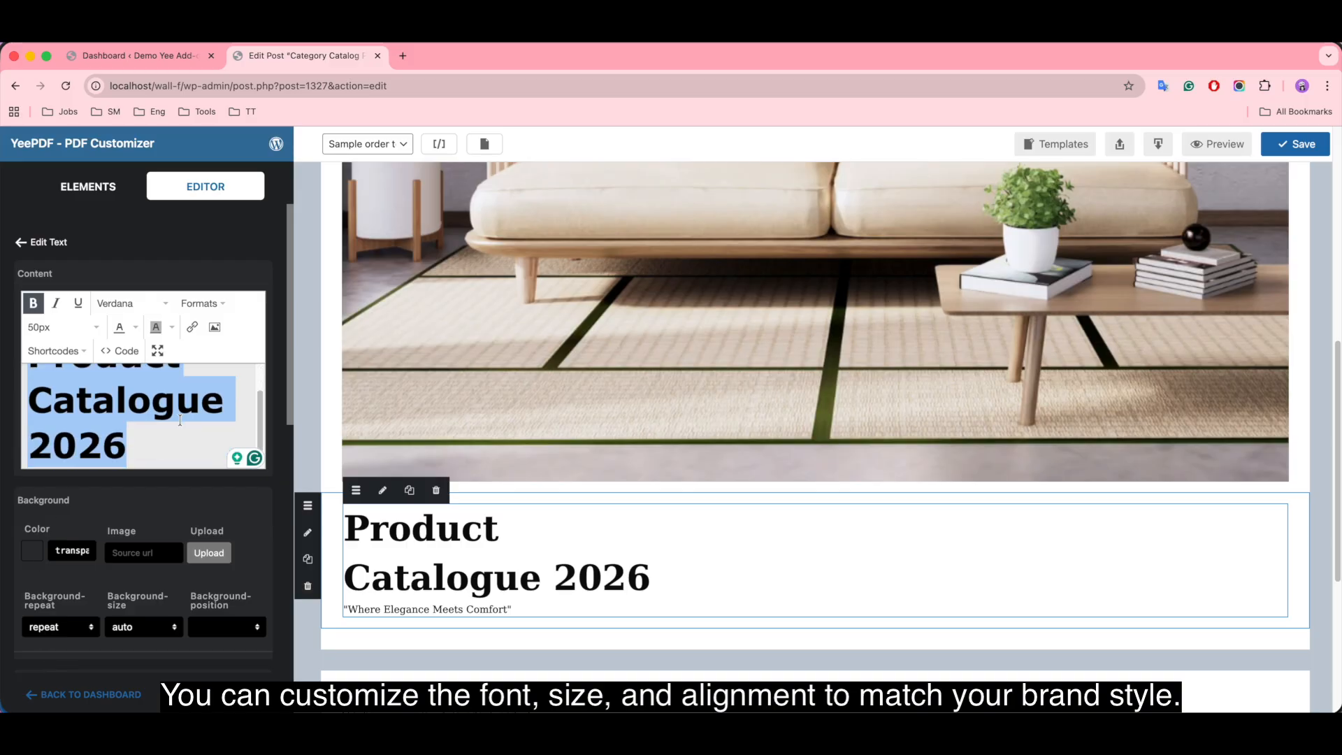
left_click_drag(192, 456, 25, 456)
left_click(59, 327)
scroll(72, 516, "down", 3)
left_click(66, 289)
left_click_drag(133, 431, 26, 386)
left_click(51, 332)
scroll(80, 584, "down", 3)
left_click(63, 672)
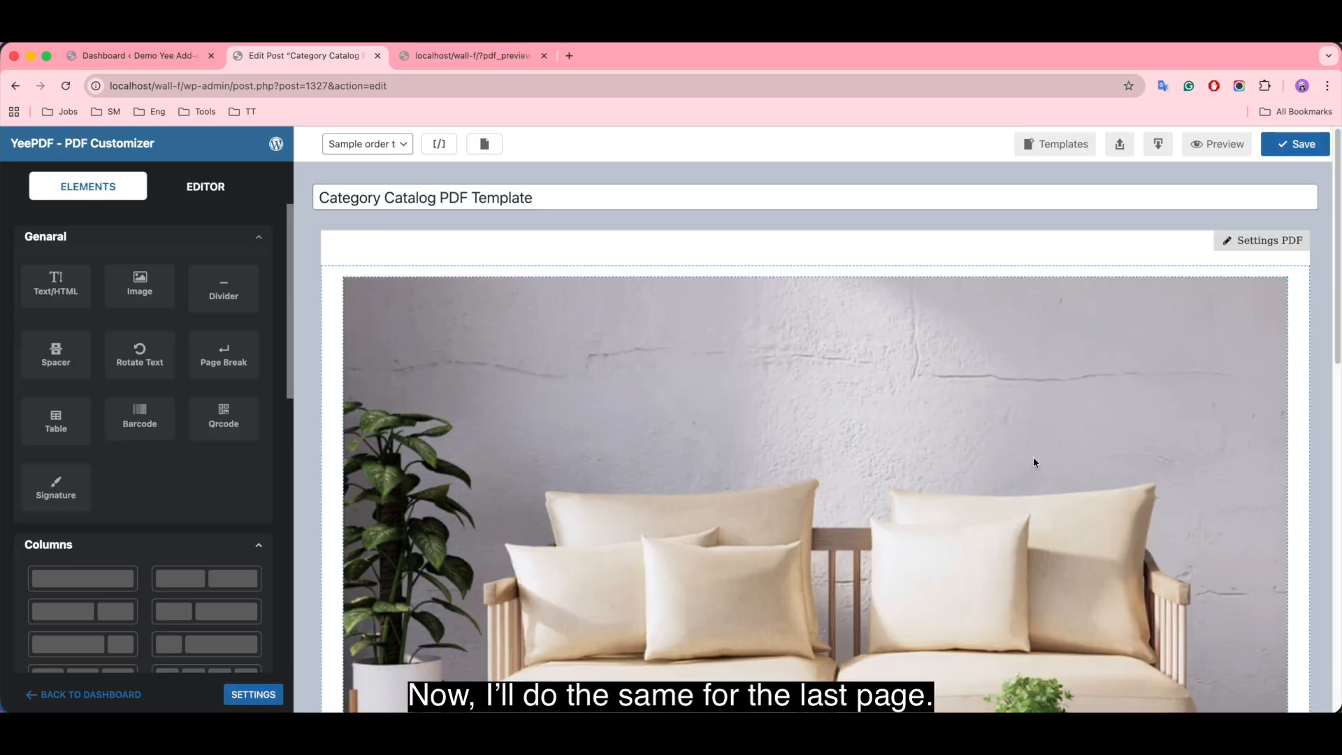
Add a row below the category loop's end shortcode and insert a page break there to start a last page.
scroll(1034, 456, "down", 3)
scroll(1032, 459, "down", 10)
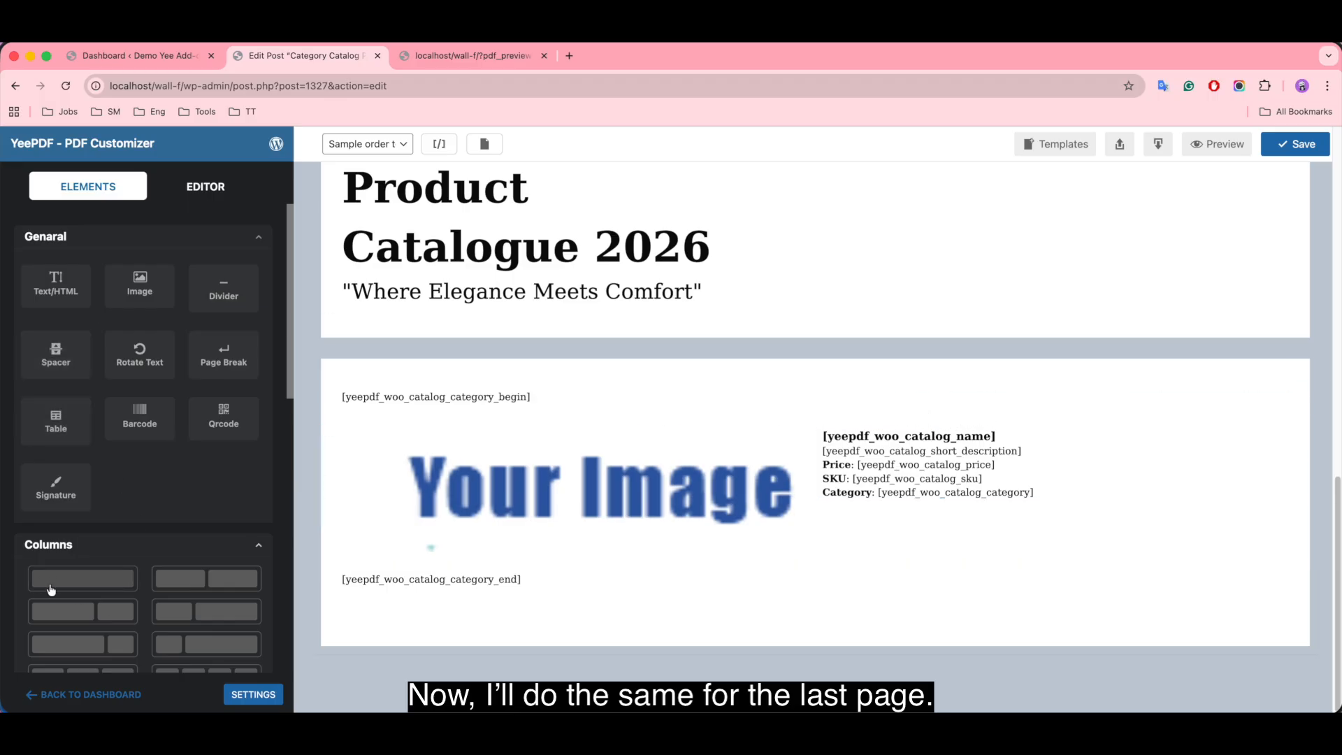
left_click_drag(45, 587, 455, 611)
left_click_drag(207, 360, 387, 624)
scroll(472, 595, "down", 2)
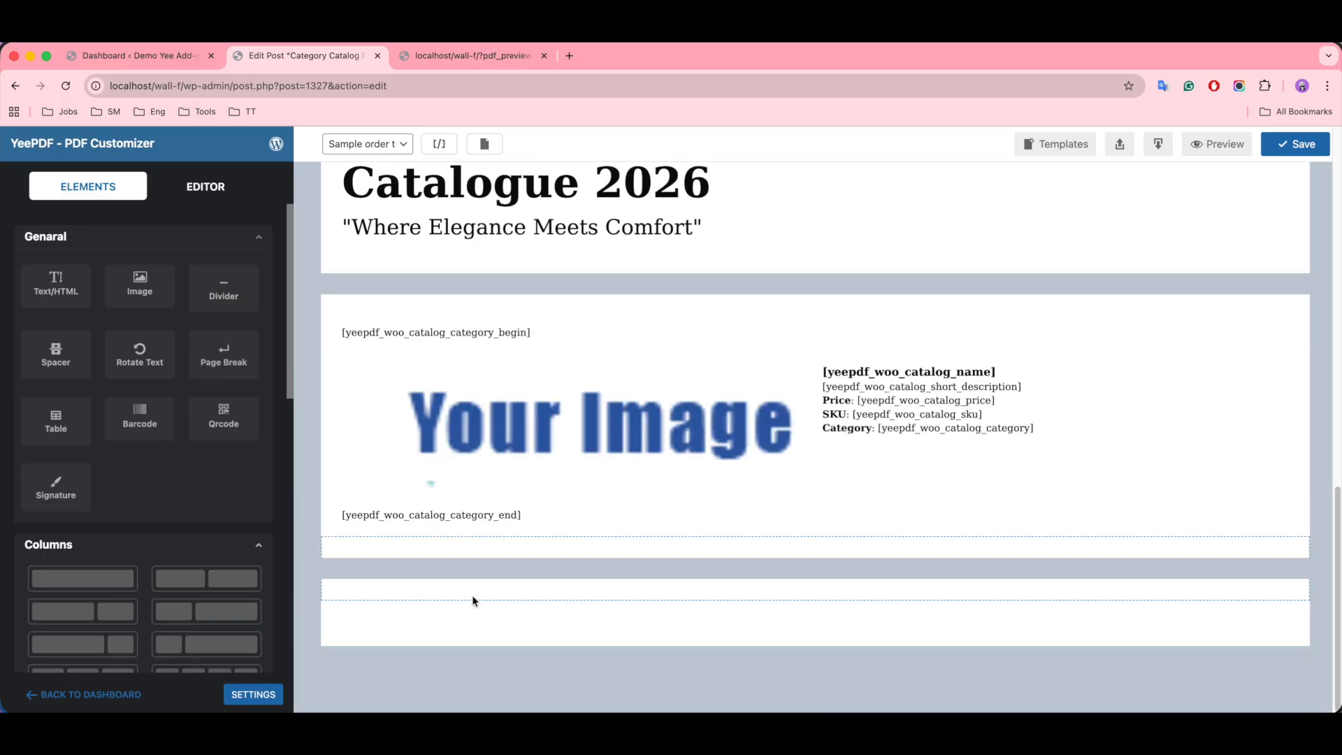
Add a two-column row on the last page, place a Text/HTML element in each column and open the first one for editing.
left_click_drag(63, 582, 459, 614)
left_click_drag(56, 283, 410, 616)
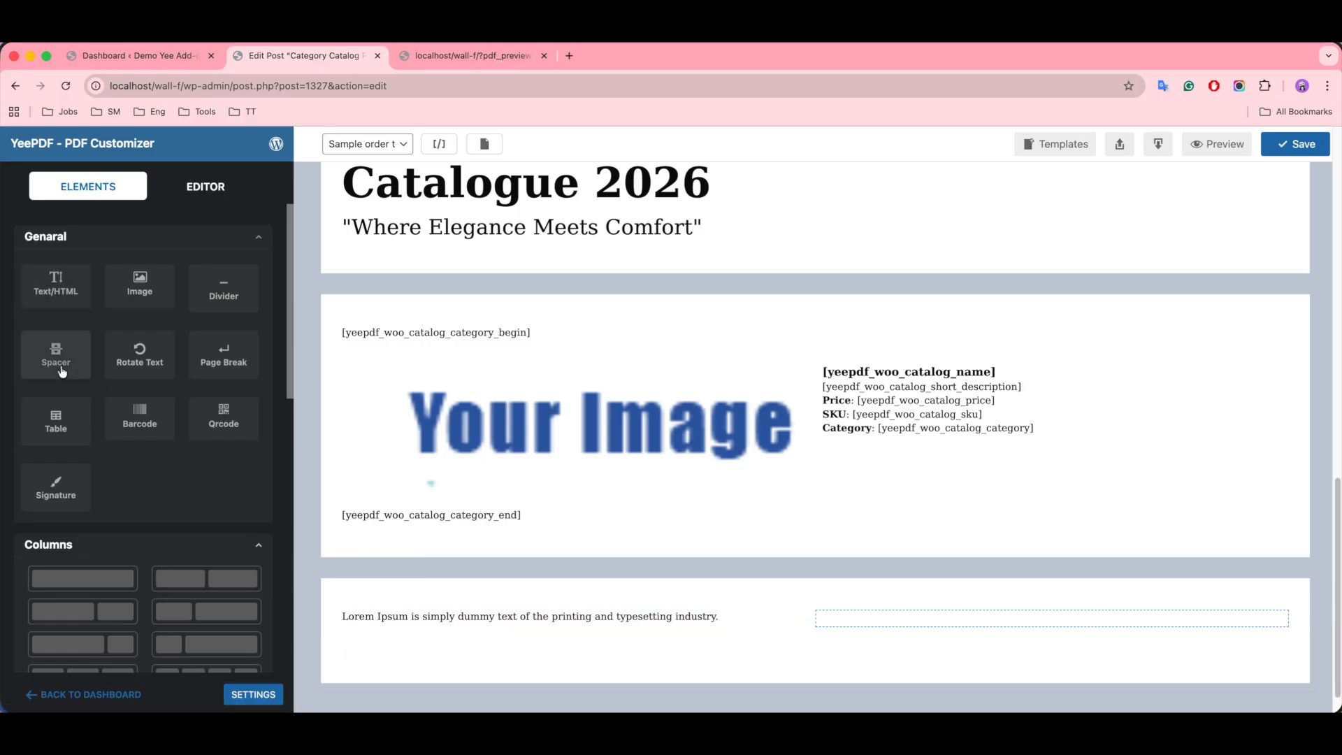
left_click_drag(48, 293, 929, 621)
left_click(589, 617)
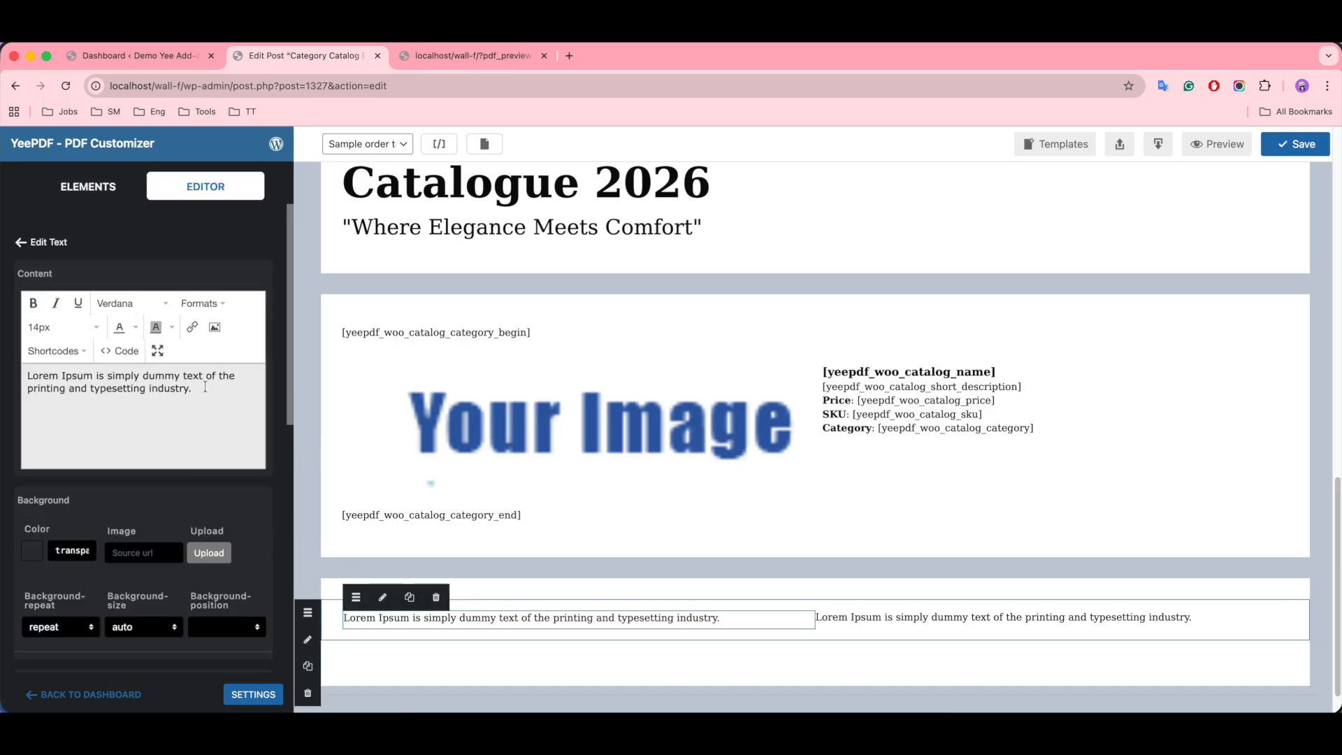
Replace the placeholder text in the last page's first column with "KEEP IN TOUCH".
left_click_drag(205, 386, 33, 374)
key("BackSpace")
type("KEEP IN TOUCH")
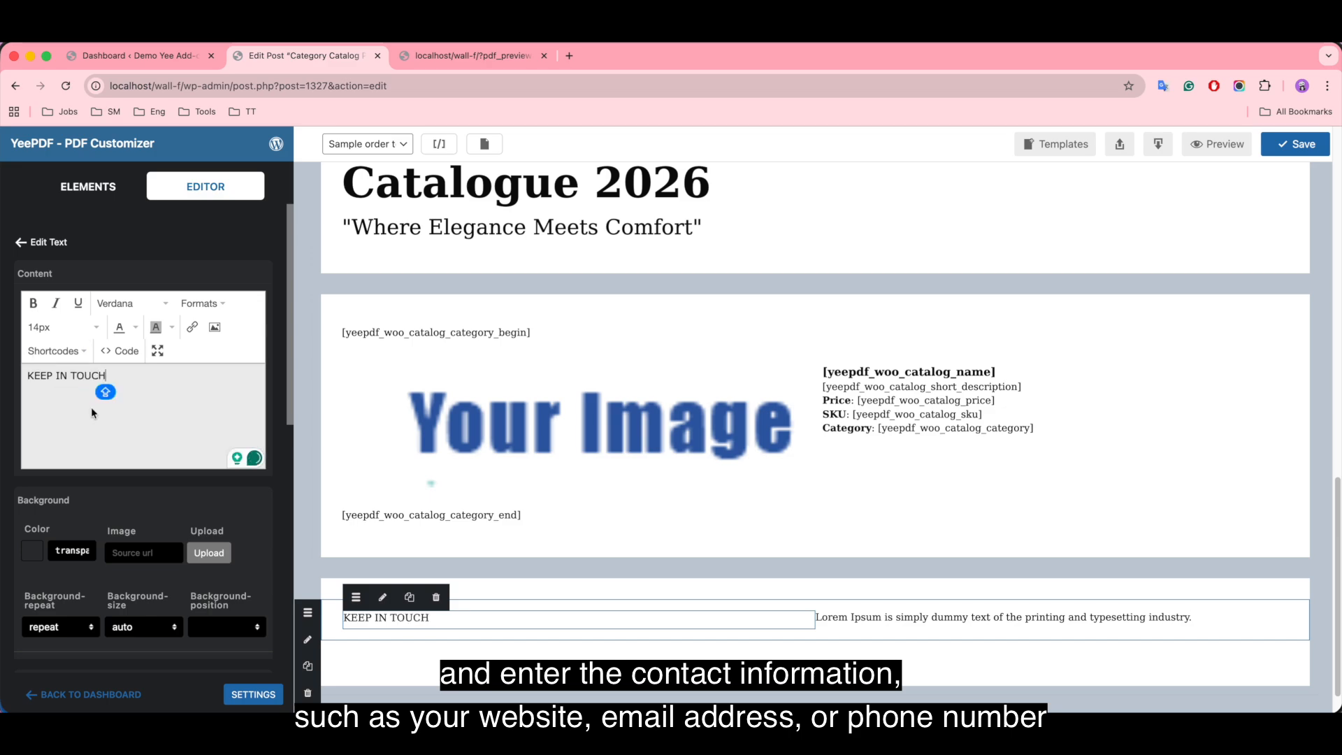
Replace the second column's placeholder text with an "Office" heading followed by the office and store address lines.
left_click(952, 628)
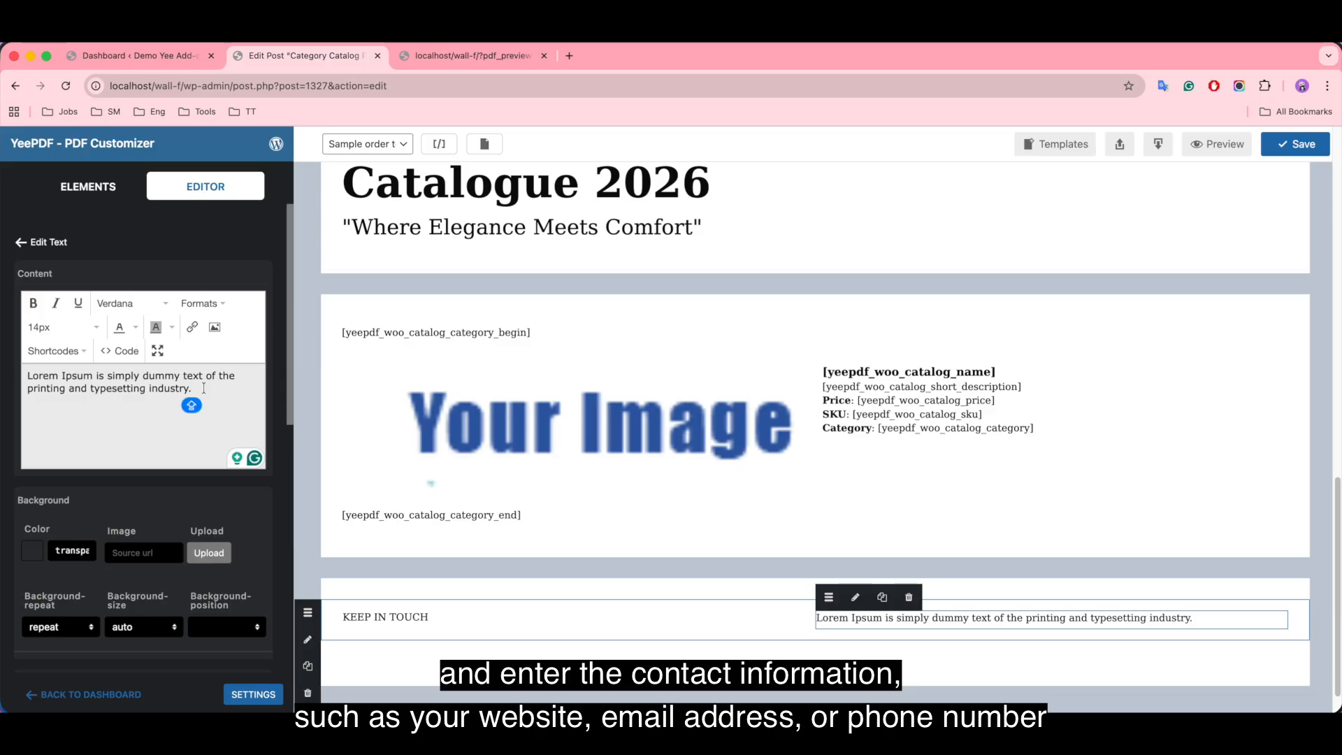
key("ctrl+a")
key("BackSpace")
type("Office")
key("Return")
type("Office: 123 Anywhere St., Any City")
key("Return")
type("Store: 123 Anywhere St., Any City")
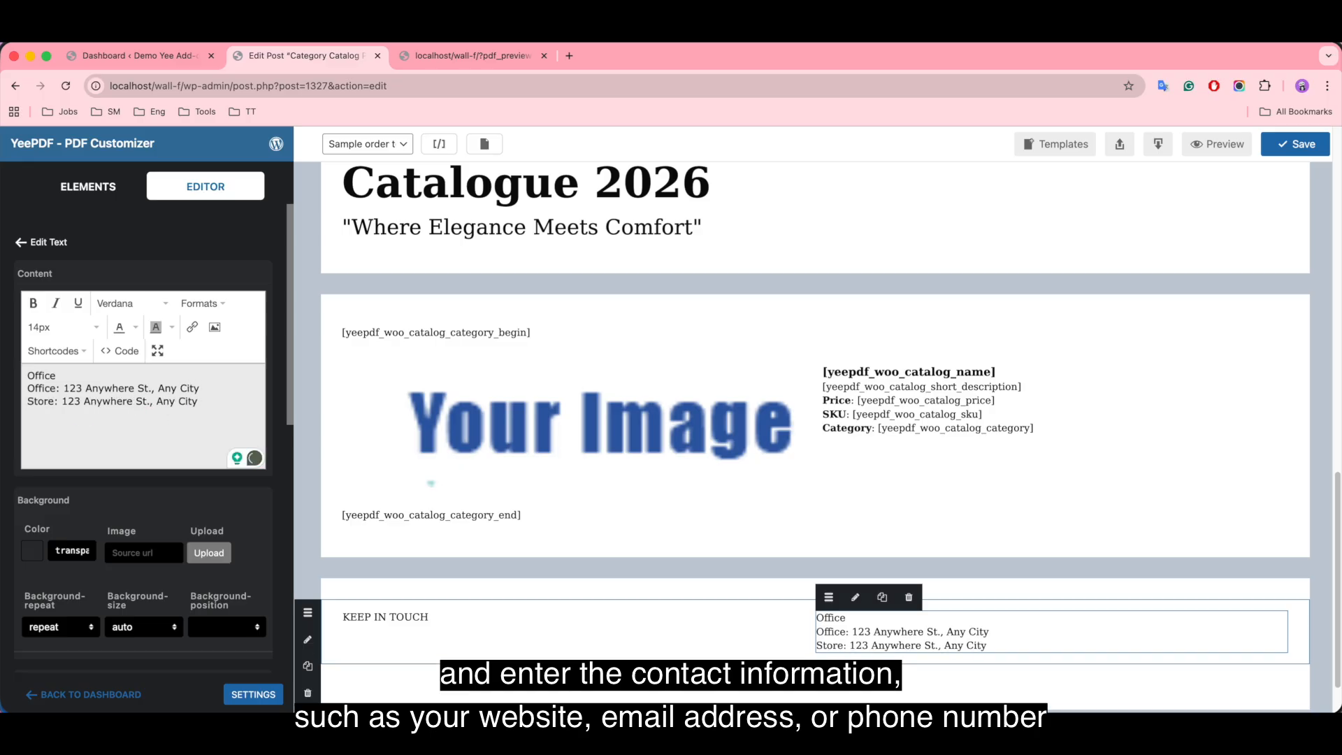
key("Return")
type("Contat")
key("BackSpace")
type("ct")
key("Return")
type("Phone: 123-456-7890")
key("Return")
type("Web: www.example.com")
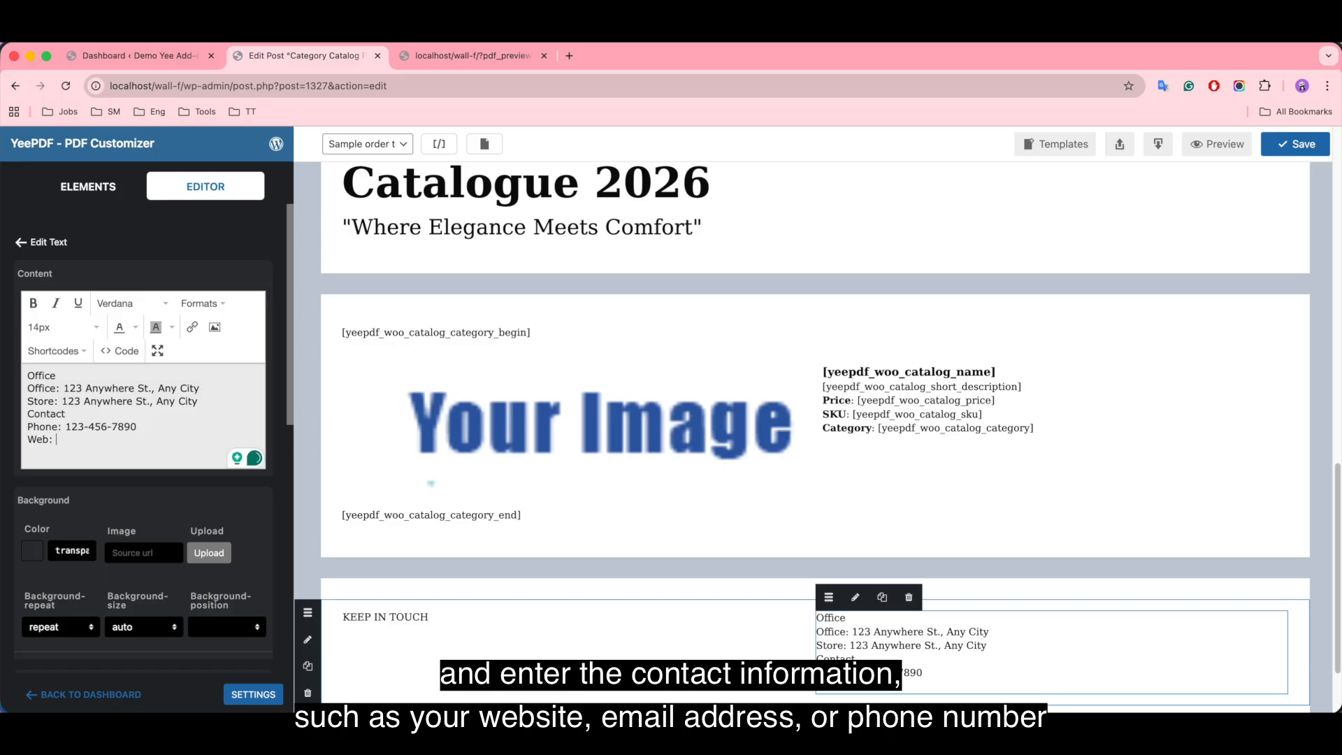
key("Return")
type("Social Media: @examplepage")
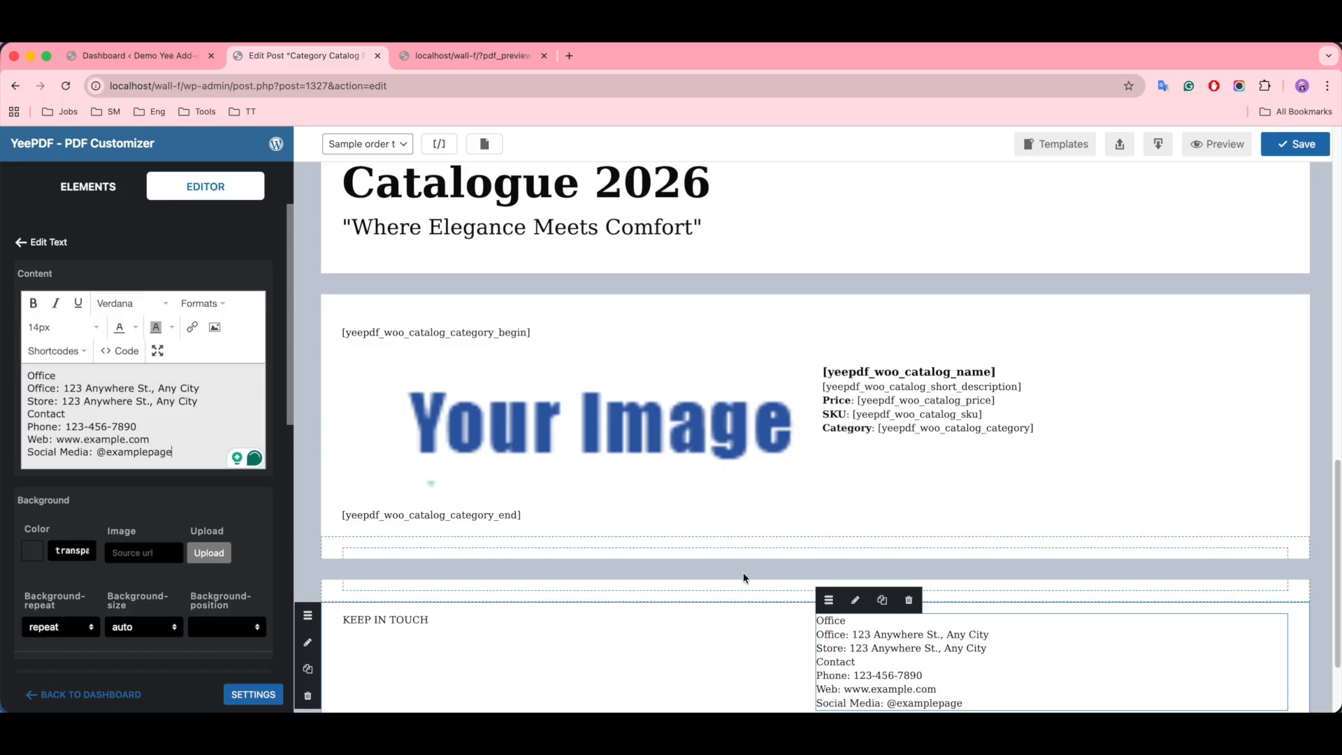
Set the background color of the two-column contact row to #303826.
scroll(745, 578, "down", 3)
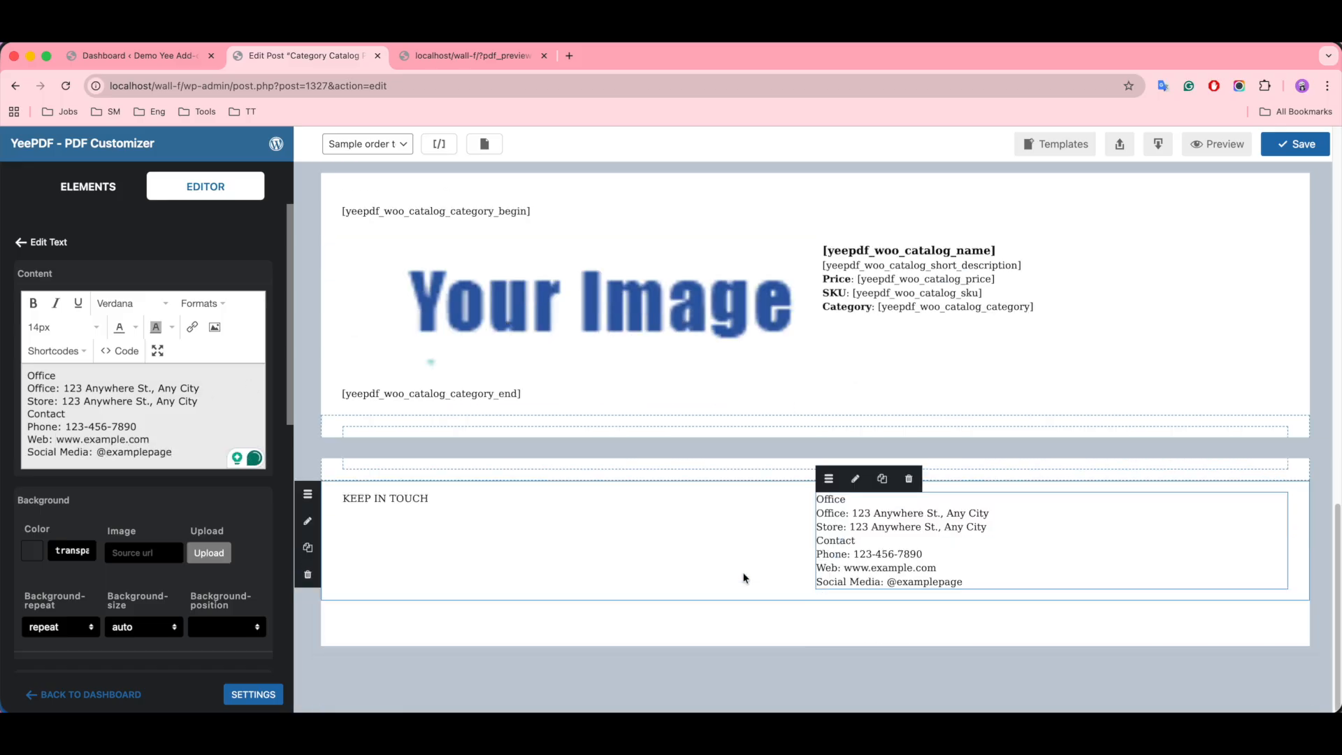
left_click(332, 496)
left_click(404, 506)
left_click(332, 496)
left_click(39, 327)
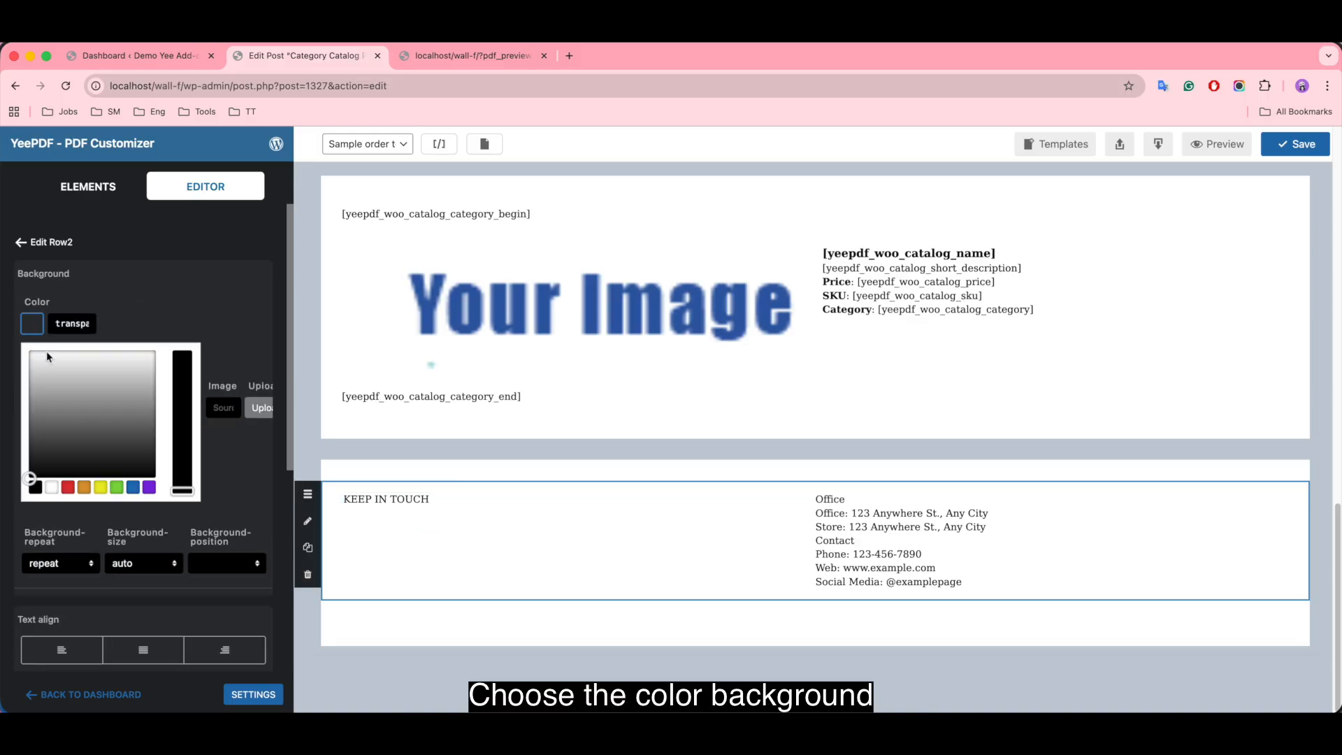
left_click_drag(56, 367, 69, 449)
left_click_drag(69, 455, 68, 450)
triple_click(77, 322)
key("BackSpace")
type("#303826")
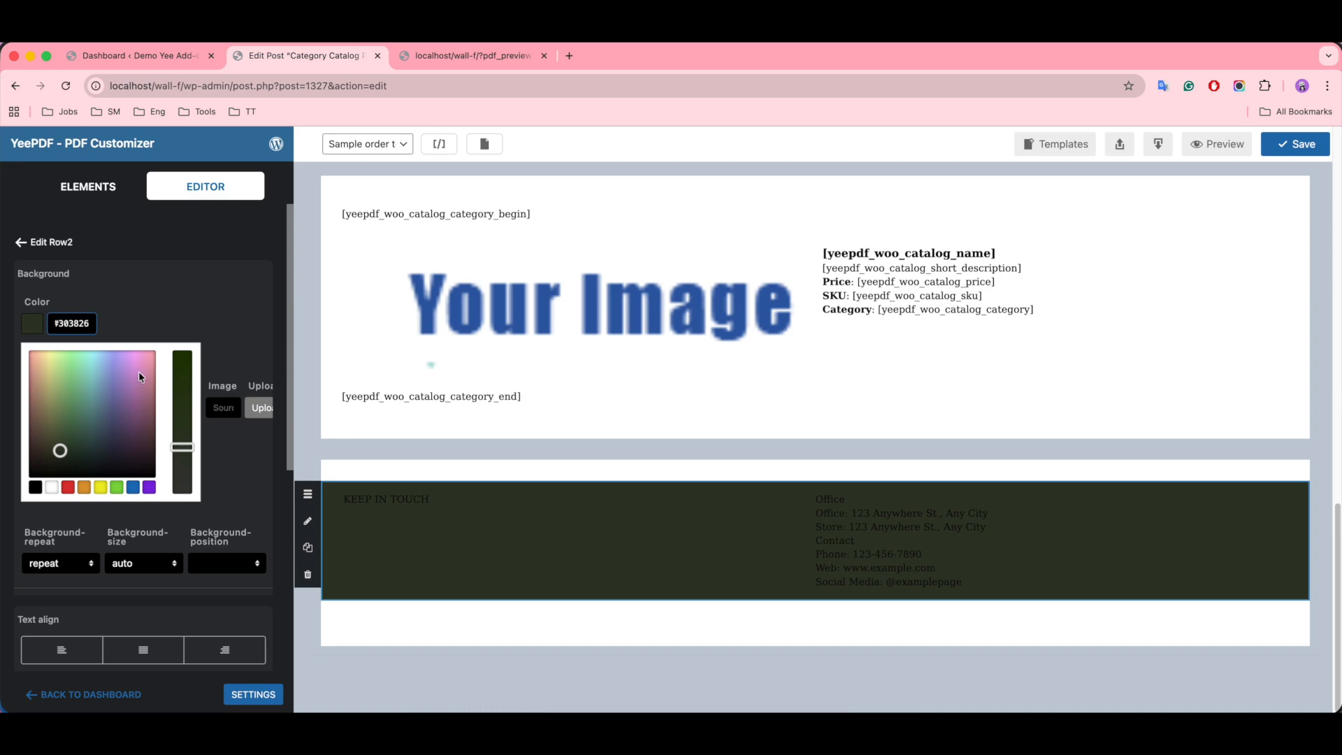
Make the "KEEP IN TOUCH" text white and set its font size to 30px.
left_click(333, 508)
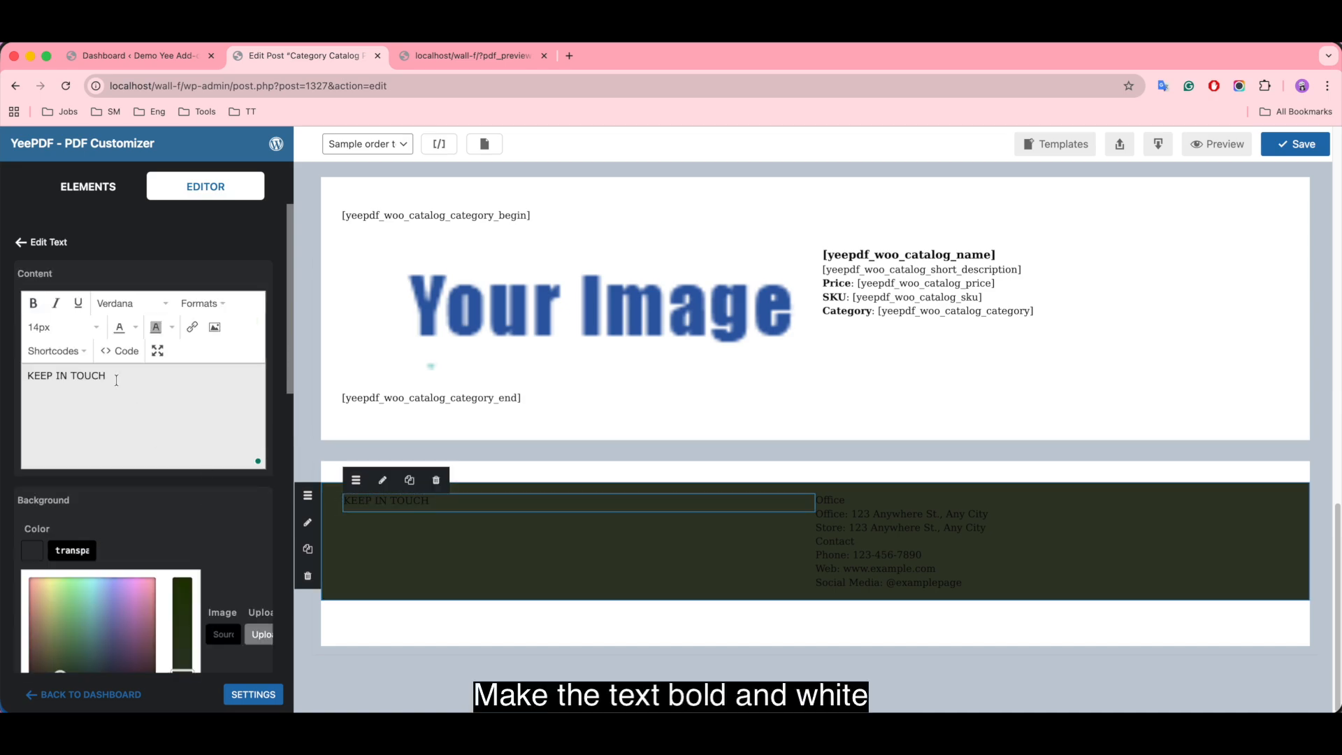
left_click_drag(123, 382, 156, 352)
left_click(135, 327)
left_click(174, 401)
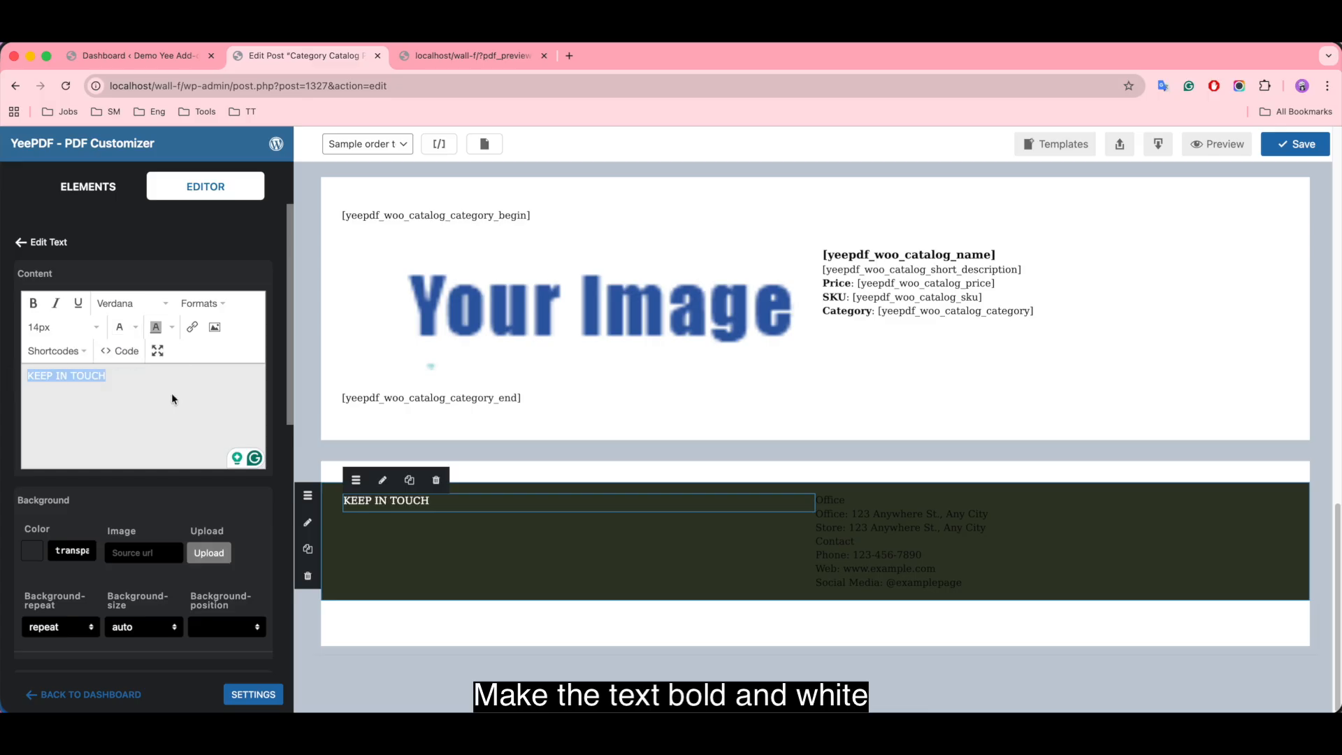
left_click(84, 330)
scroll(76, 602, "down", 2)
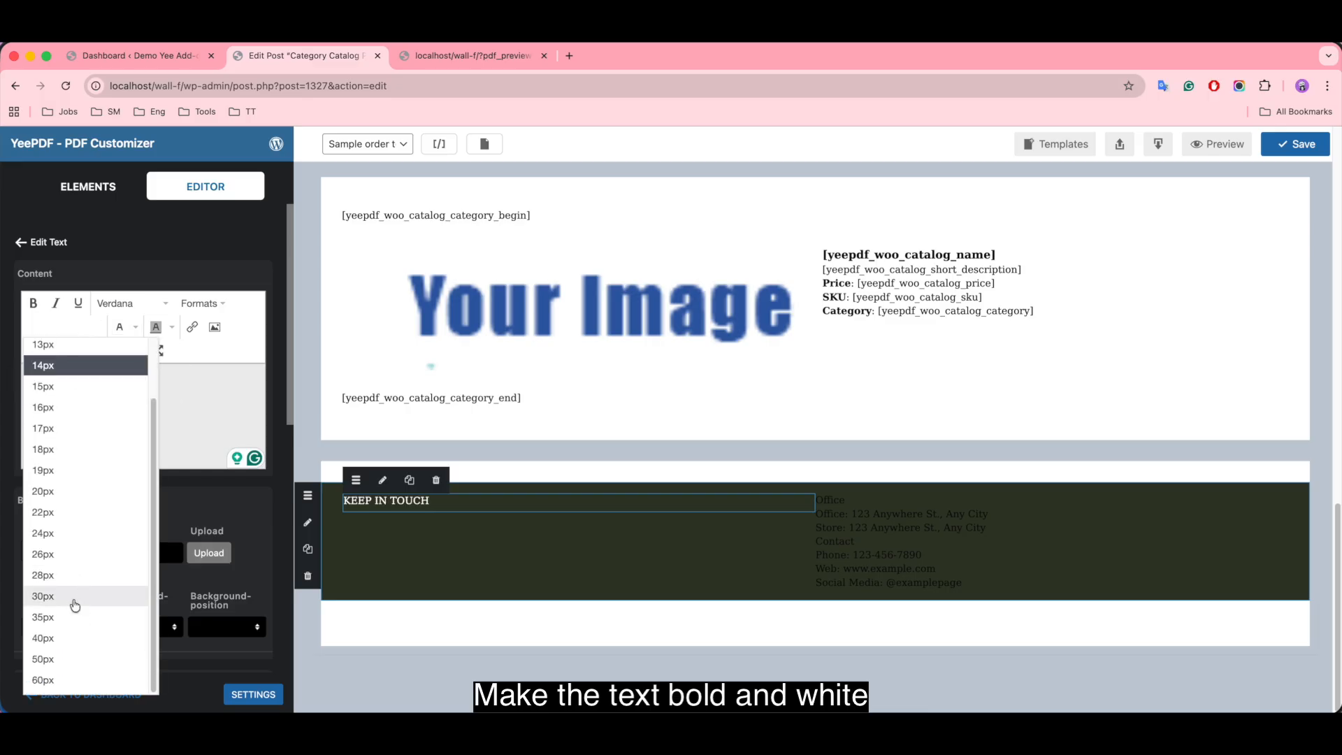
left_click(76, 600)
Break "KEEP IN TOUCH" into two lines before "TOUCH" and set its font size to 60px.
left_click(89, 383)
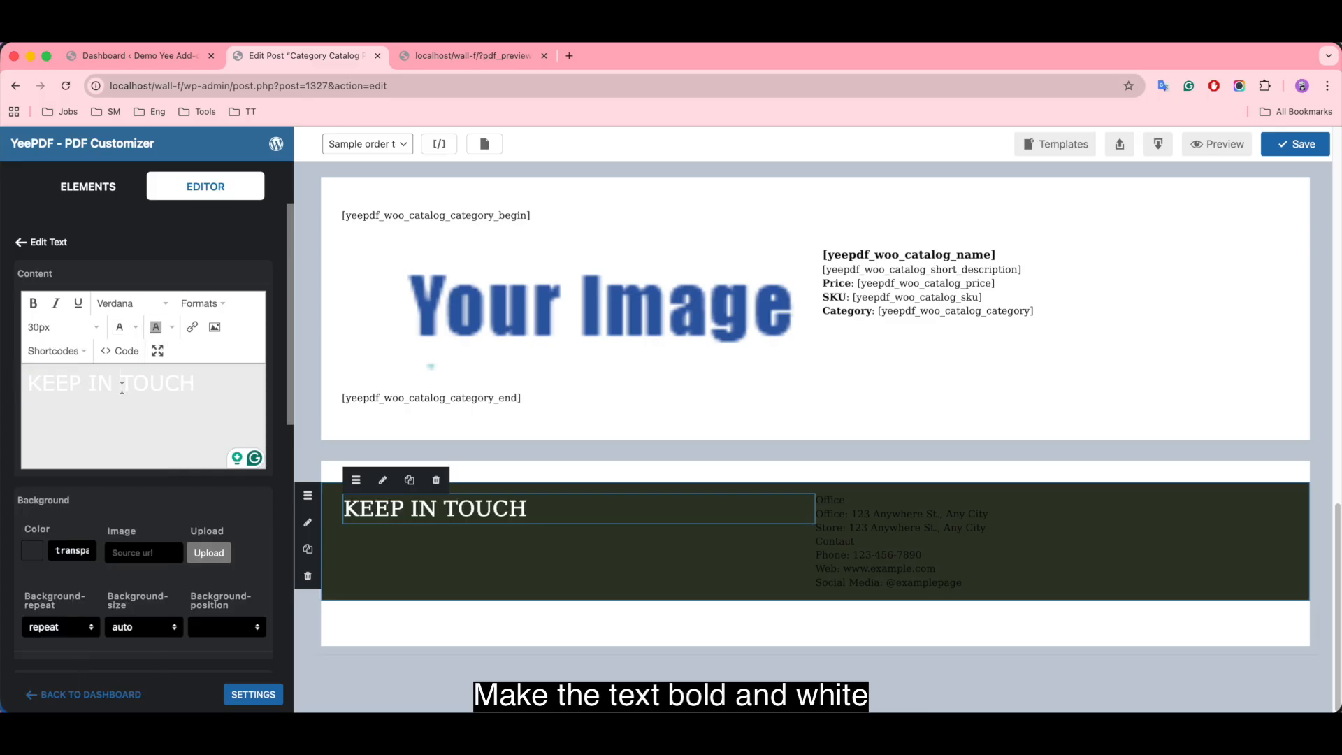
key("Return")
key("super+a")
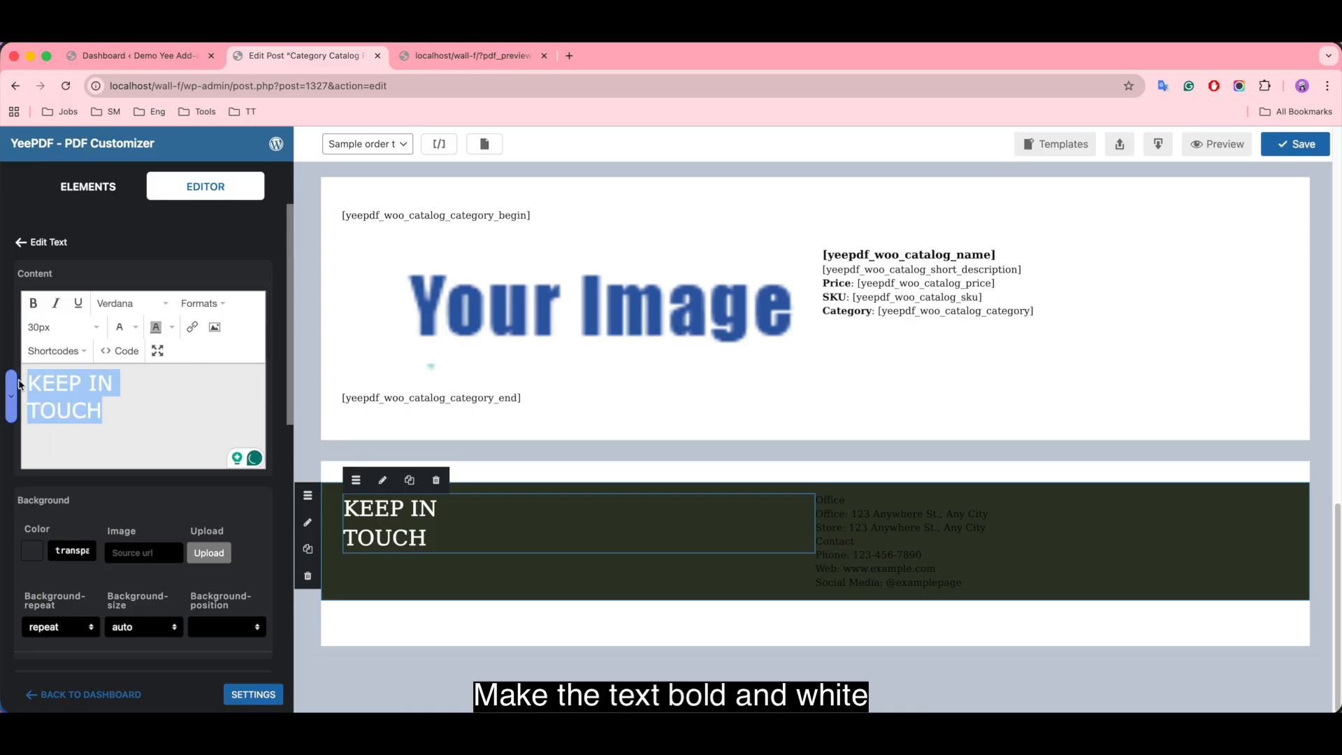
left_click(87, 334)
left_click(70, 681)
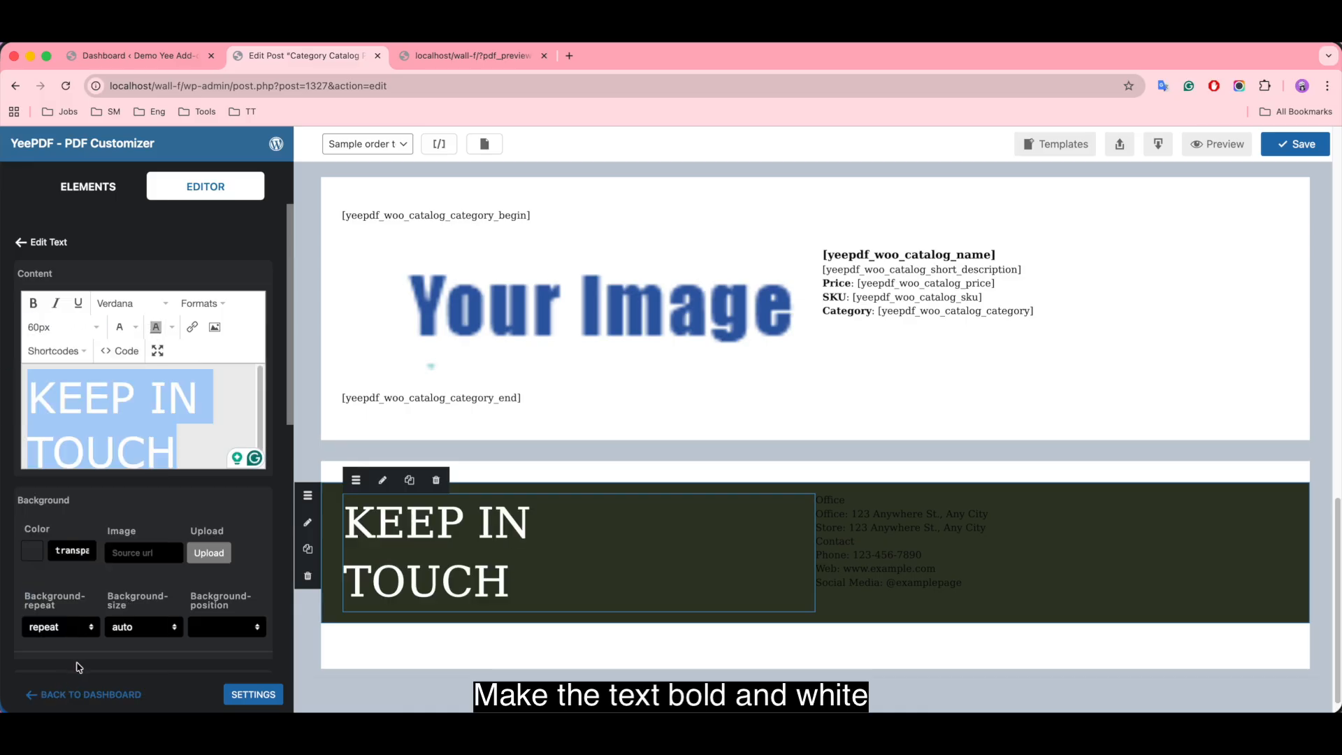
left_click(182, 451)
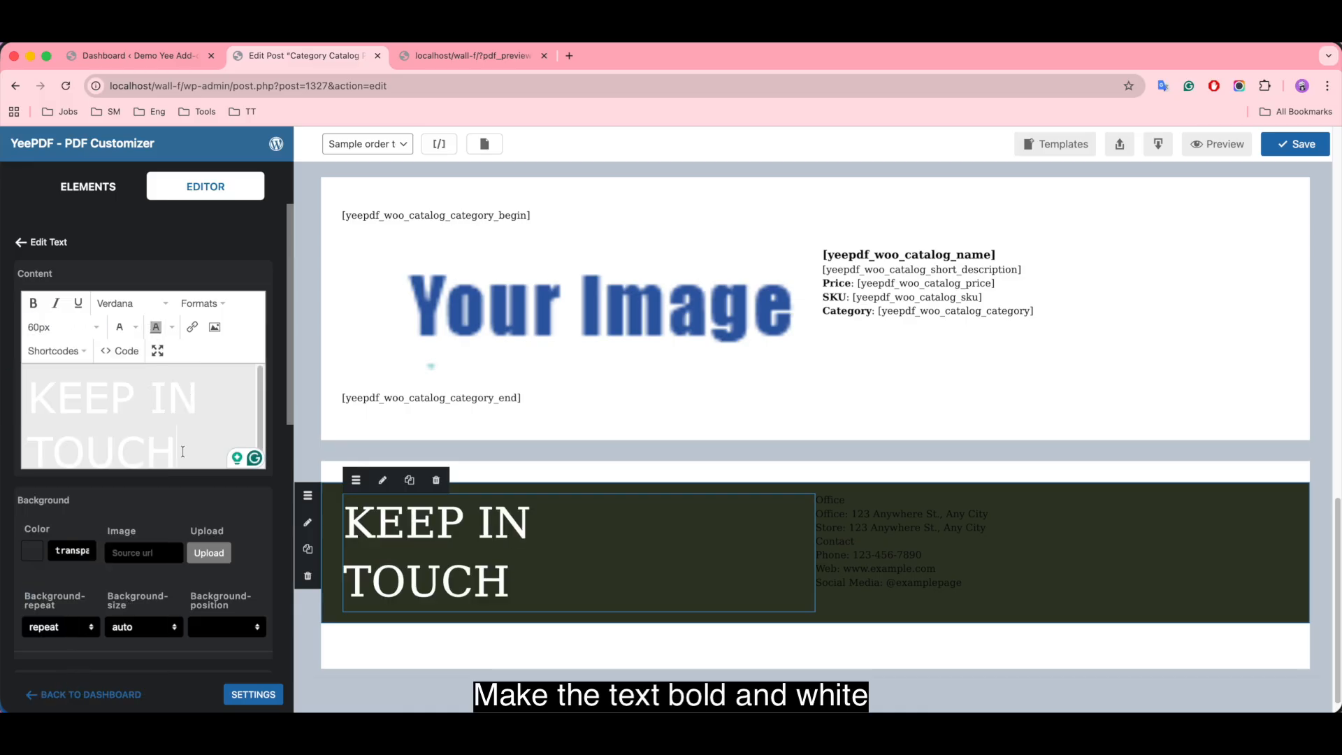
Change the color of all the office and contact details text to white.
left_click(884, 555)
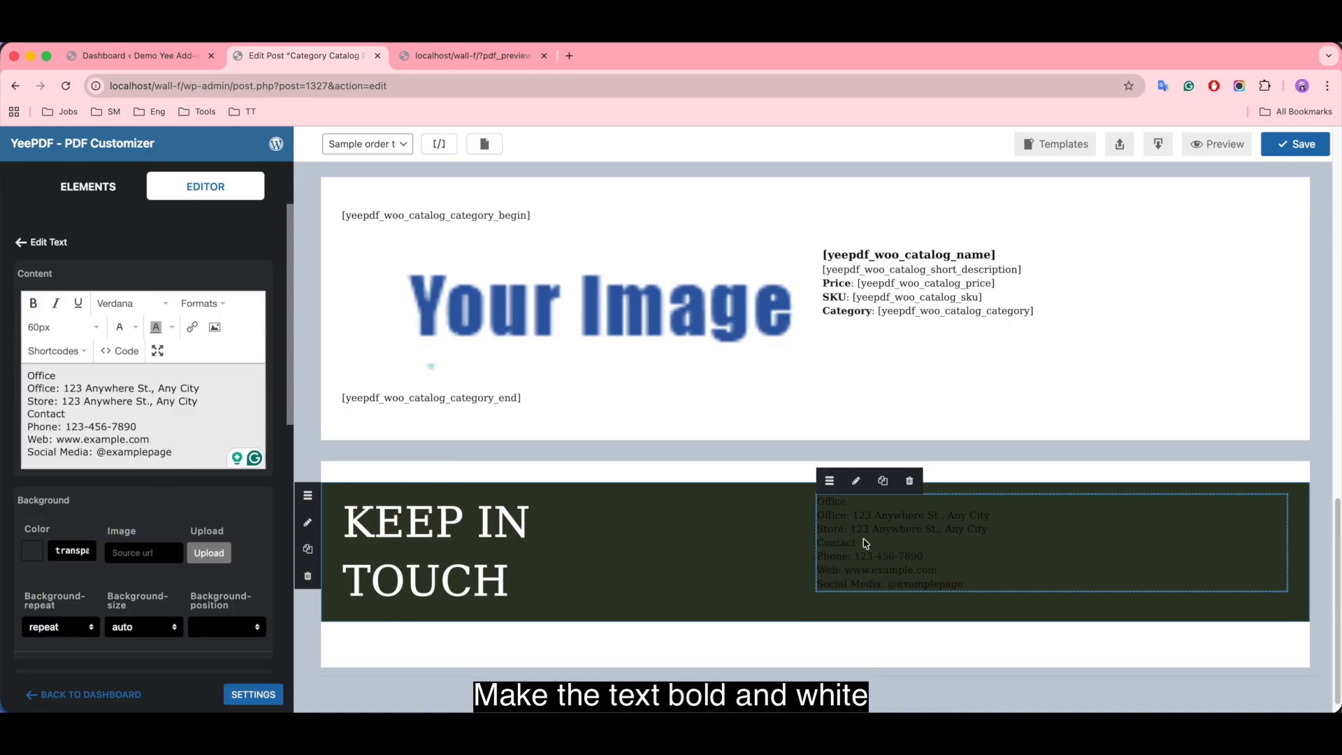
key("ctrl+a")
left_click(135, 326)
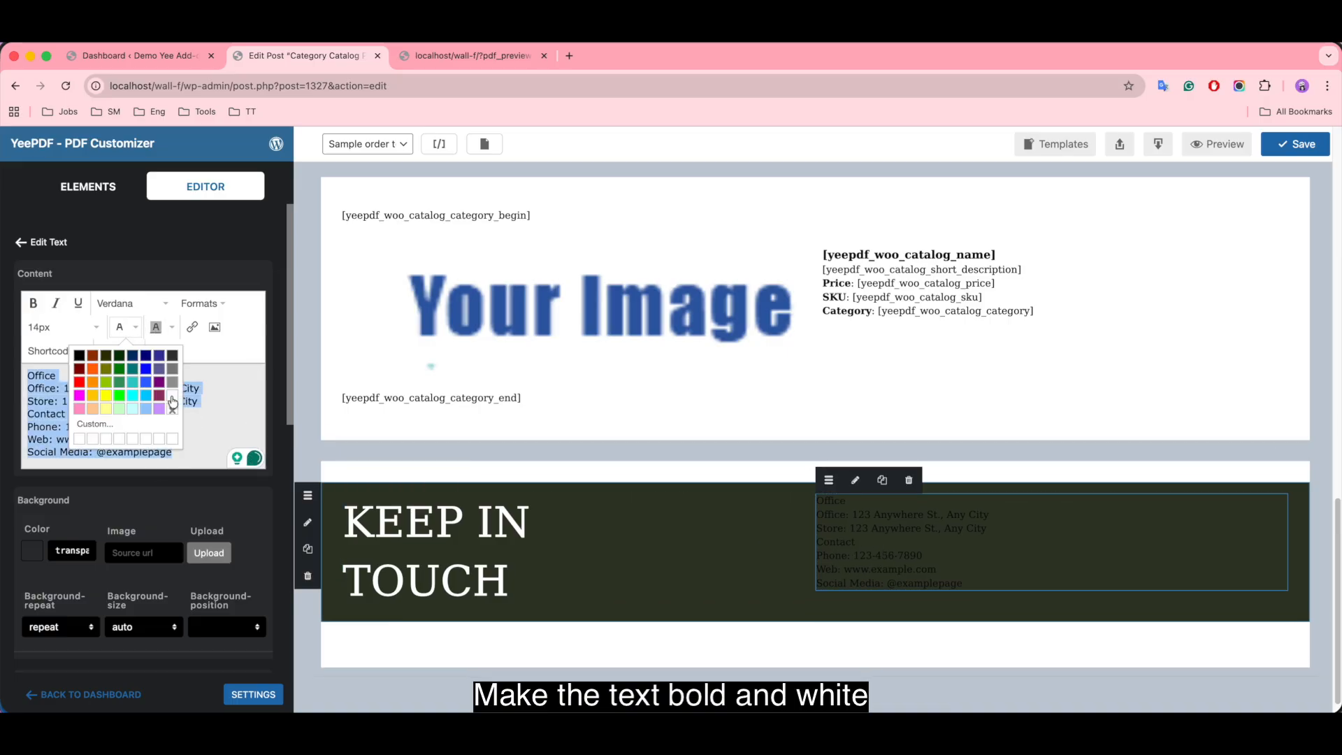
left_click(171, 395)
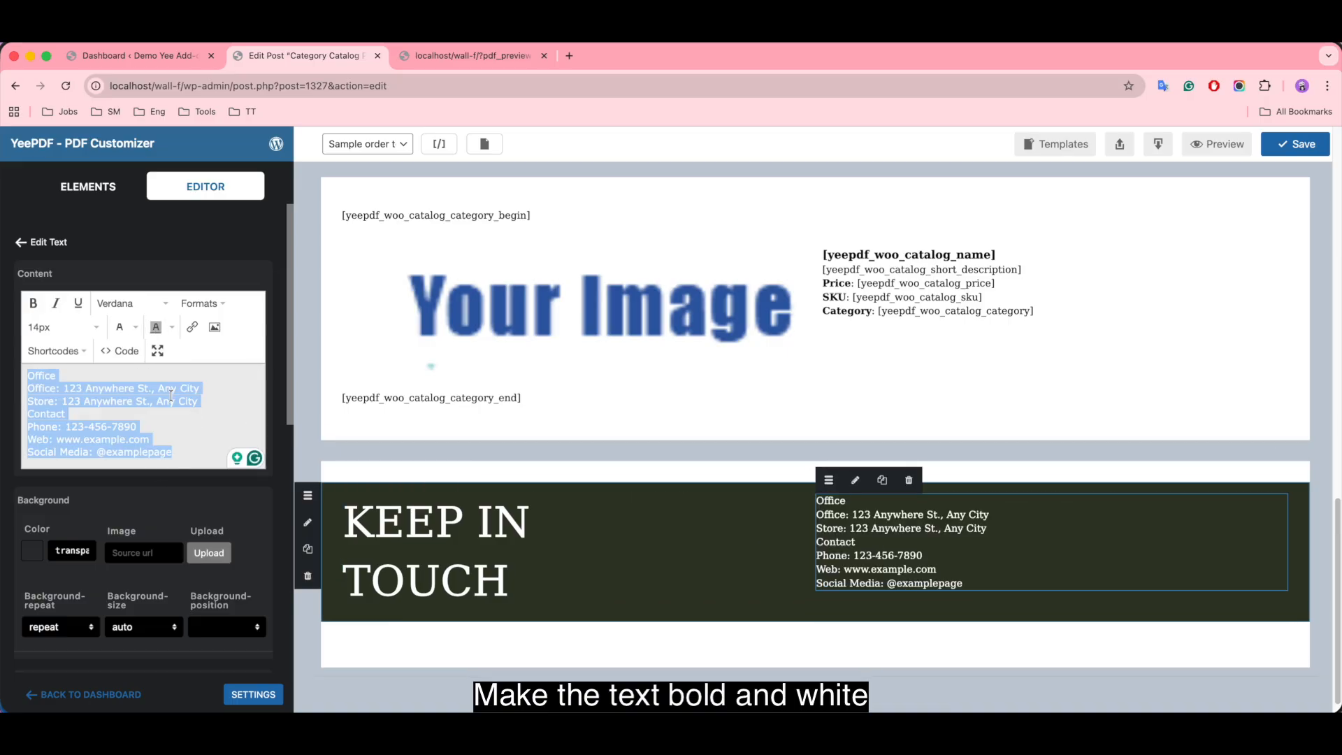
Make the "Office" and "Contact" headings bold and leave a blank line above "Contact" only.
left_click(68, 376)
key("Return")
double_click(42, 378)
key("ctrl+b")
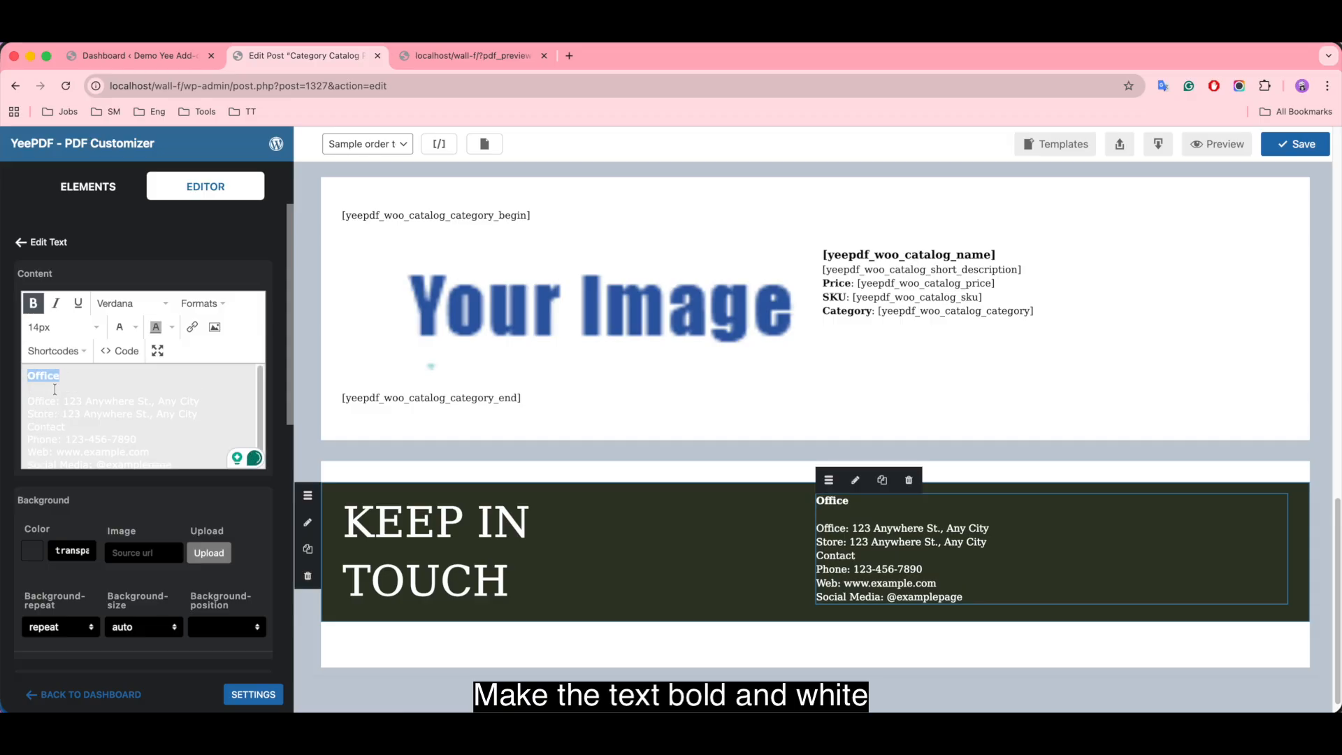
left_click(26, 427)
key("Return")
double_click(42, 439)
key("ctrl+b")
left_click(166, 453)
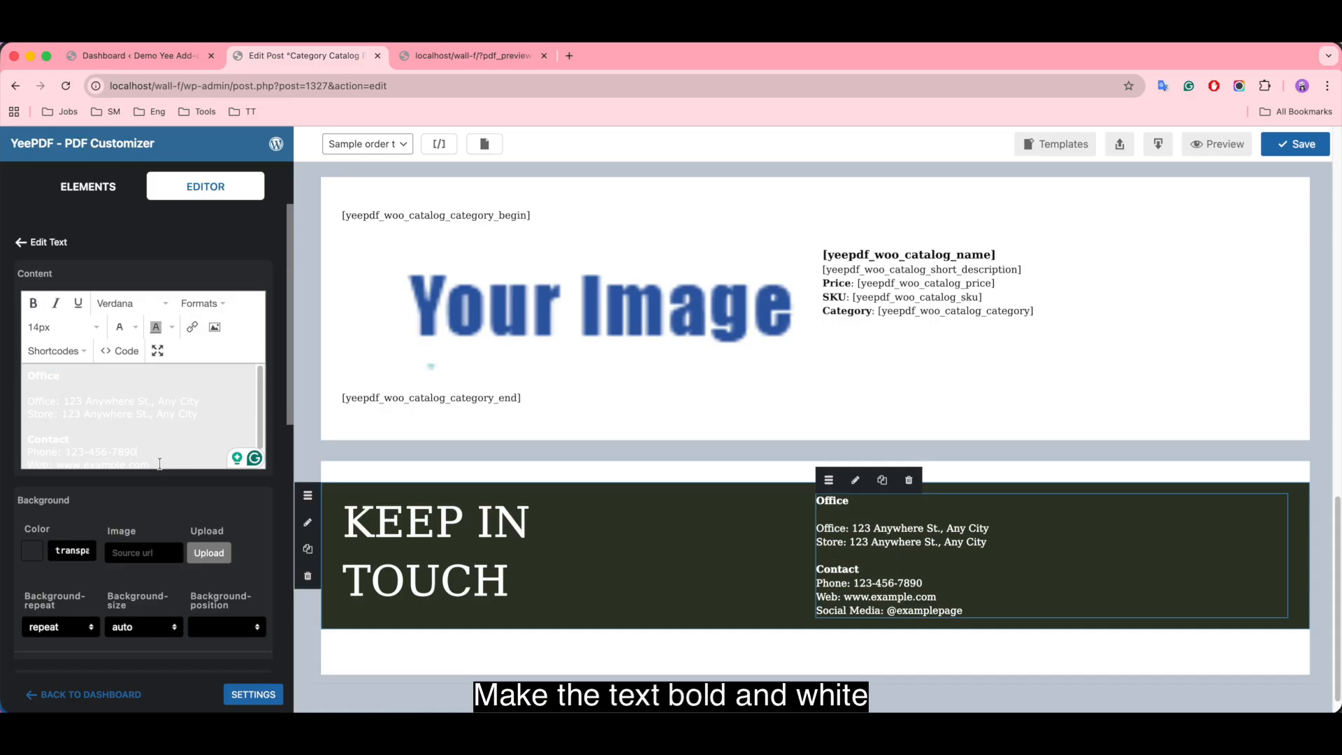
left_click(26, 407)
key("BackSpace")
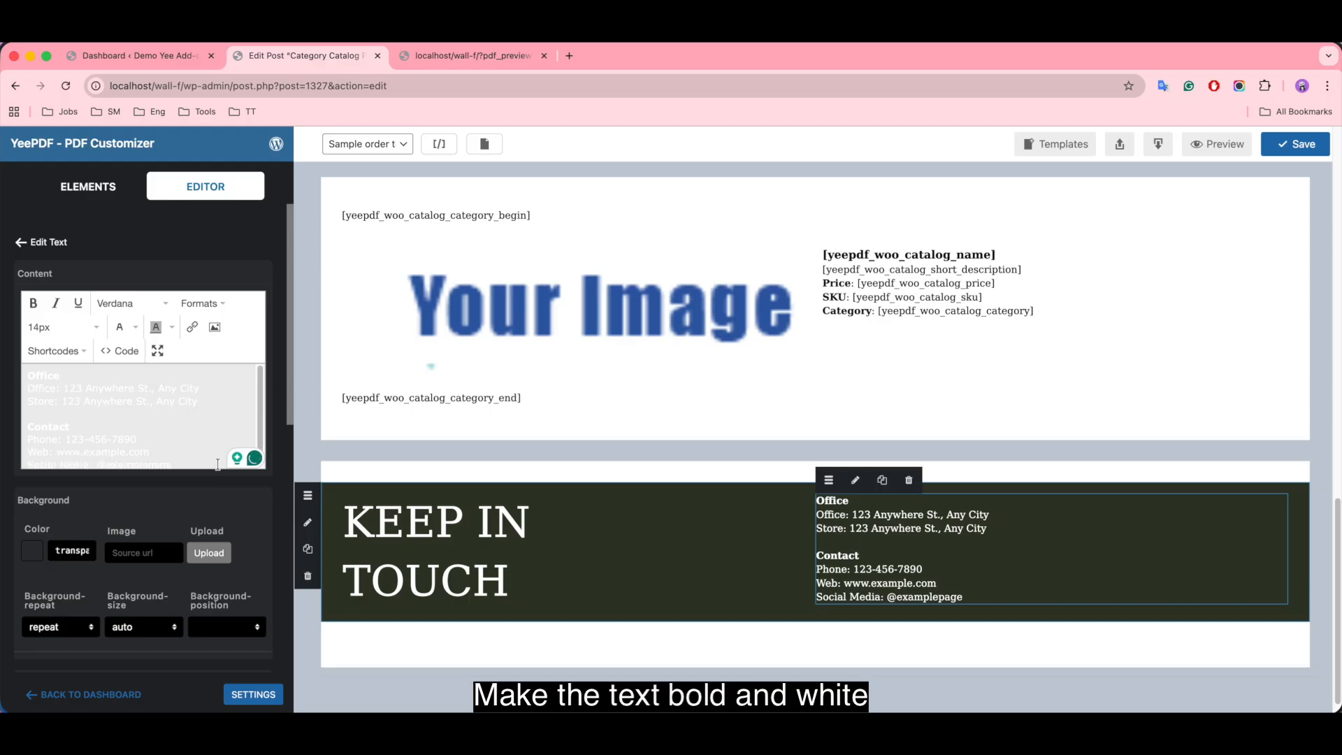
Add a single-column row below the contact row and place an Image element in it.
scroll(644, 594, "down", 1)
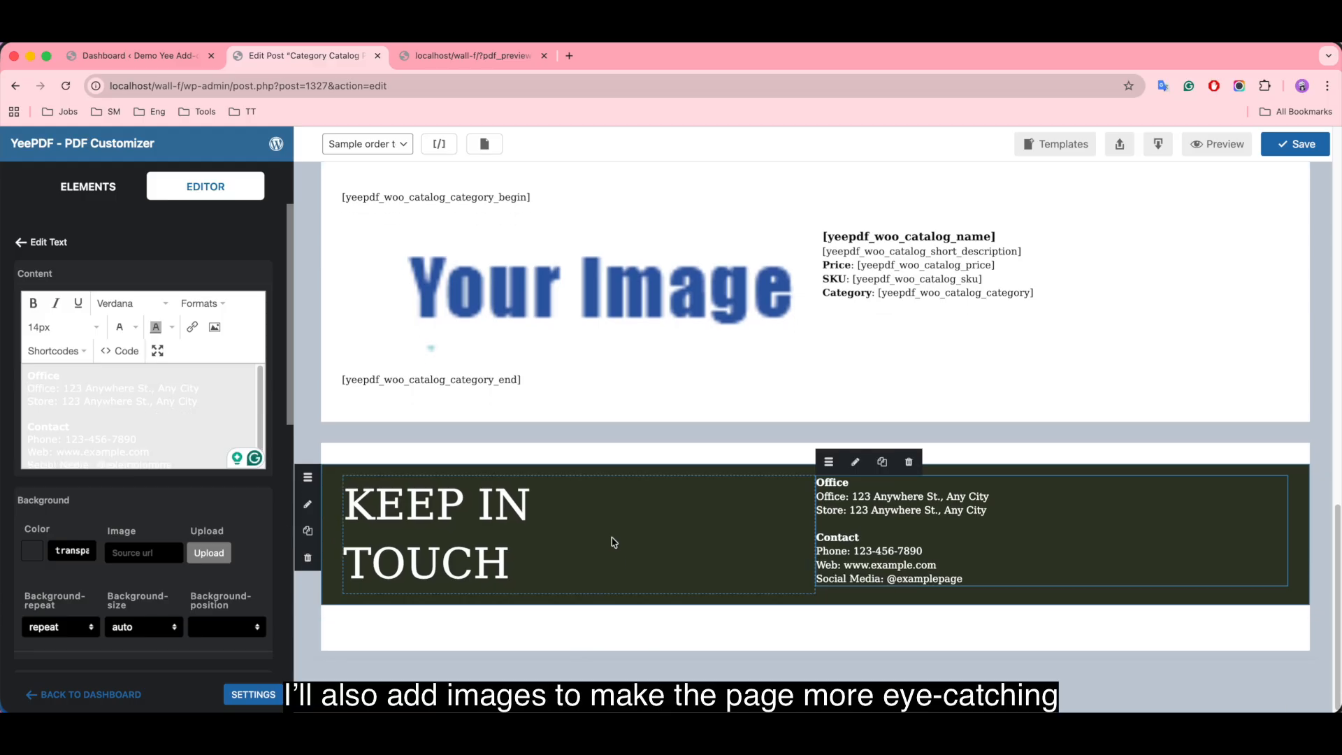
left_click(80, 189)
left_click_drag(60, 579, 428, 623)
left_click_drag(139, 285, 453, 627)
scroll(448, 638, "down", 5)
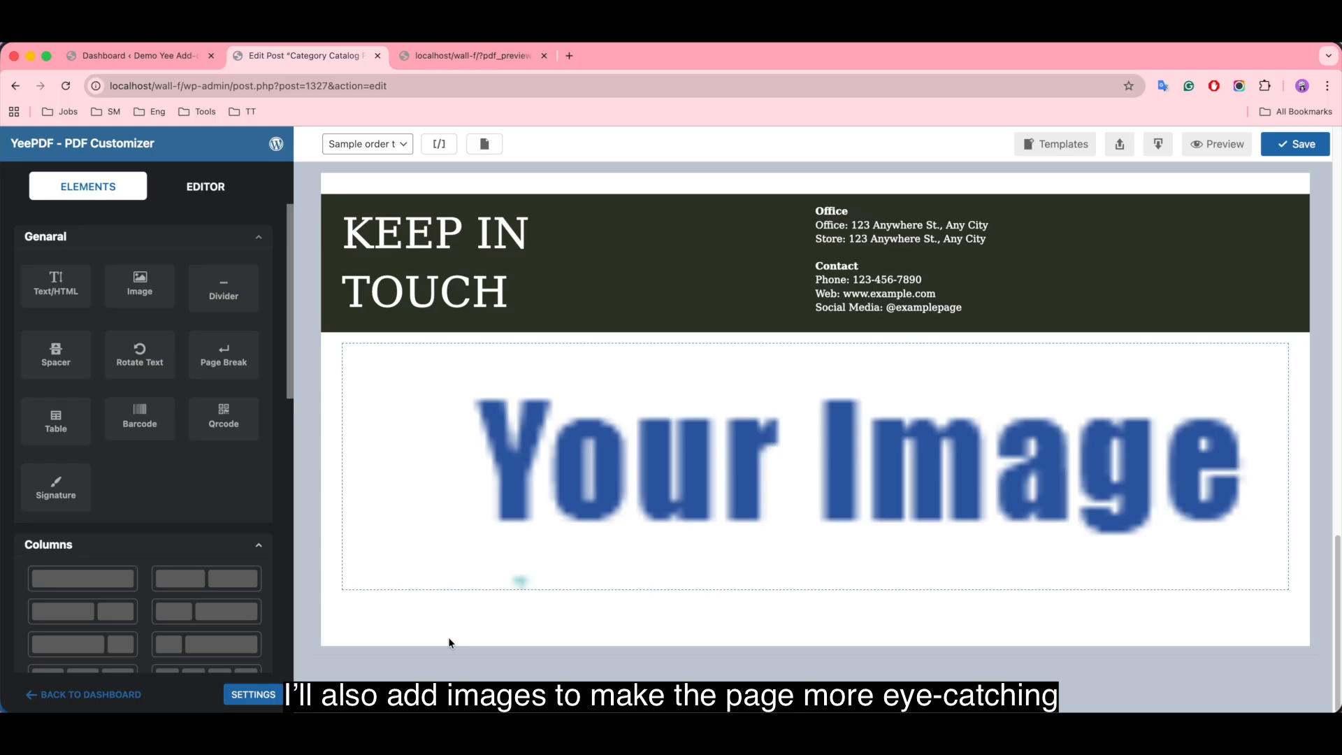
Set the new image element to the media library picture of the white curved sofa with a glass coffee table.
left_click(383, 512)
left_click(207, 325)
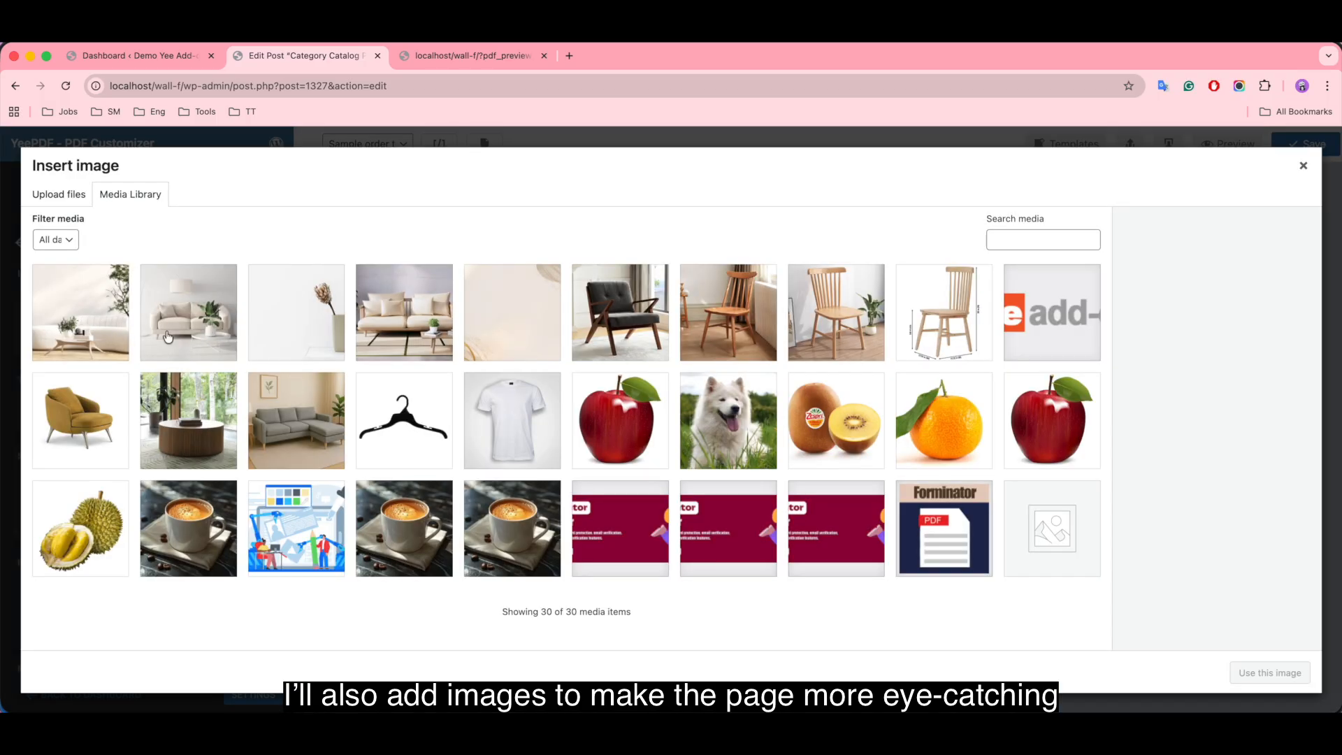
left_click(94, 317)
left_click(1270, 672)
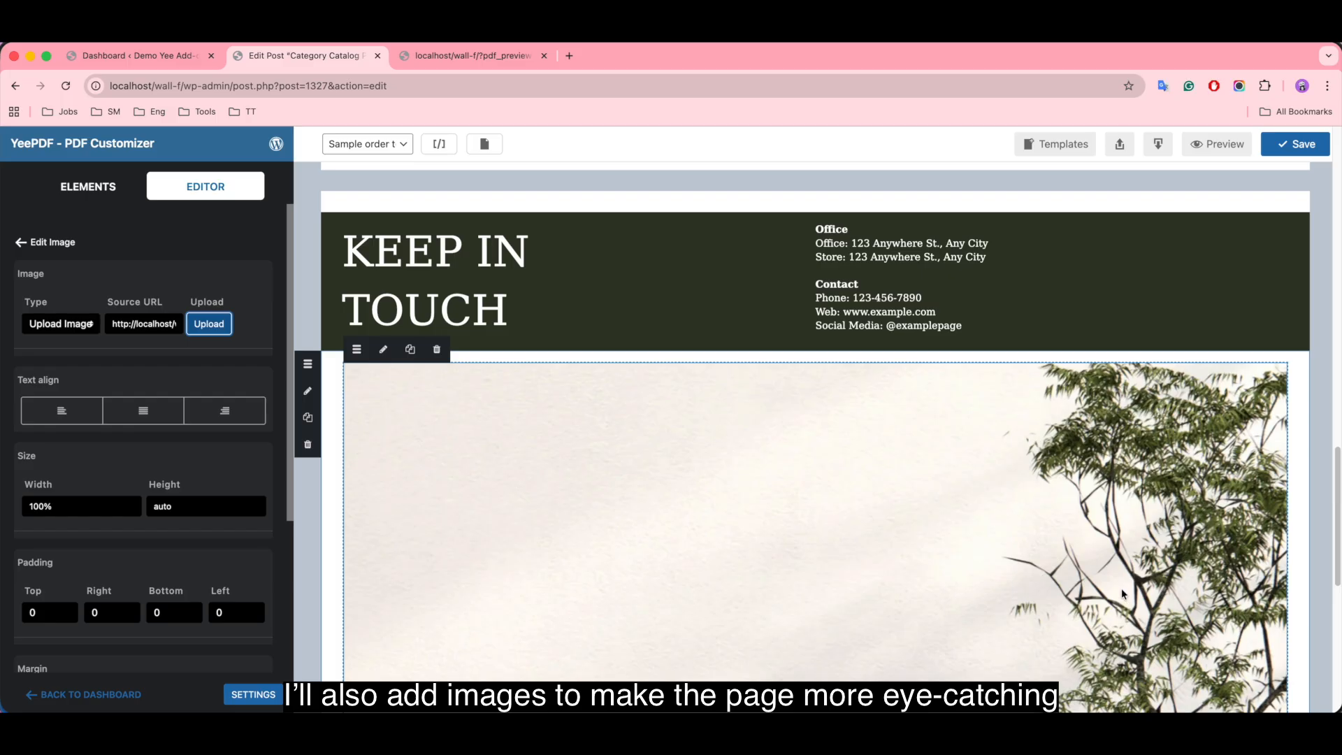
Add a single-column row below the sofa image and place a Text/HTML element in it.
scroll(1112, 582, "down", 5)
scroll(1112, 581, "down", 2)
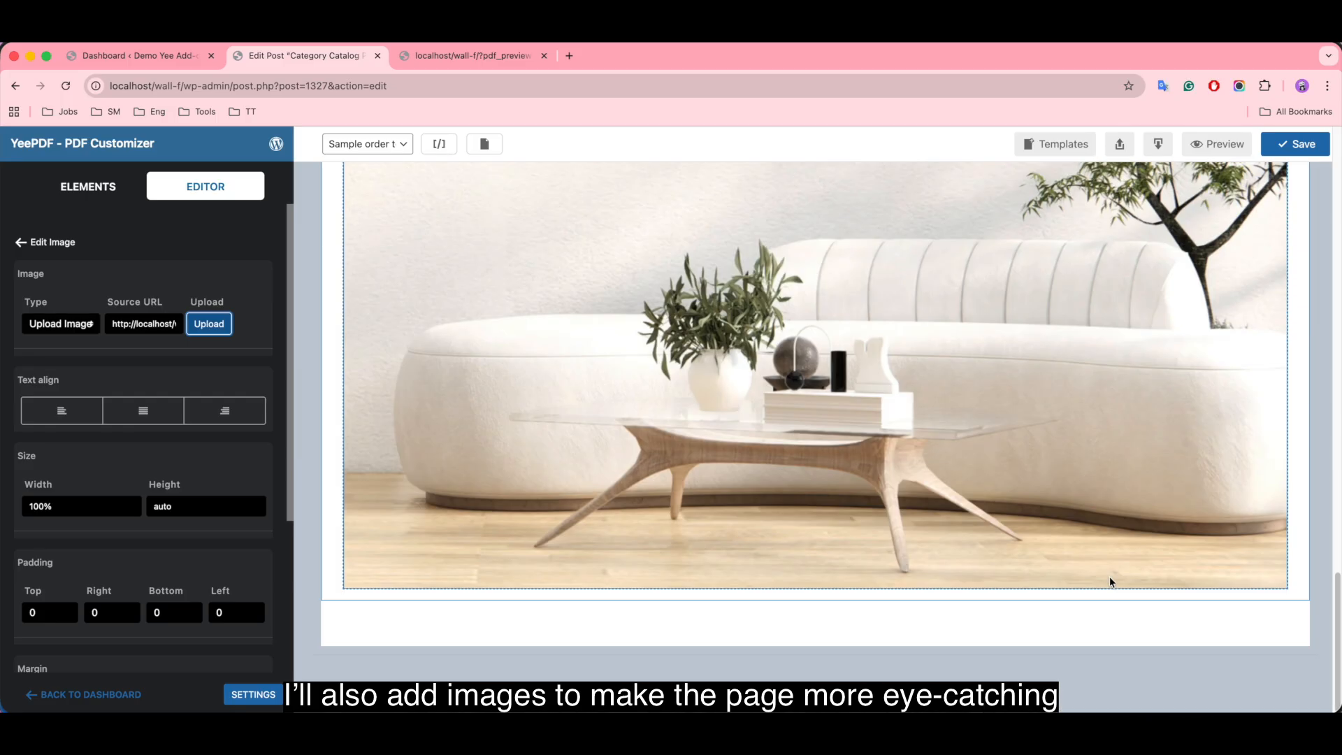
left_click(79, 186)
left_click_drag(110, 587, 581, 616)
left_click_drag(56, 284, 630, 624)
Replace the placeholder text below the sofa image with "Thank You".
left_click(624, 626)
left_click(214, 392)
key("super+a")
key("BackSpace")
type("Tha")
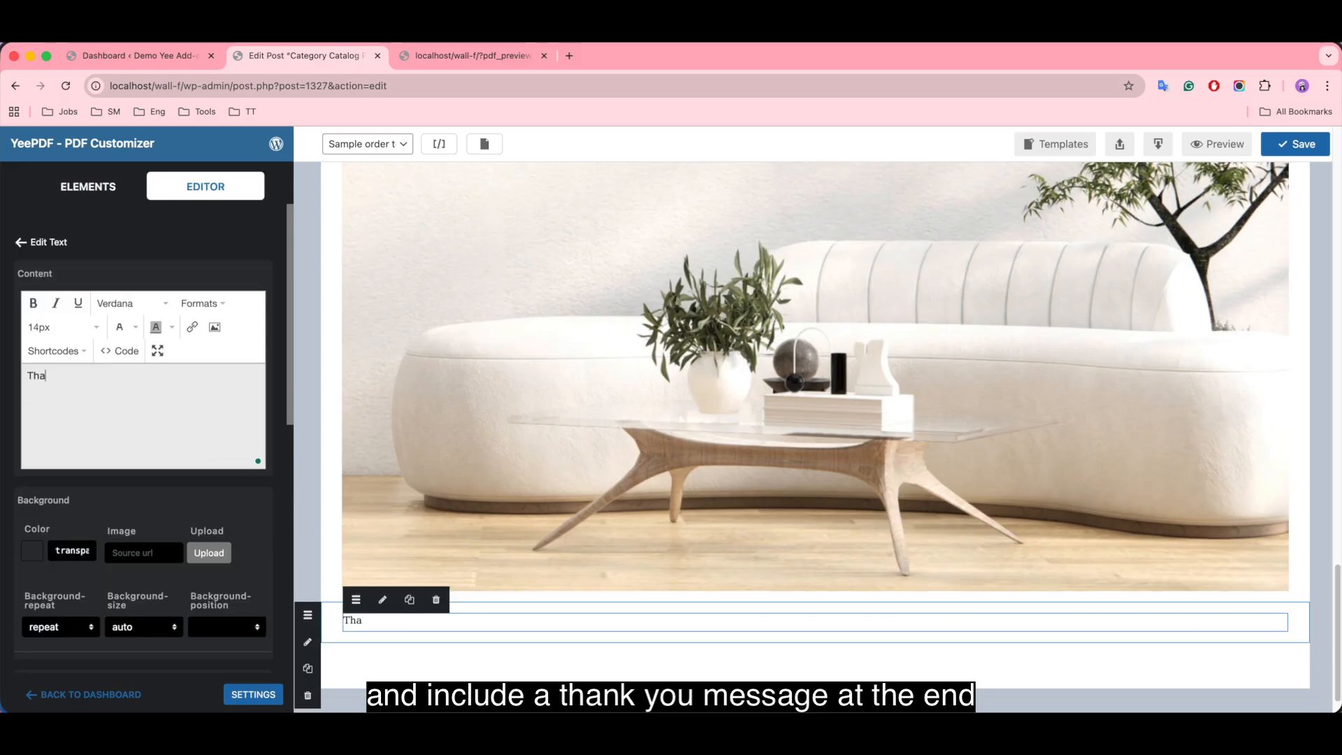
type("nk You")
key("BackSpace")
key("BackSpace")
type("ou")
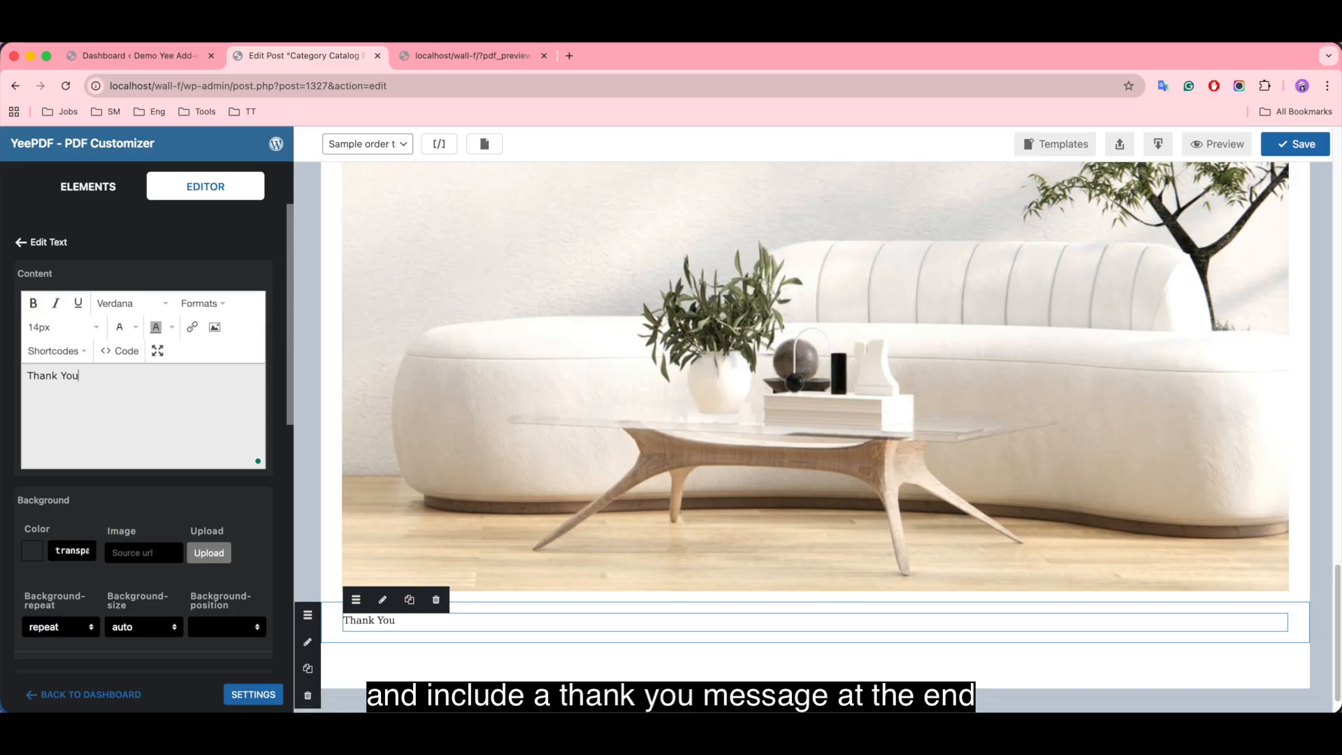
Set the "Thank You" text to 30px bold and center it.
left_click_drag(87, 376, 11, 374)
left_click(41, 326)
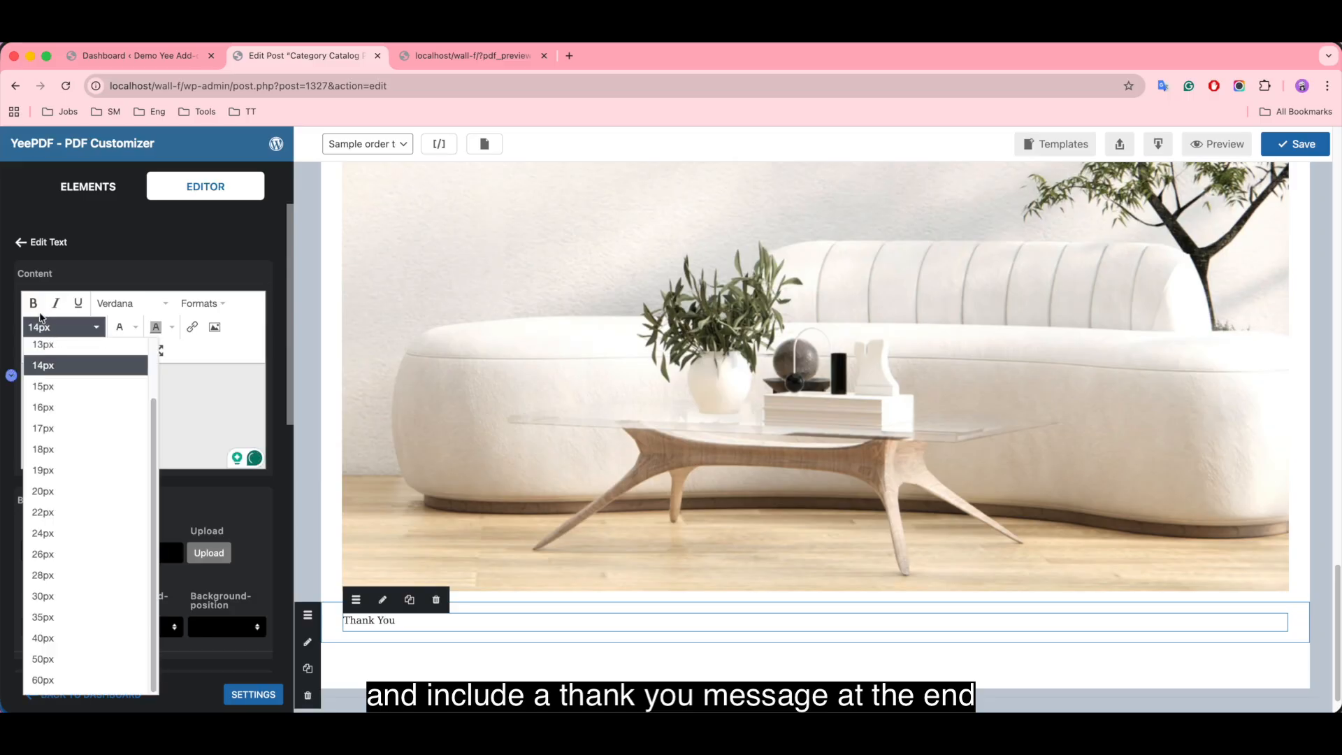
left_click(56, 598)
left_click(33, 303)
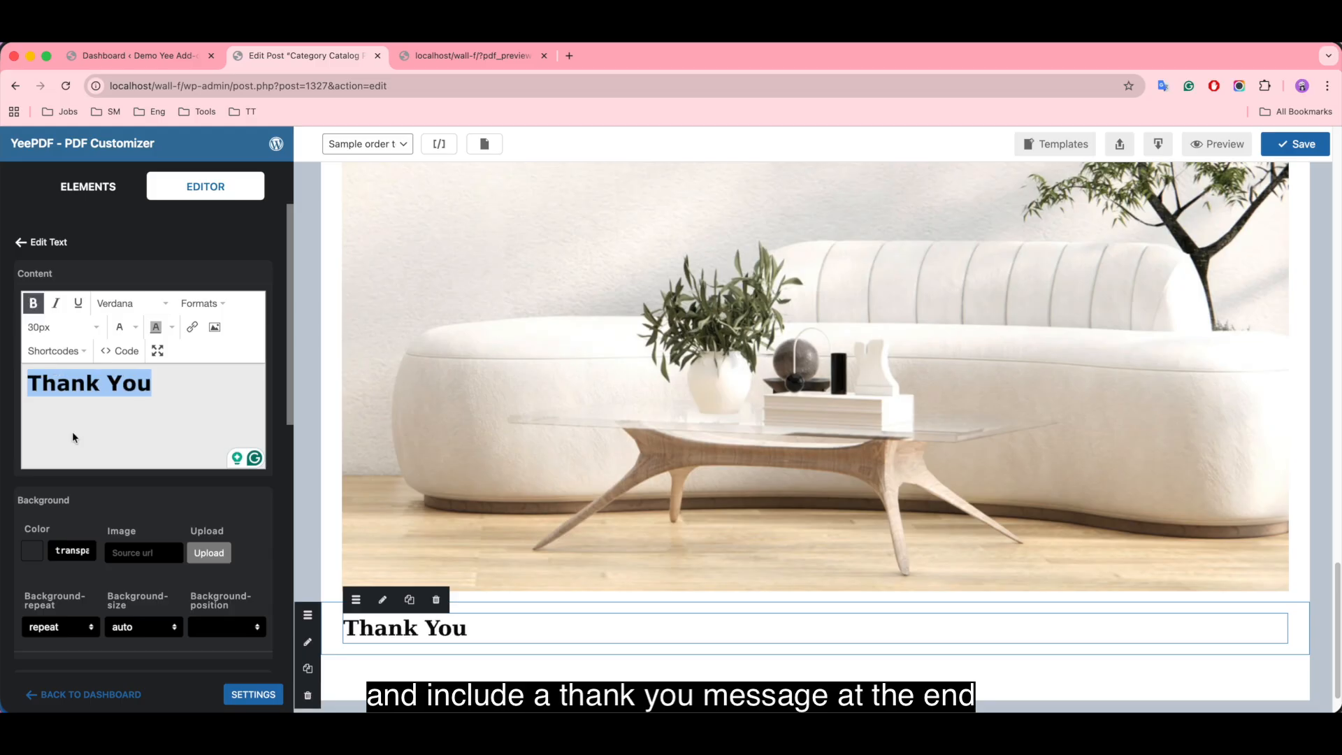
scroll(119, 581, "down", 3)
left_click(142, 500)
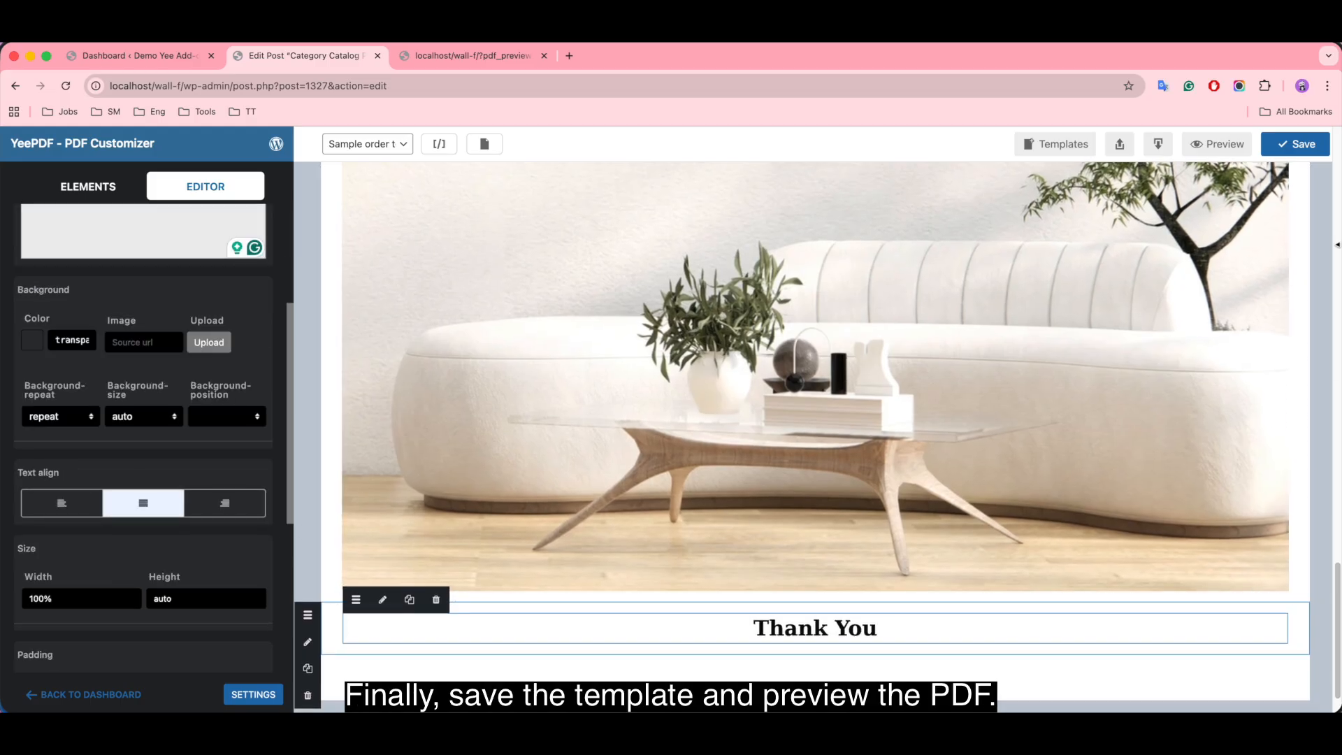
Save the template, open a new PDF preview of it and close the old preview tab.
left_click(1301, 145)
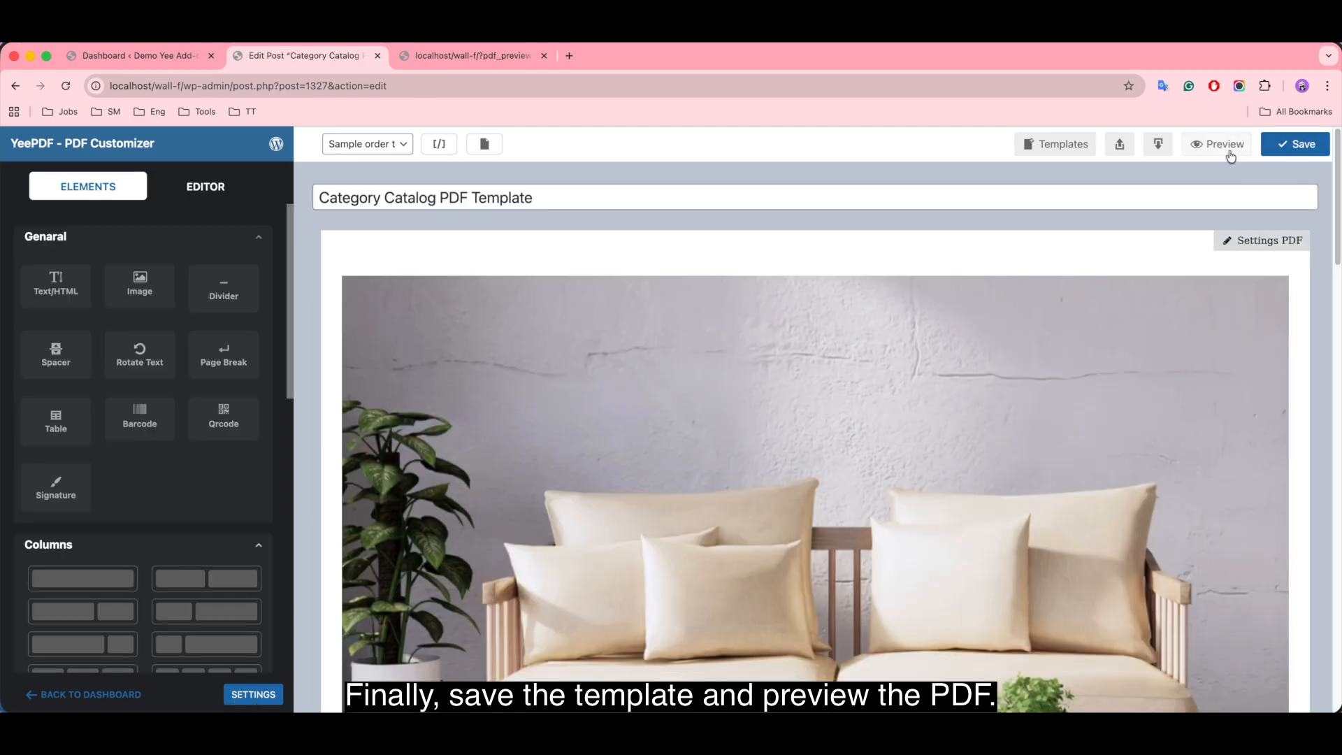
left_click(1217, 150)
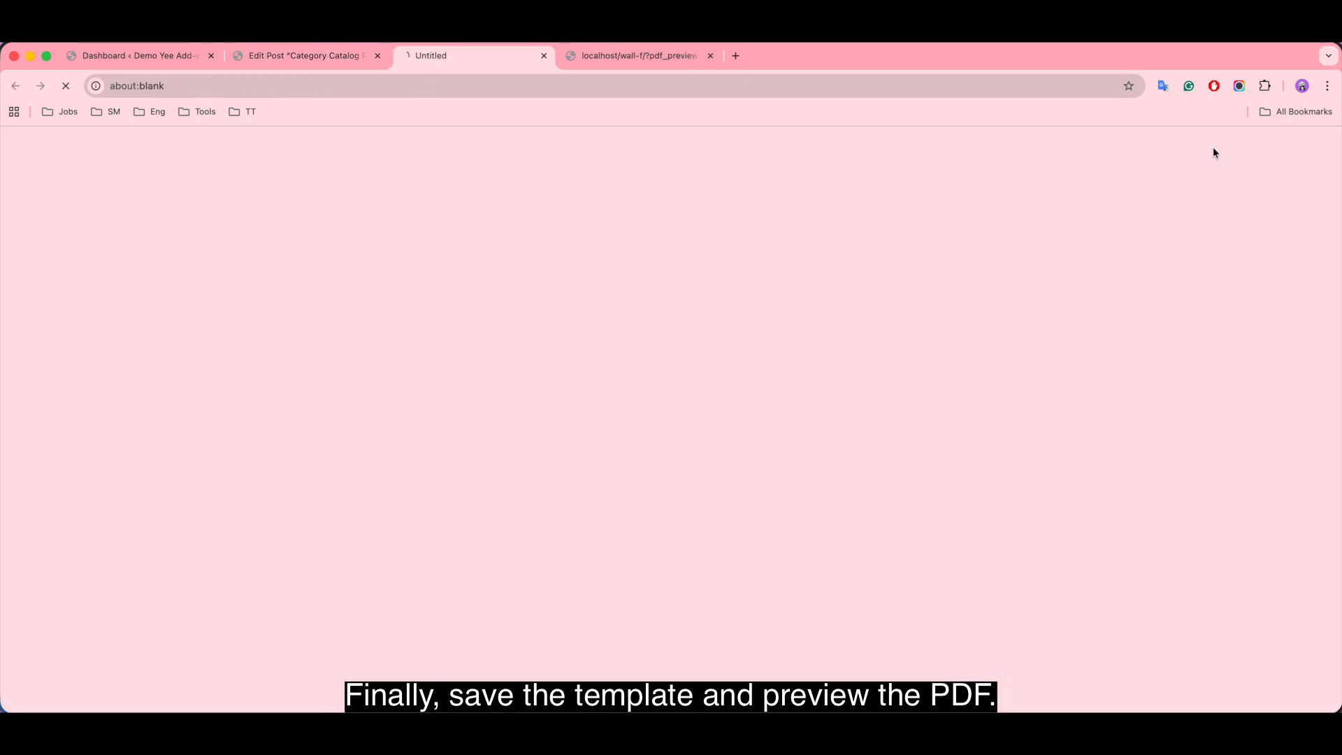
left_click(710, 56)
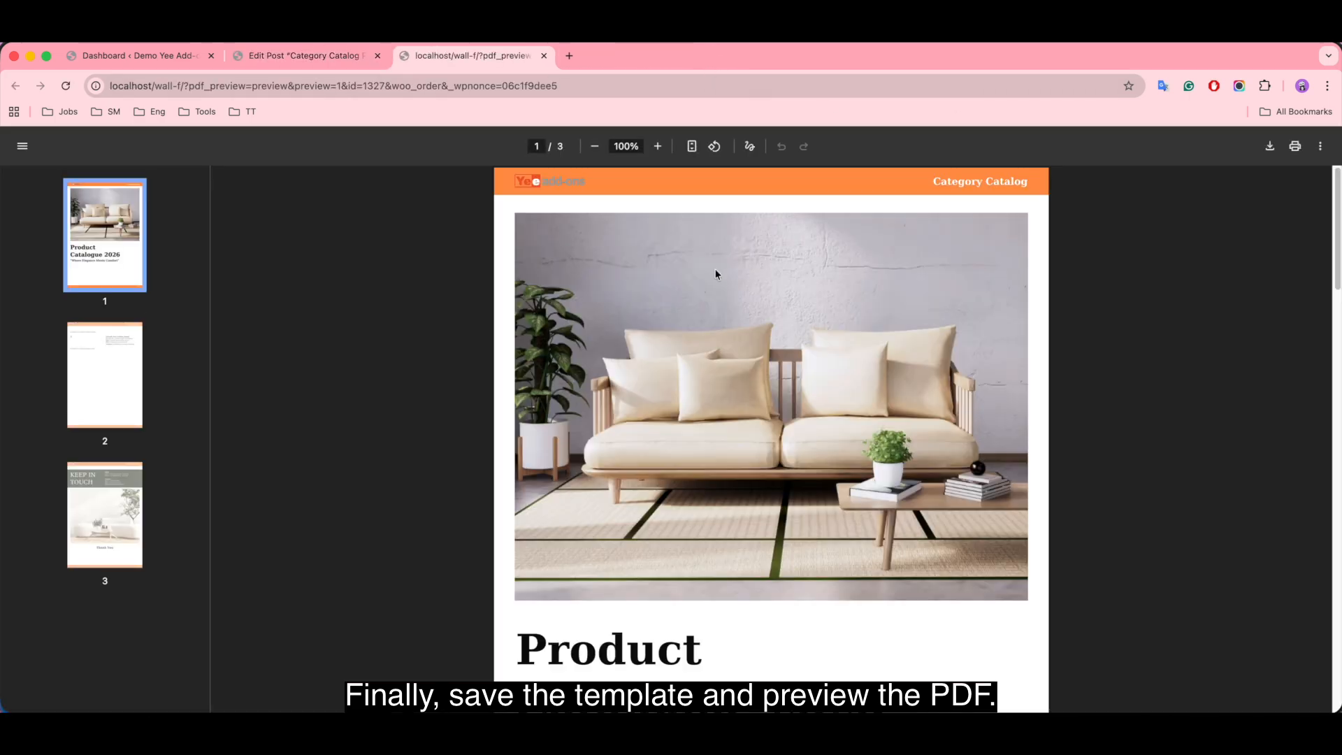
scroll(984, 397, "down", 3)
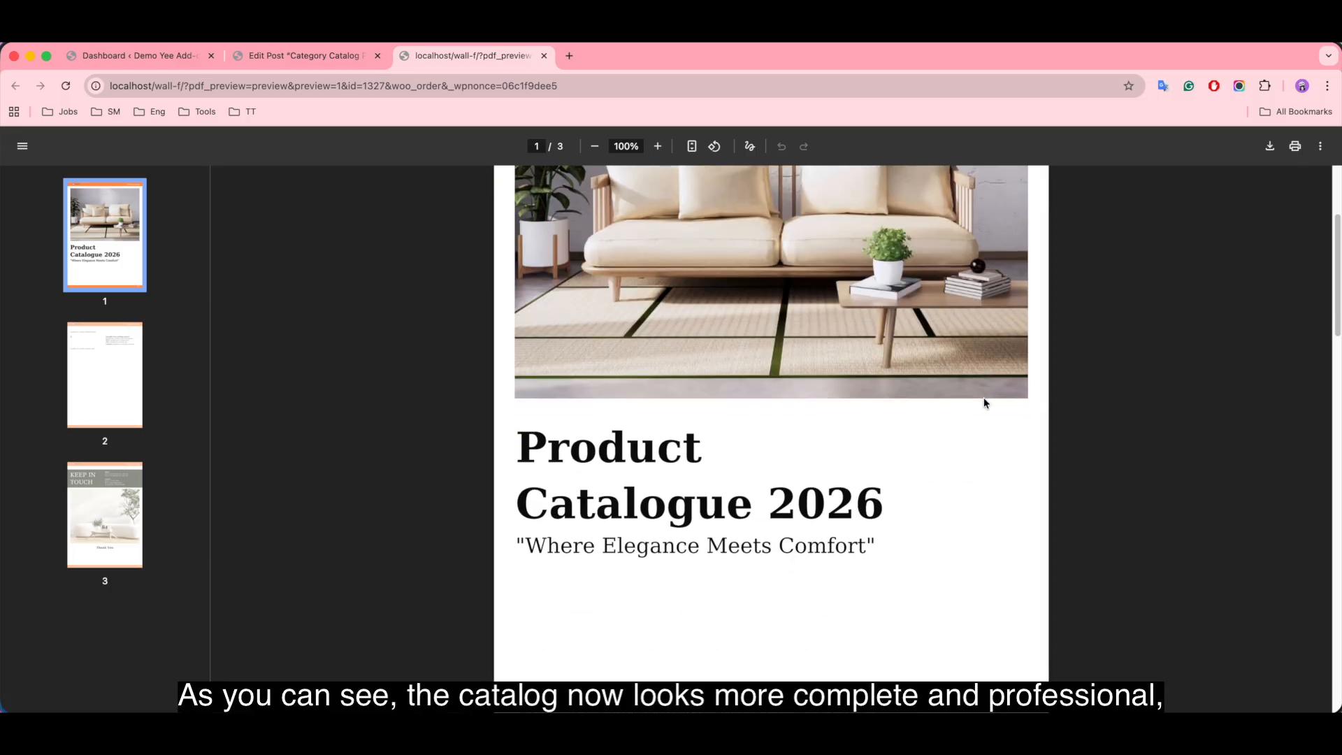
Look through the preview's cover, product and closing contact pages, then close the preview tab.
scroll(984, 402, "down", 3)
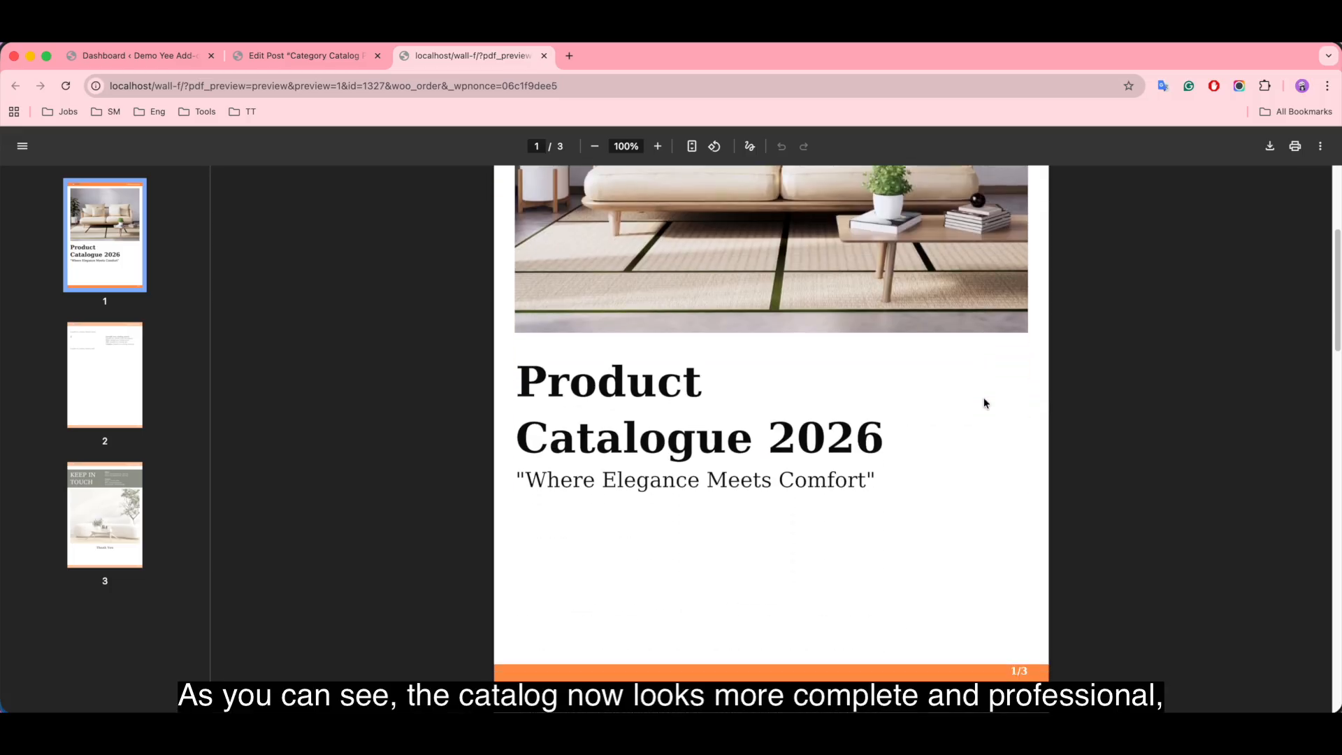
scroll(984, 403, "down", 2)
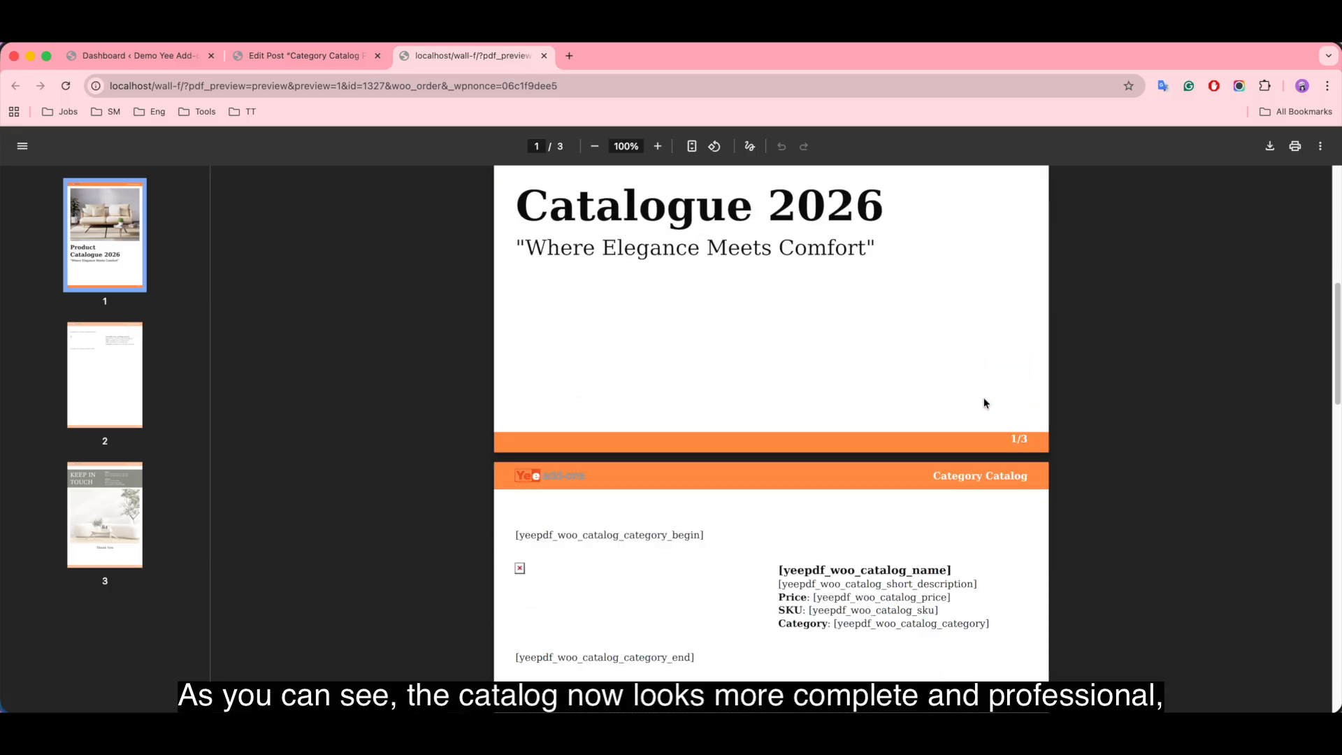
scroll(984, 403, "down", 1)
scroll(984, 403, "down", 13)
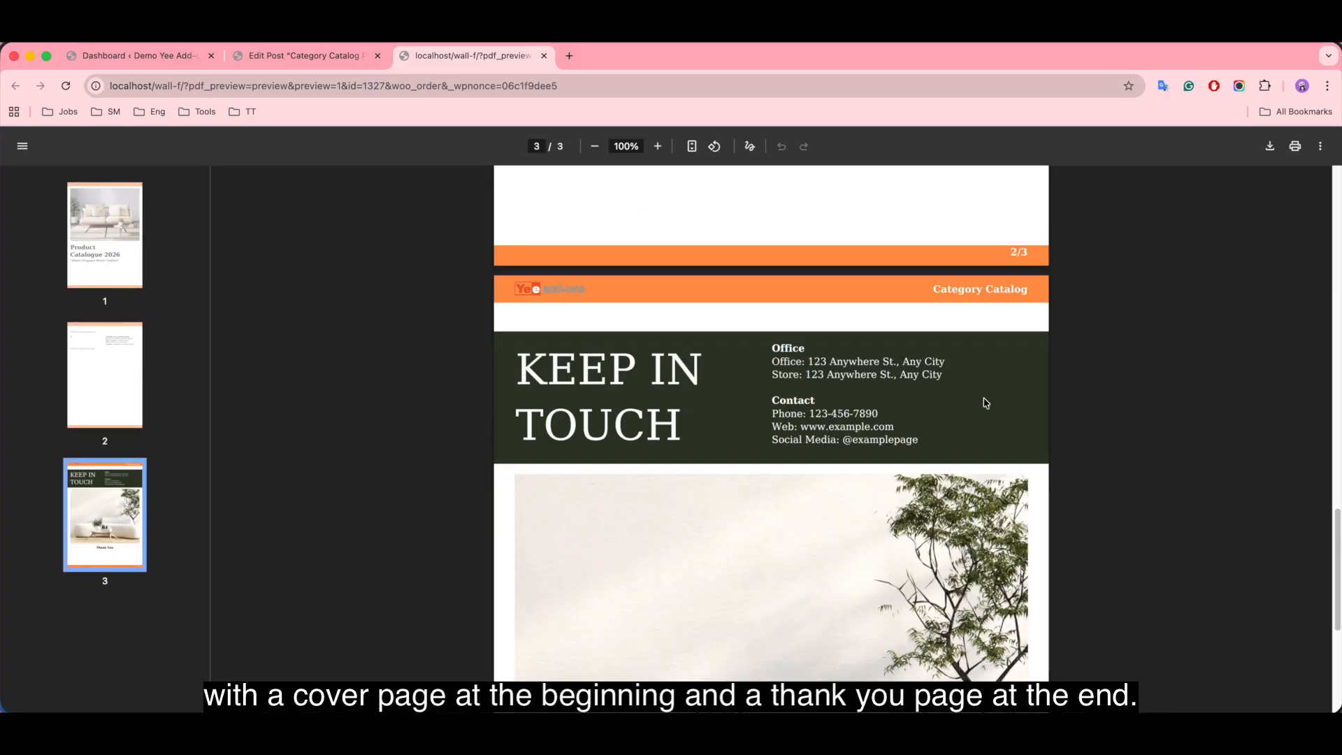
scroll(983, 397, "down", 5)
scroll(984, 397, "up", 11)
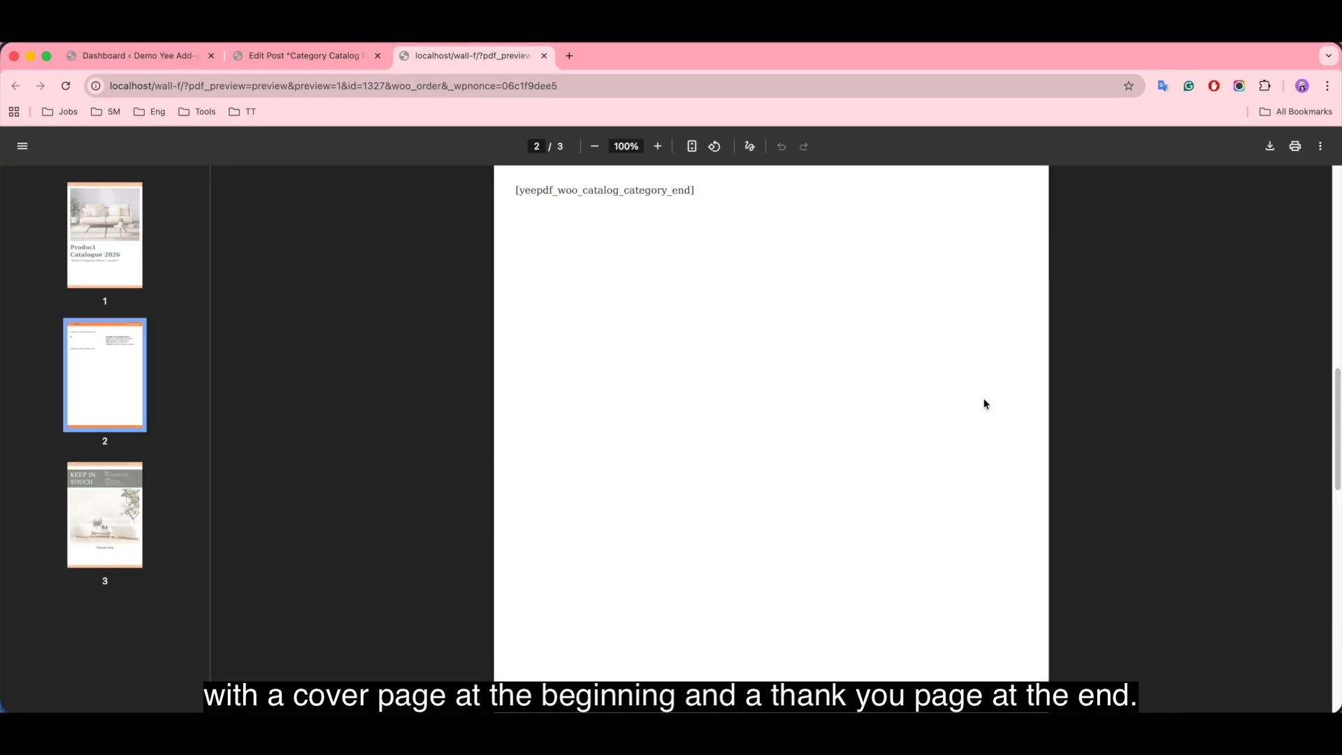
scroll(984, 404, "up", 10)
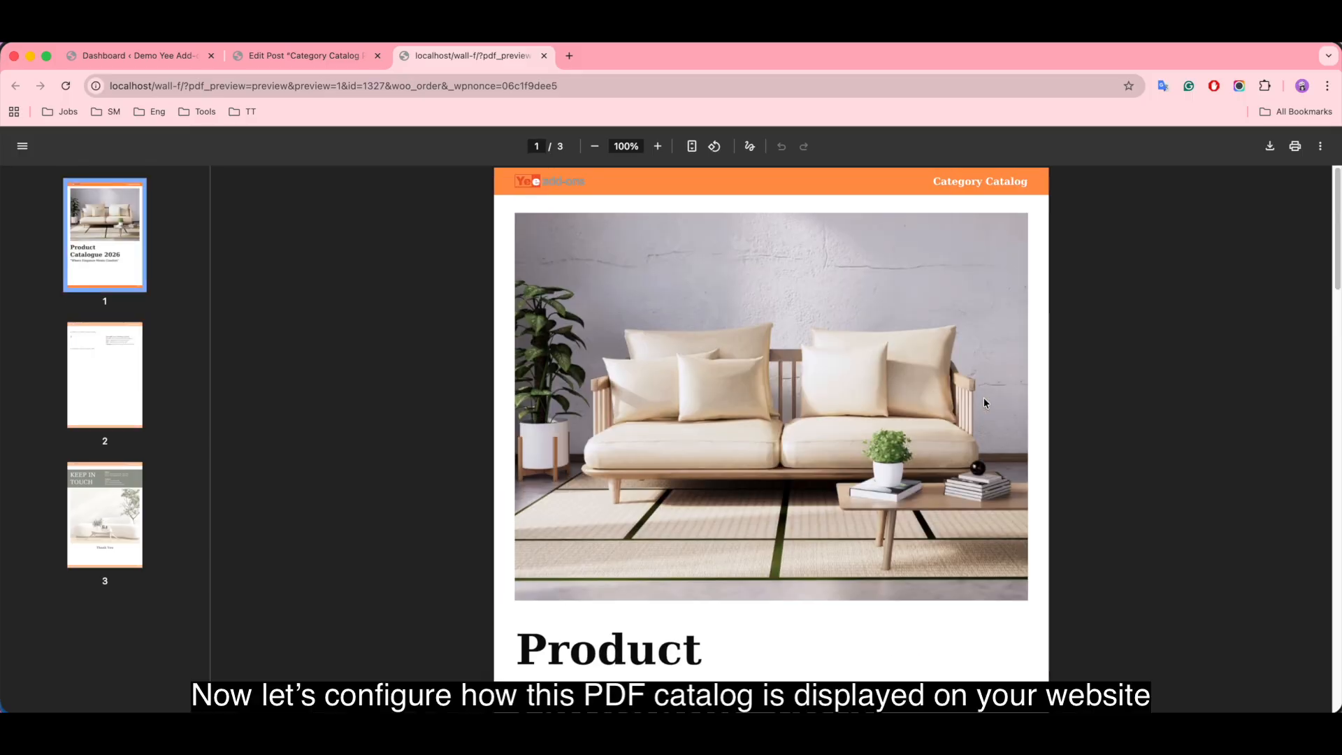
left_click(544, 55)
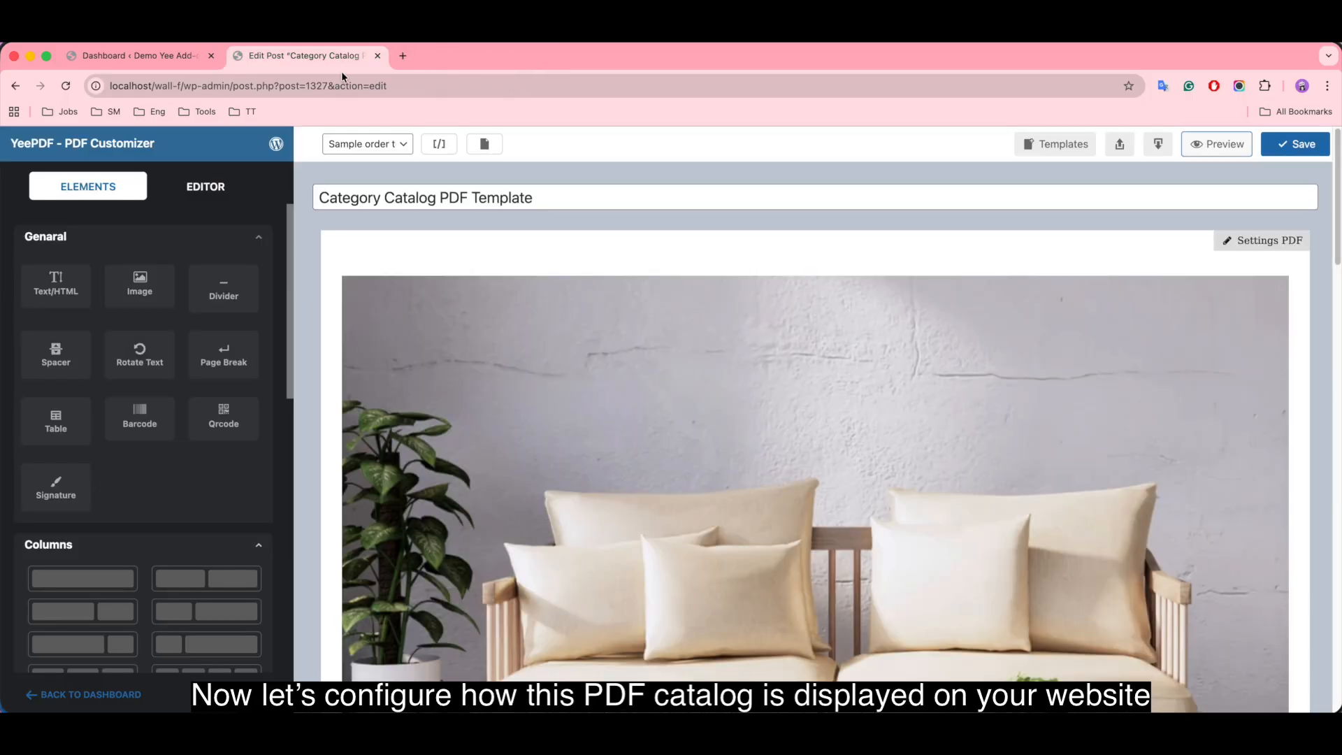
Open the WordPress admin in a new tab and open the Product Catalog Design Template's Download Catalog entry in WooCommerce's PDF settings for editing.
right_click(277, 153)
left_click(296, 146)
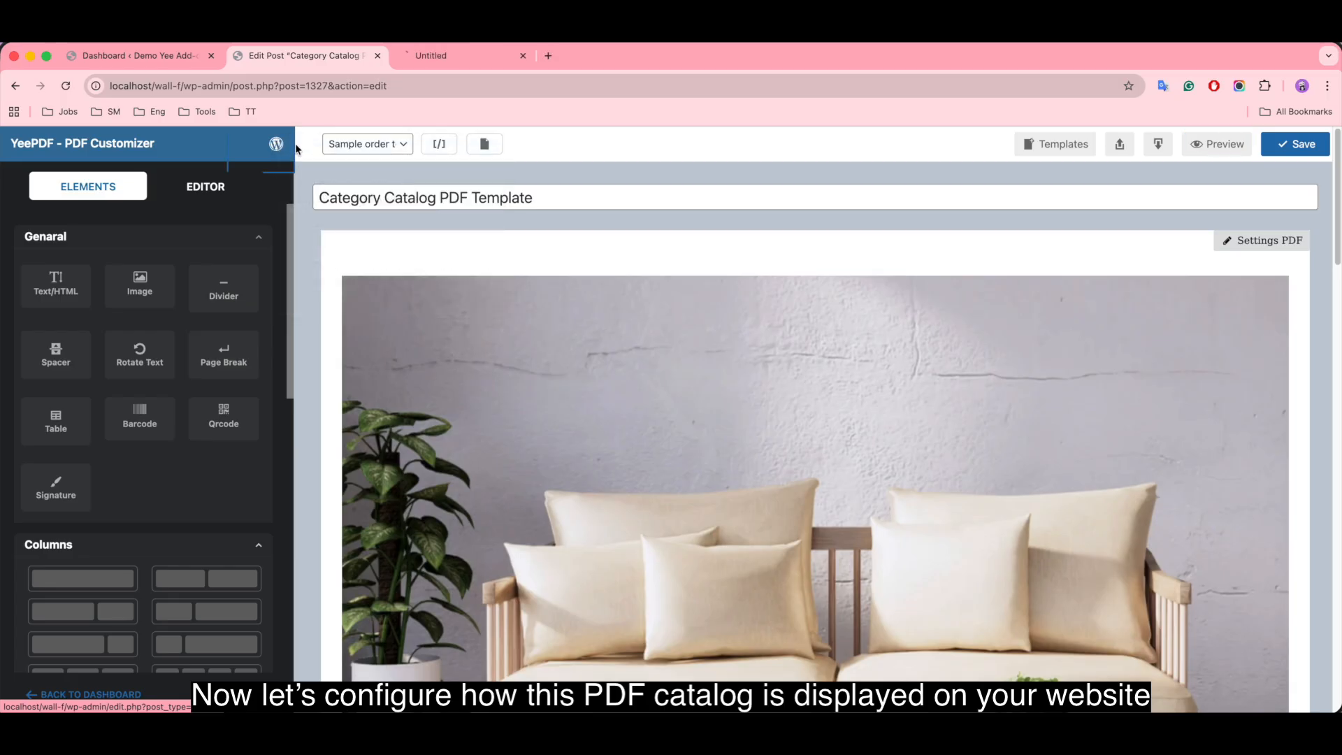
left_click(468, 56)
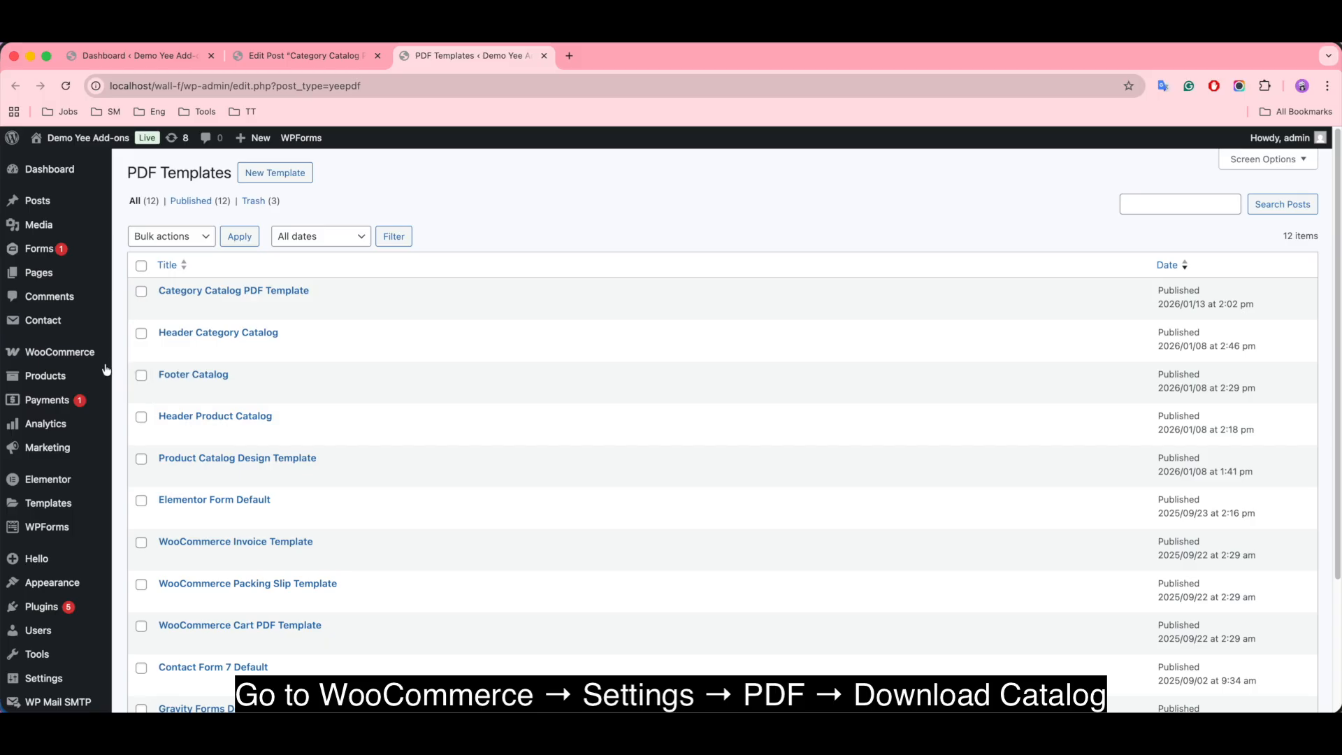
mouse_move(73, 355)
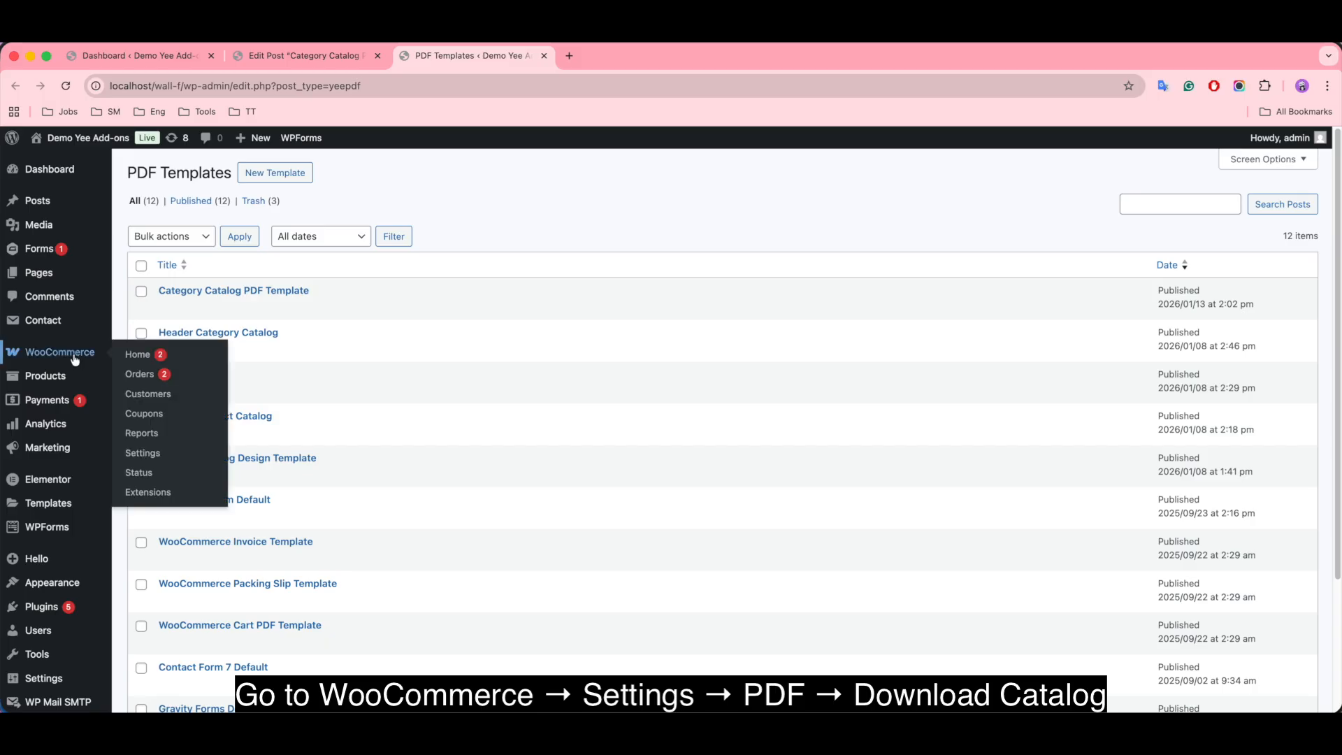
left_click(144, 454)
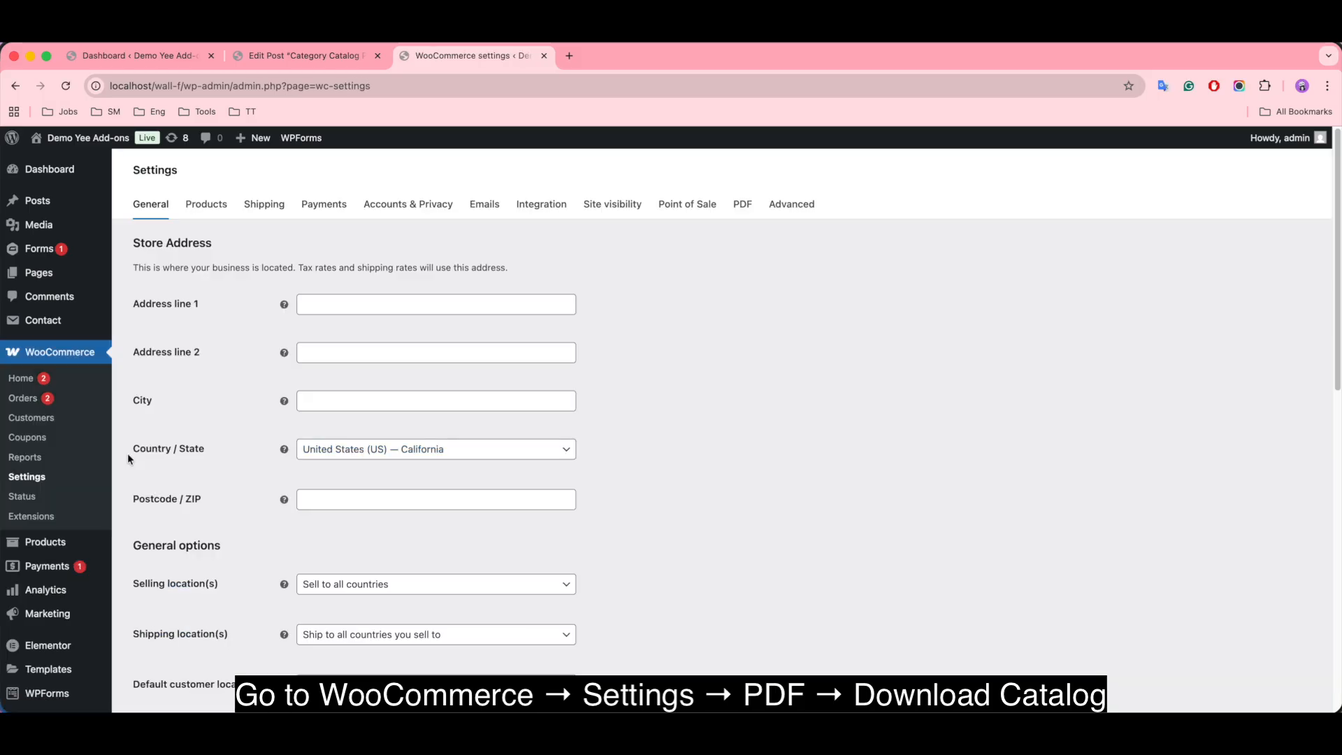
left_click(739, 205)
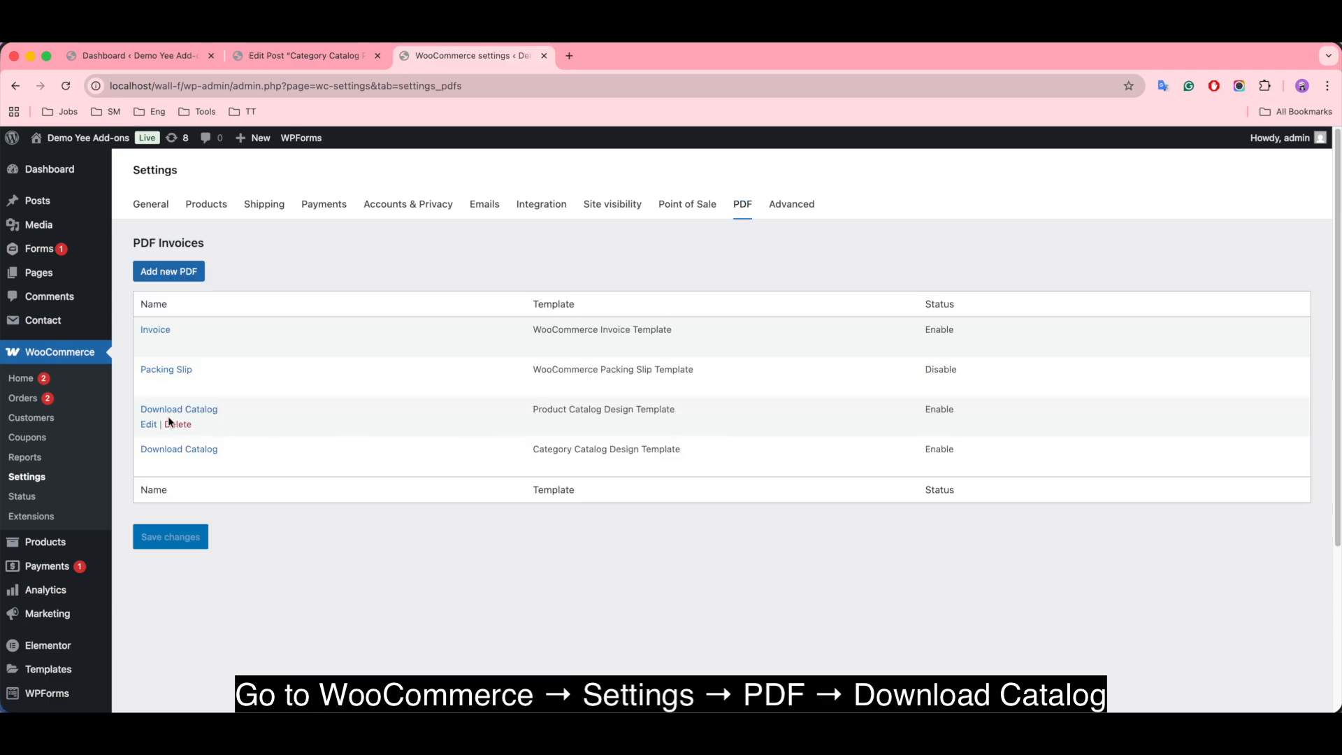
left_click(148, 424)
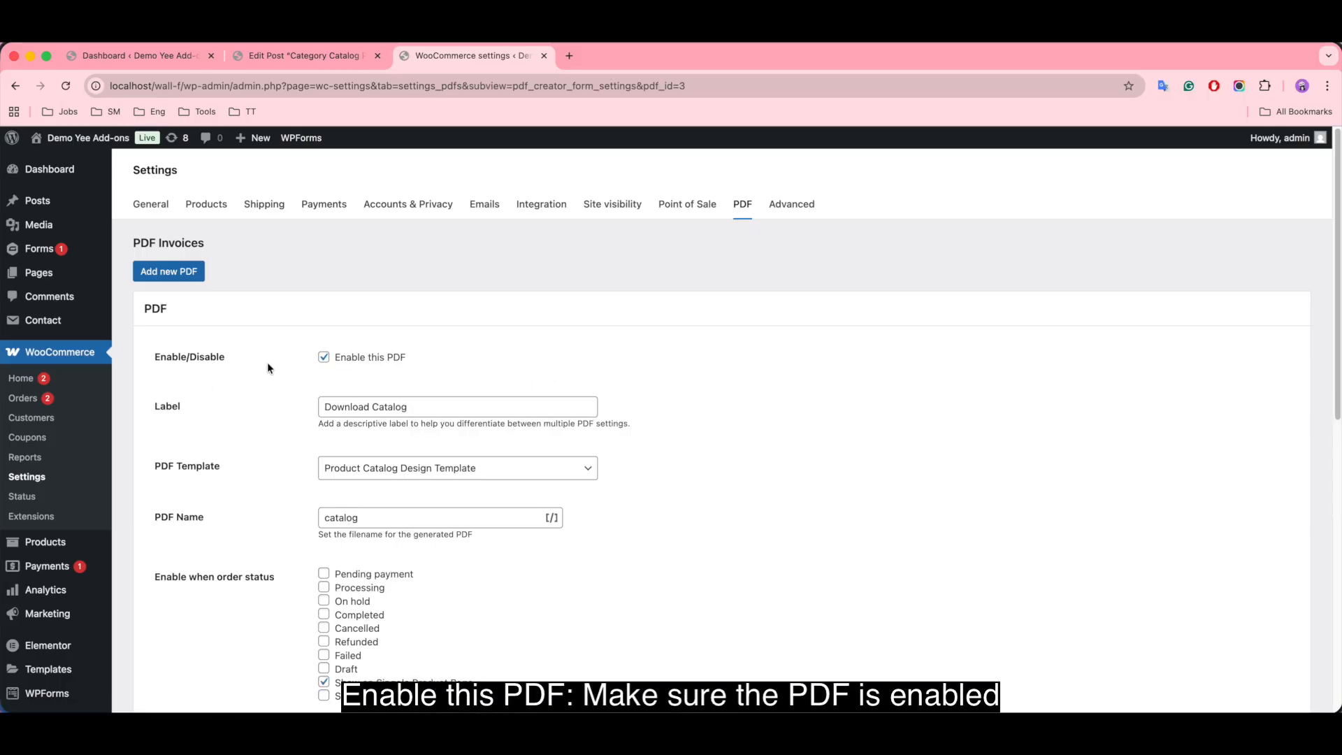
Keep the Download Catalog PDF enabled and assign Category Catalog PDF Template as its PDF template.
left_click(325, 360)
left_click(462, 410)
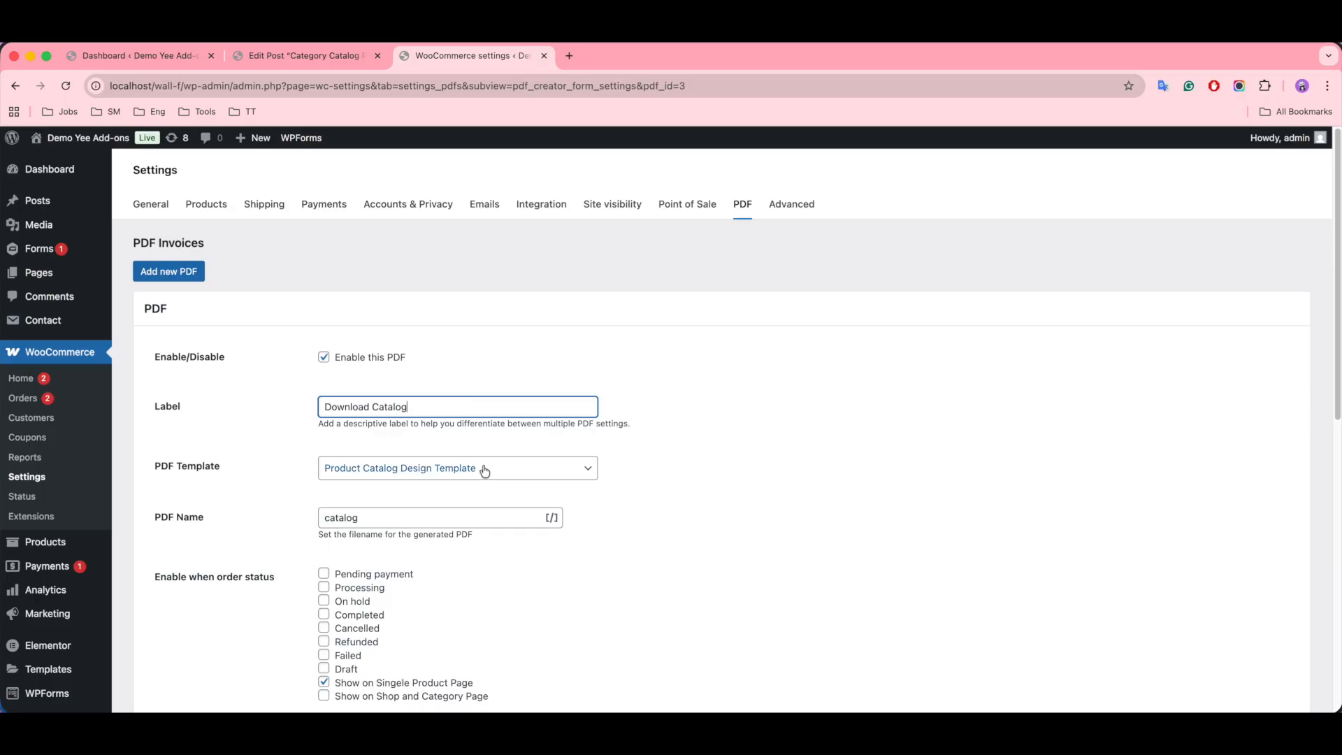
left_click(510, 473)
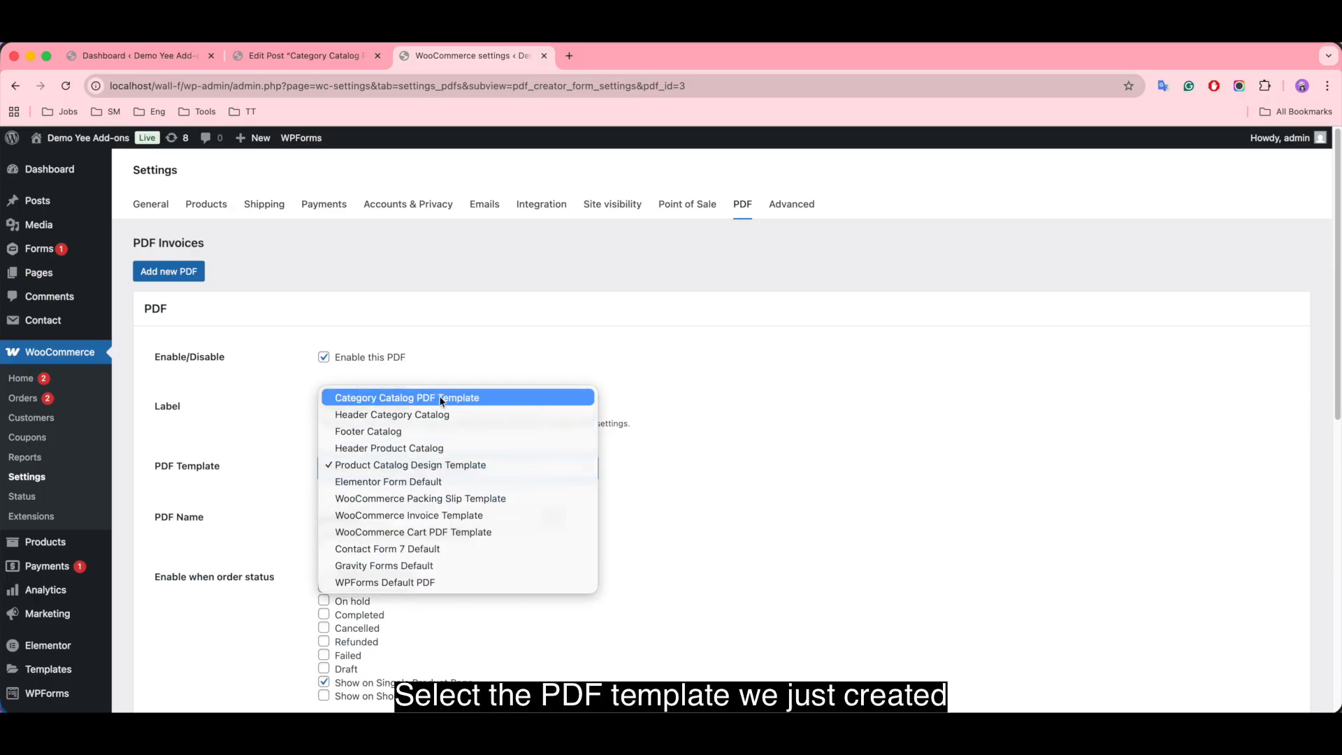
left_click(488, 397)
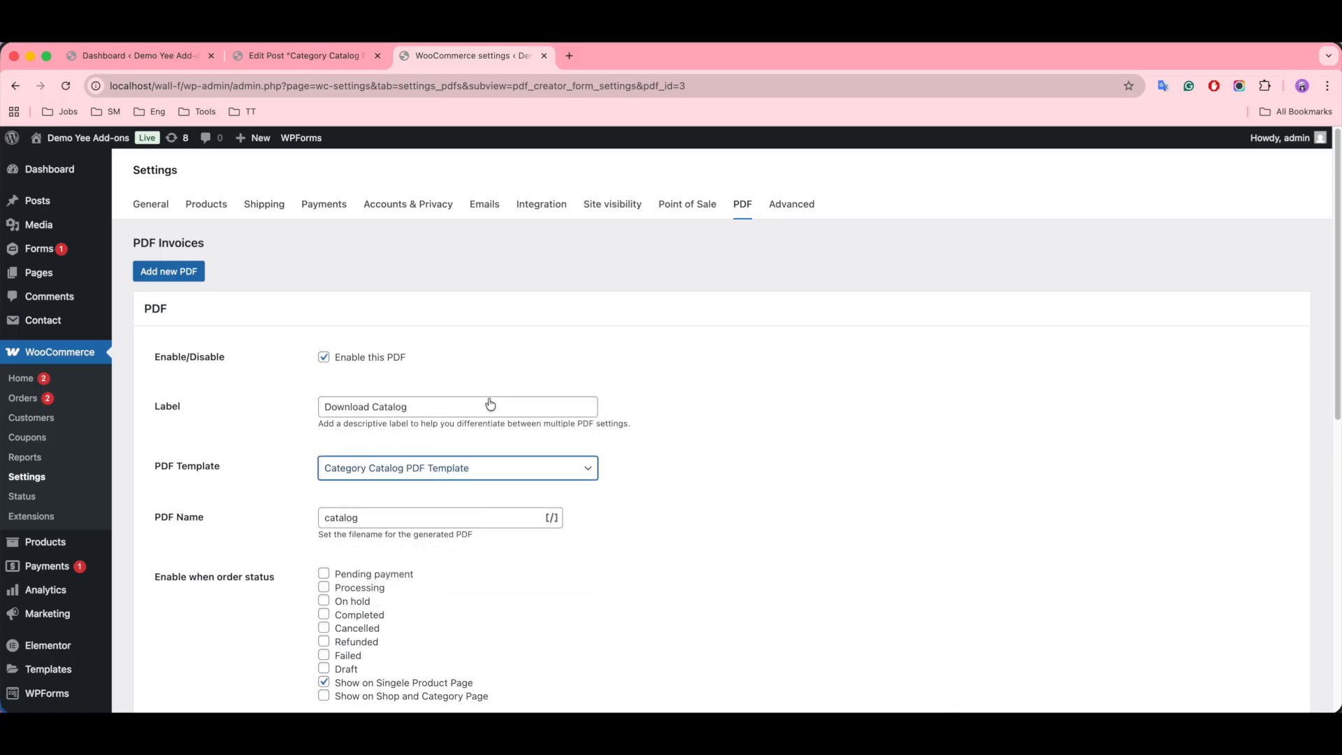
Set the generated file's PDF name to catalog_category.
scroll(602, 490, "down", 3)
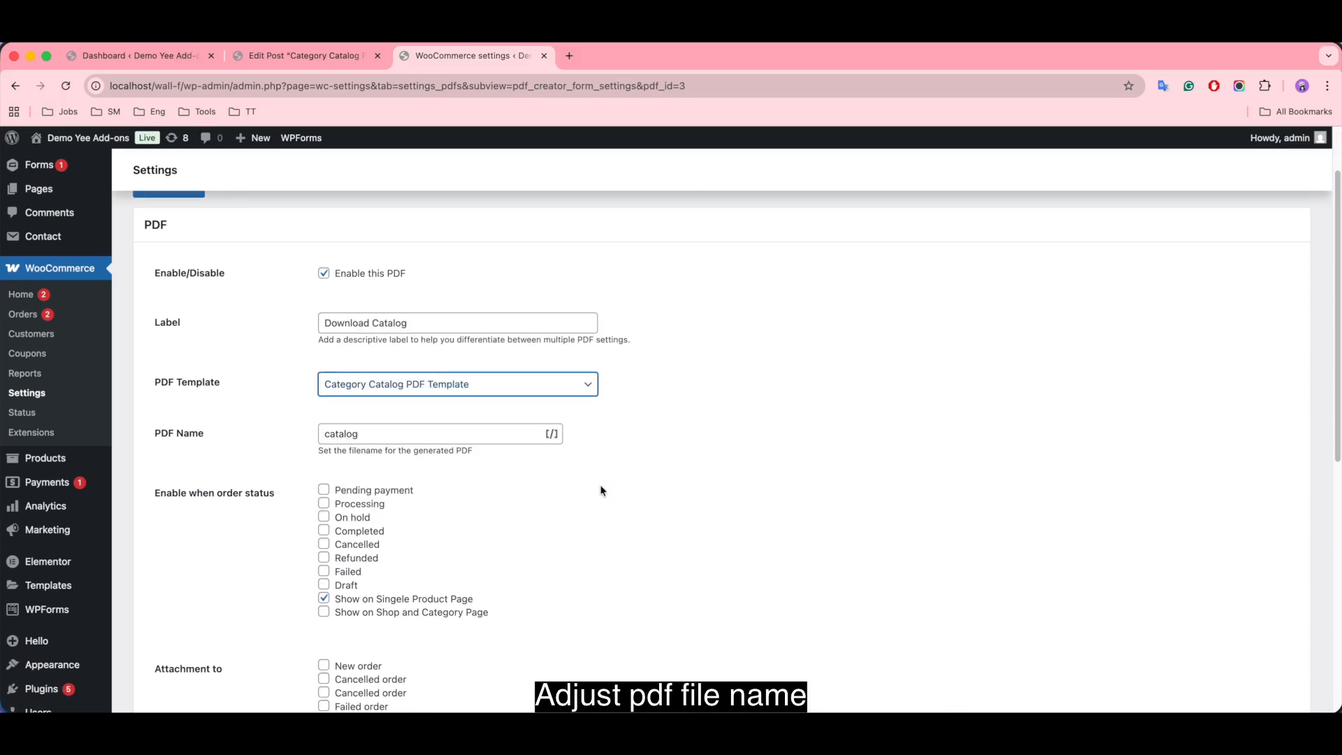
left_click(382, 397)
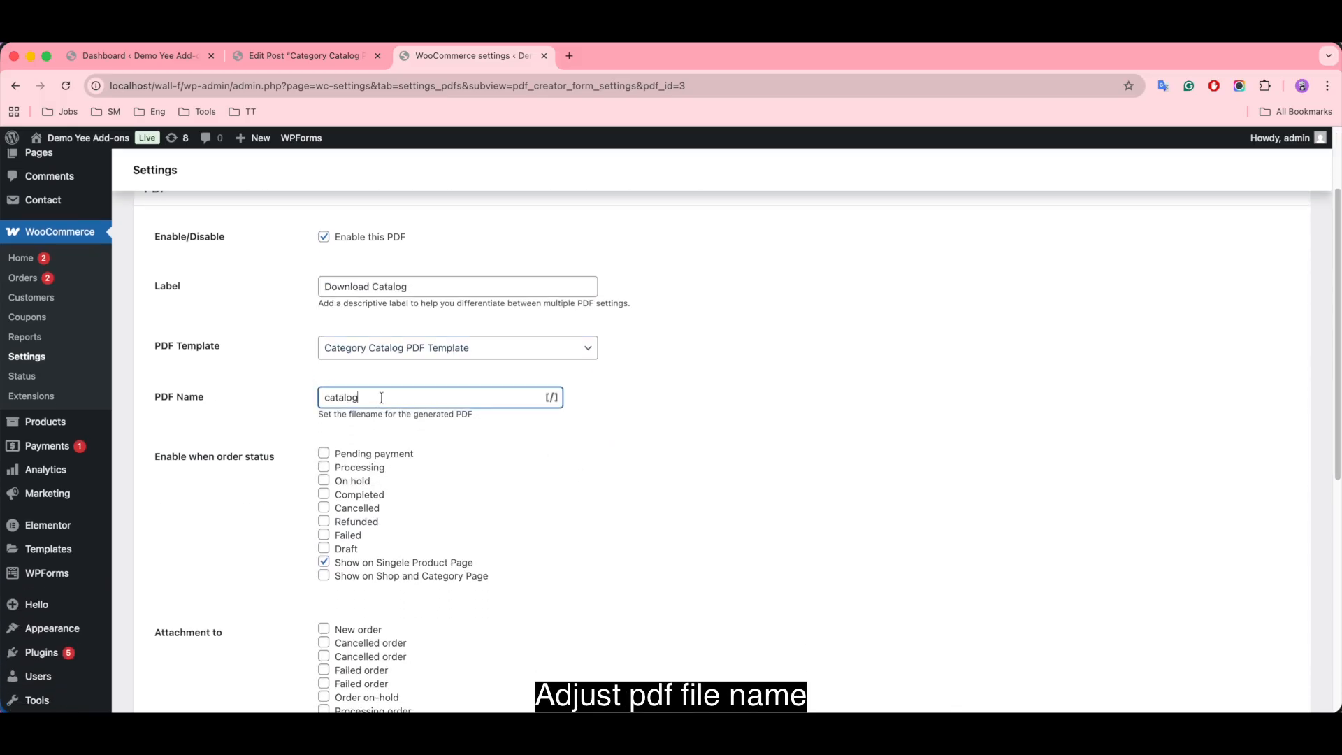
type("_category")
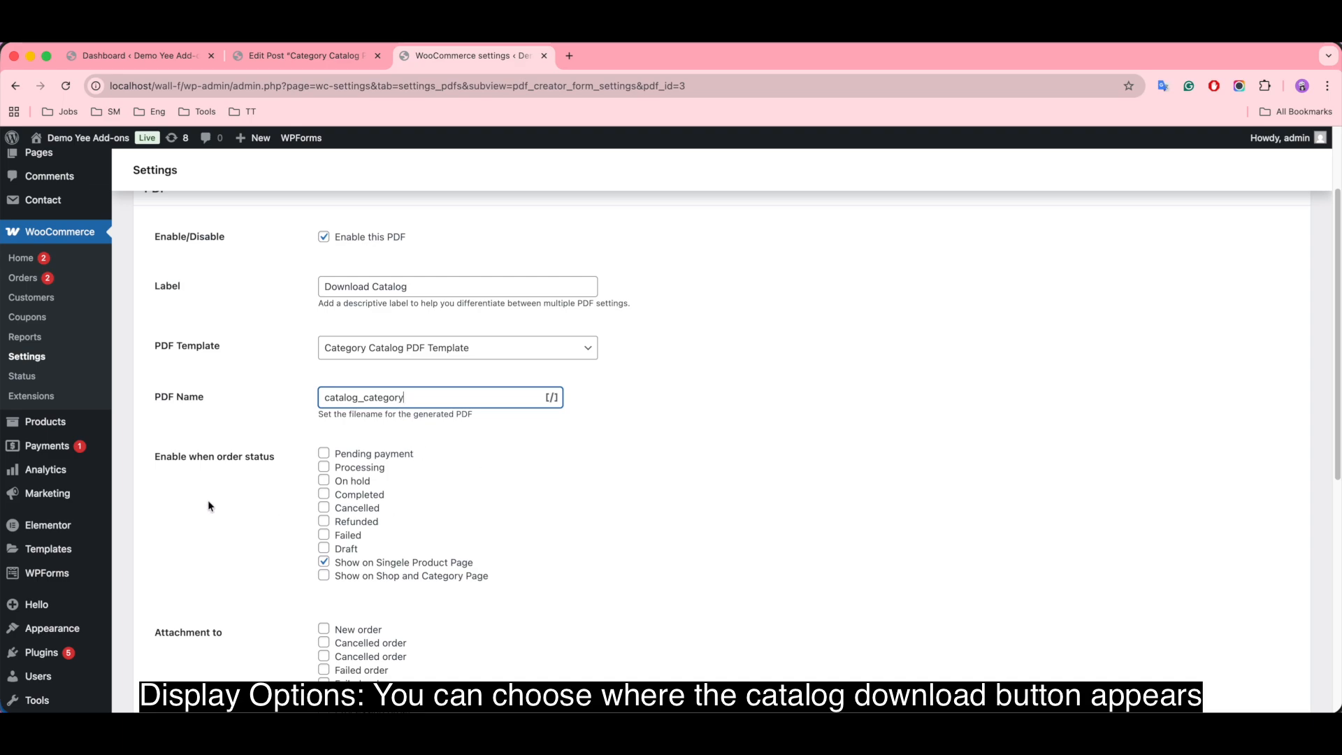
Disable Show on Singele Product Page, enable Show on Shop and Category Page, and save the PDF settings.
left_click(324, 562)
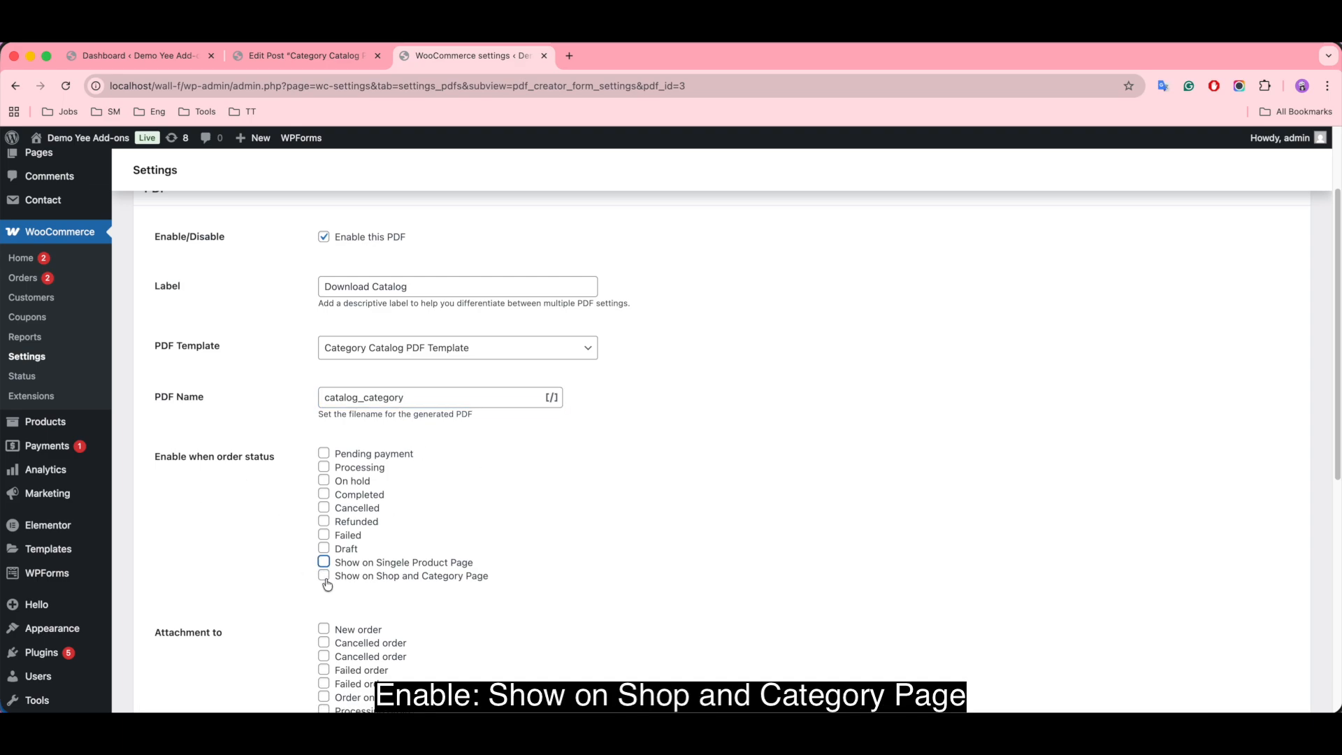
left_click(324, 576)
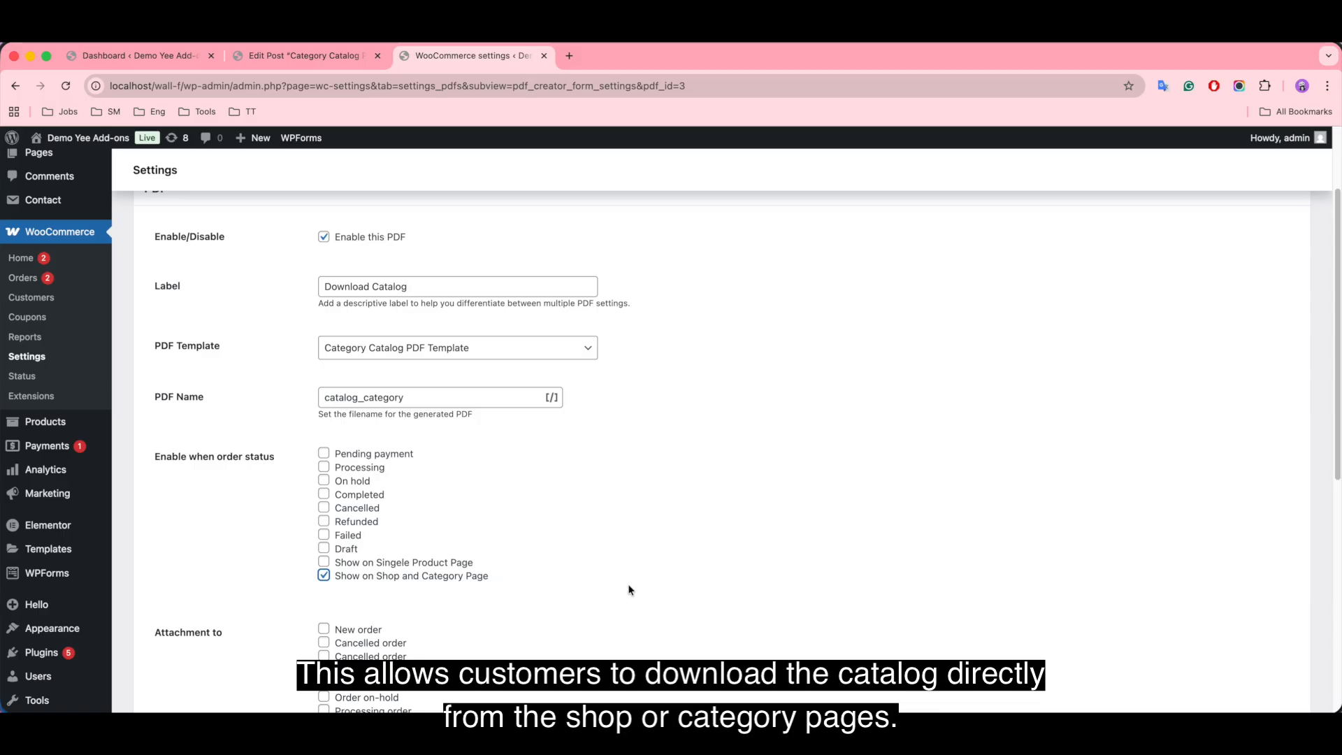
scroll(628, 589, "down", 5)
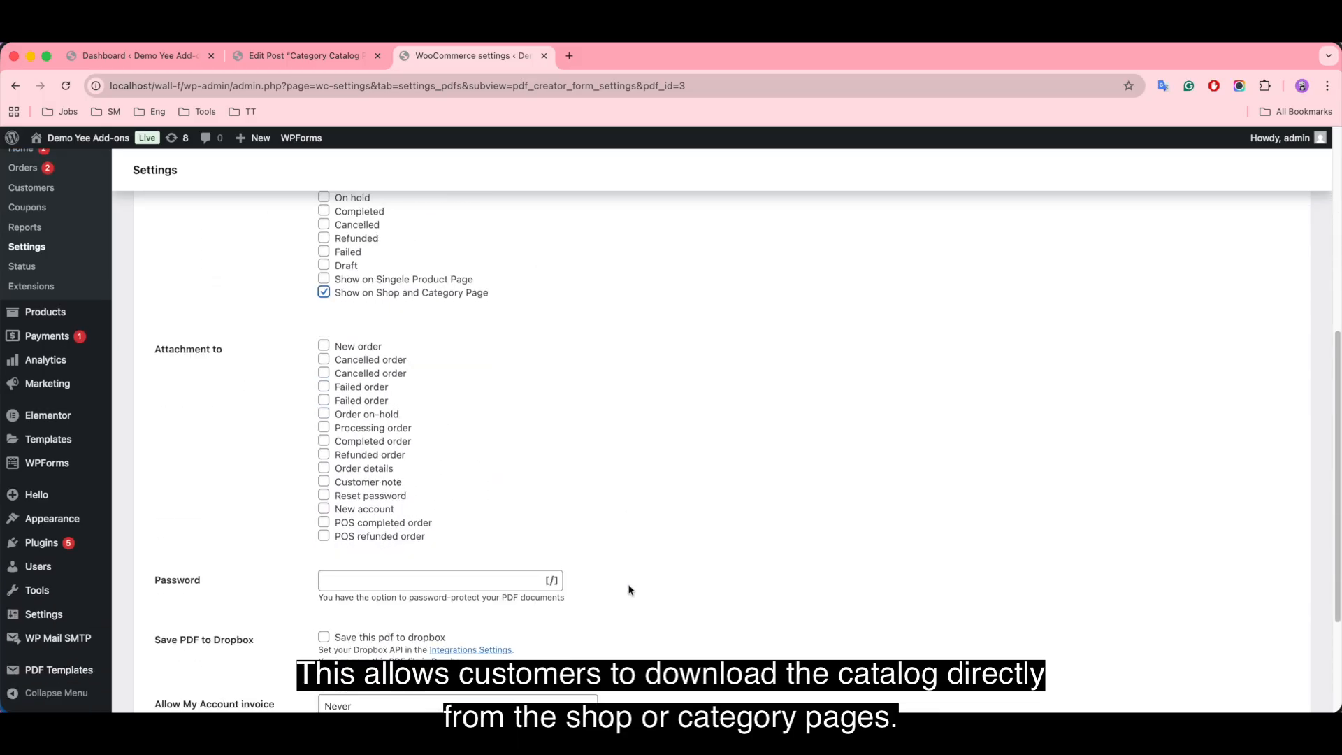
scroll(628, 590, "down", 1)
scroll(698, 593, "down", 3)
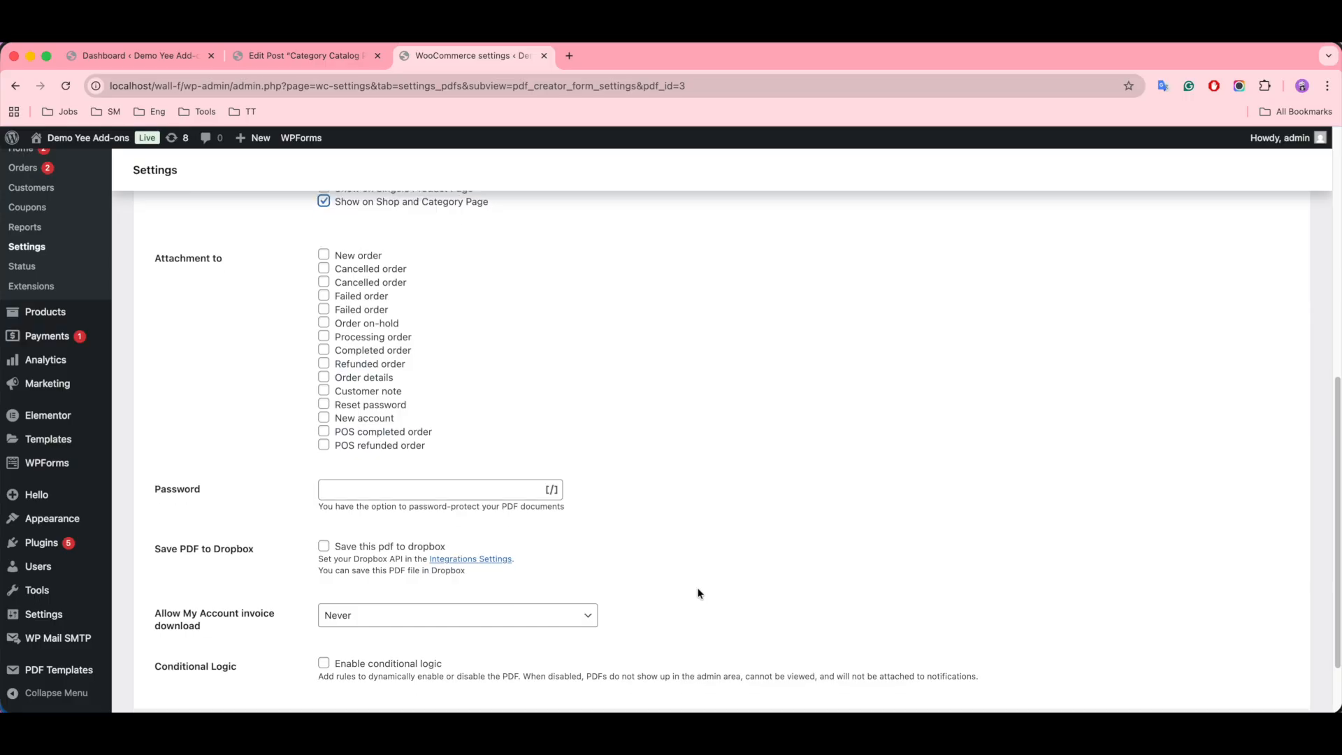
left_click(196, 660)
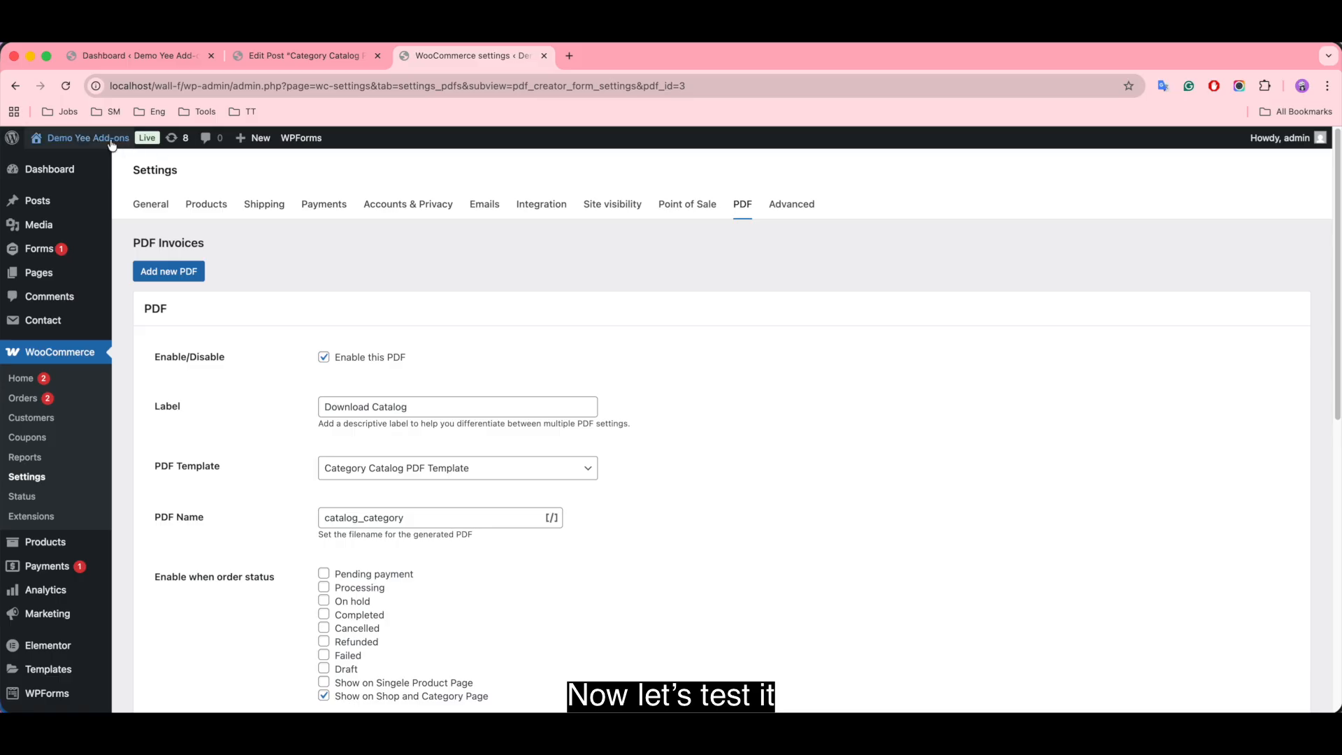
Open the store's Shop page in a new tab and generate its catalog PDF from the Download Catalog link.
mouse_move(90, 142)
right_click(61, 179)
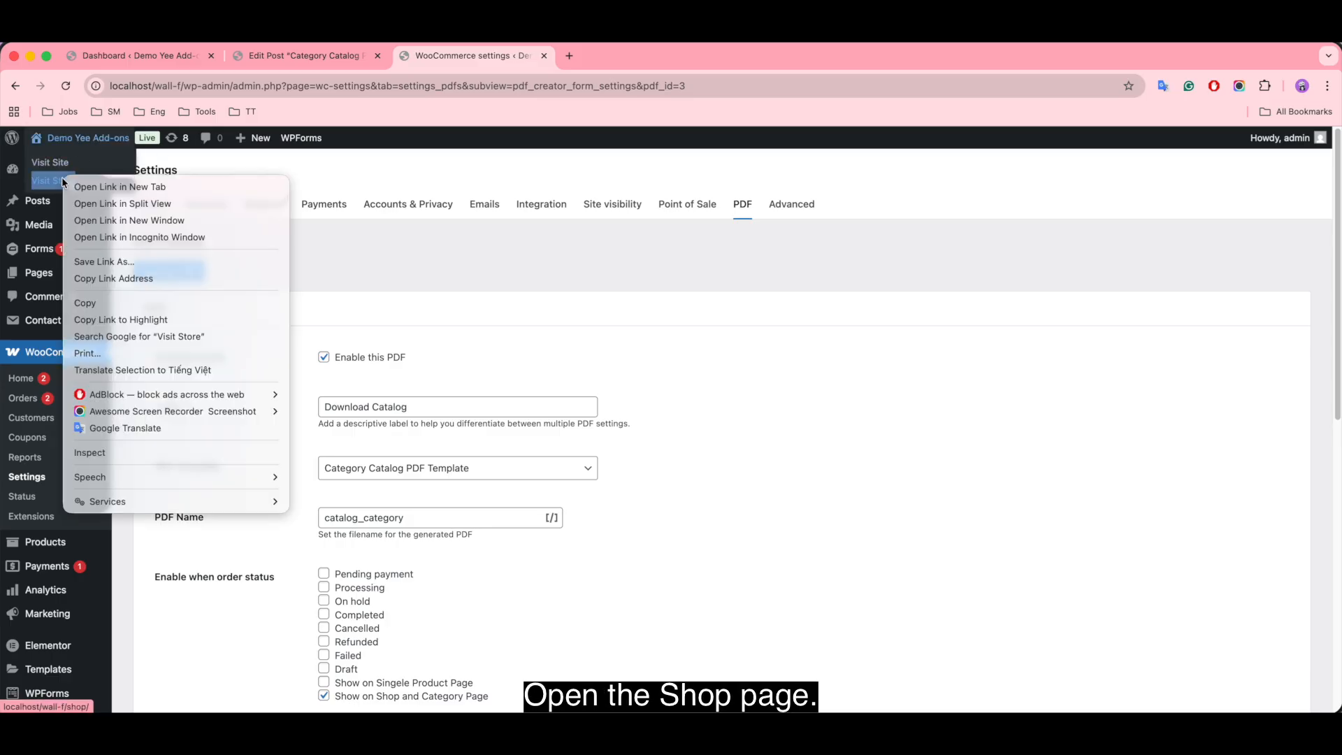
left_click(92, 187)
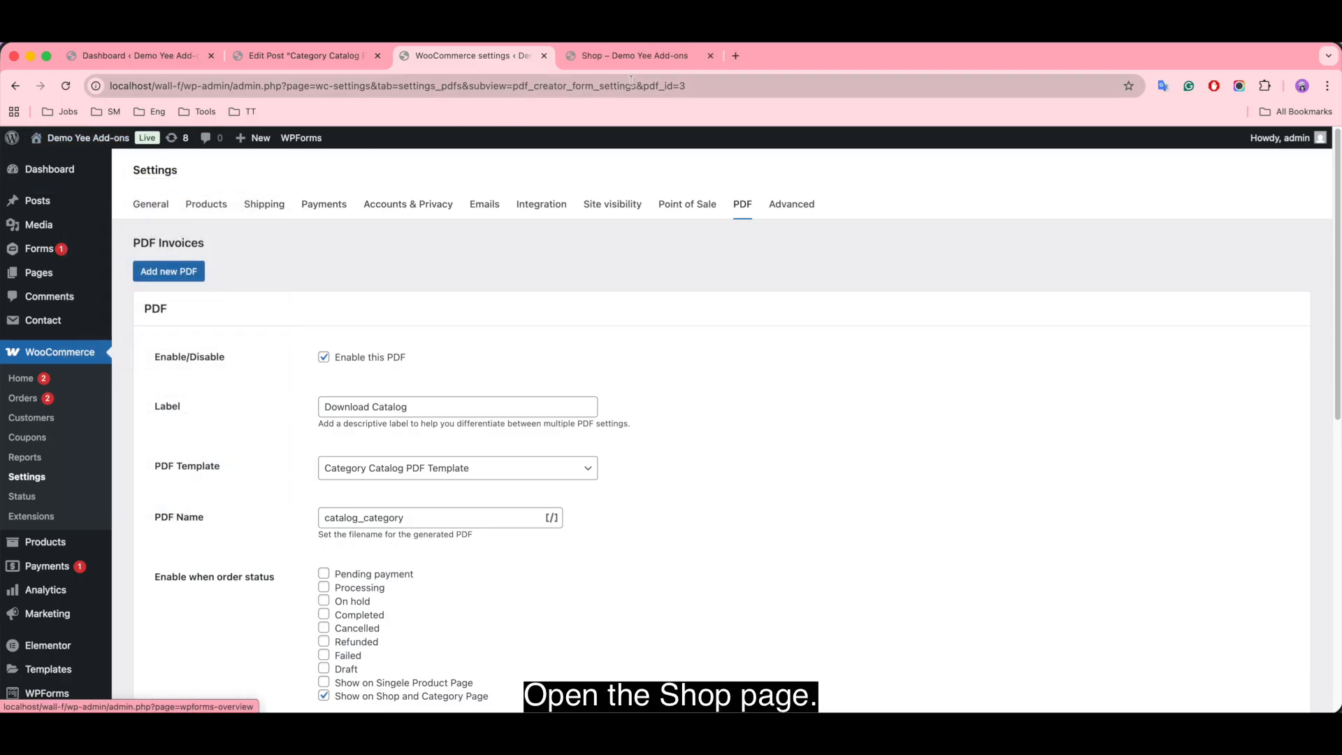
left_click(639, 57)
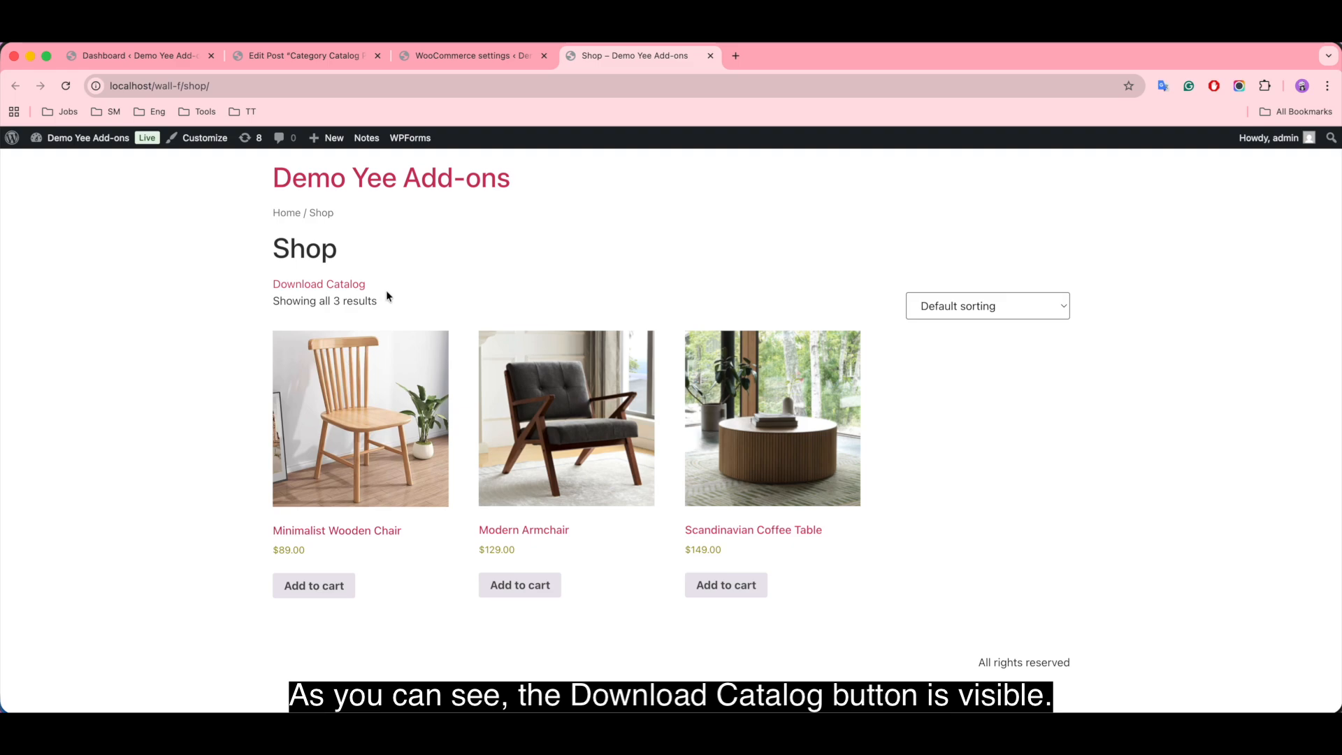
left_click(327, 286)
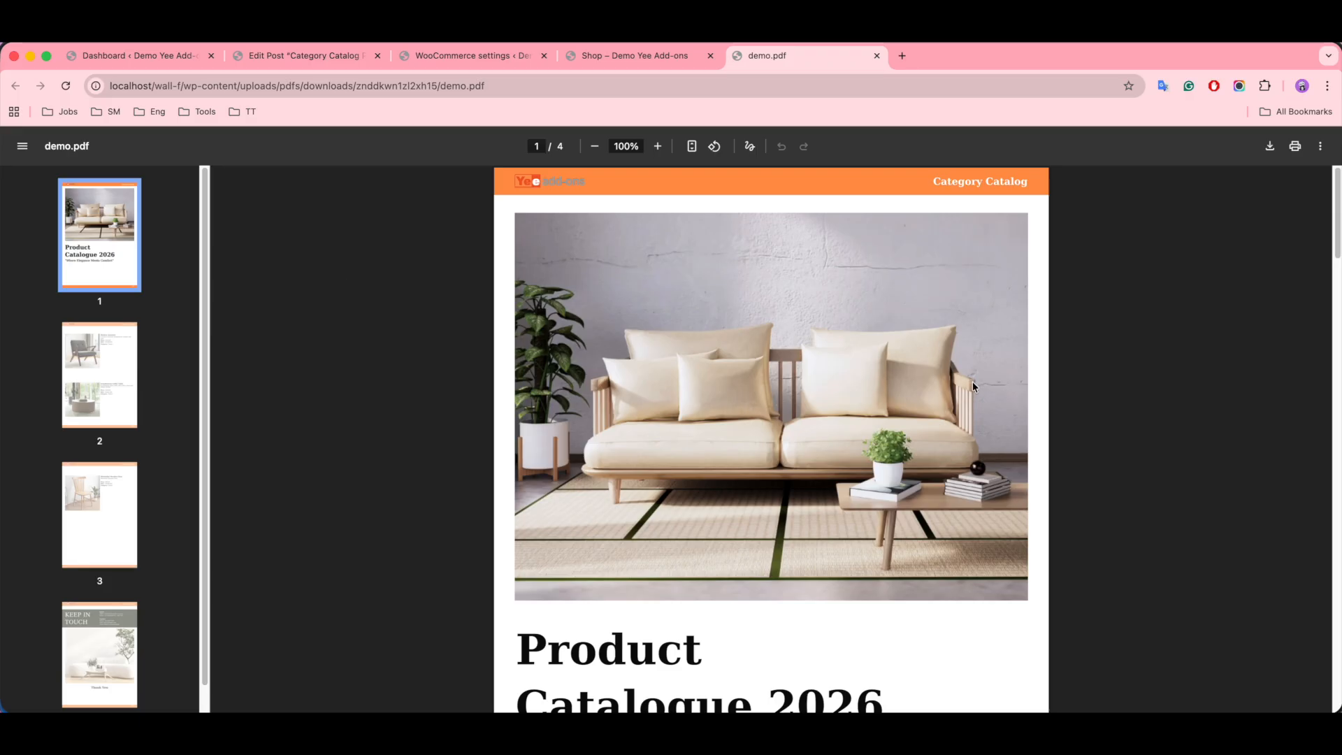
Examine the cover, product listings and closing page of the generated catalog PDF, then return to the Shop page.
scroll(972, 383, "down", 5)
scroll(973, 385, "down", 8)
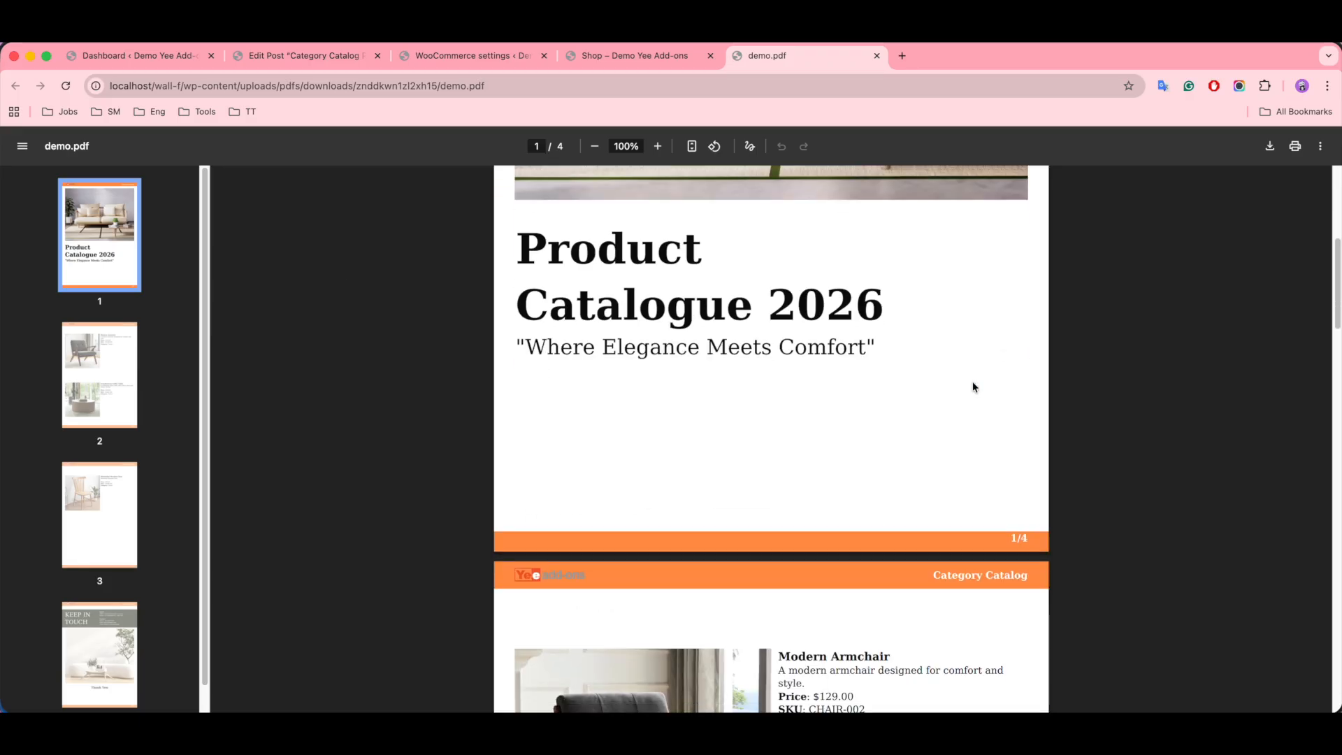
scroll(974, 386, "down", 4)
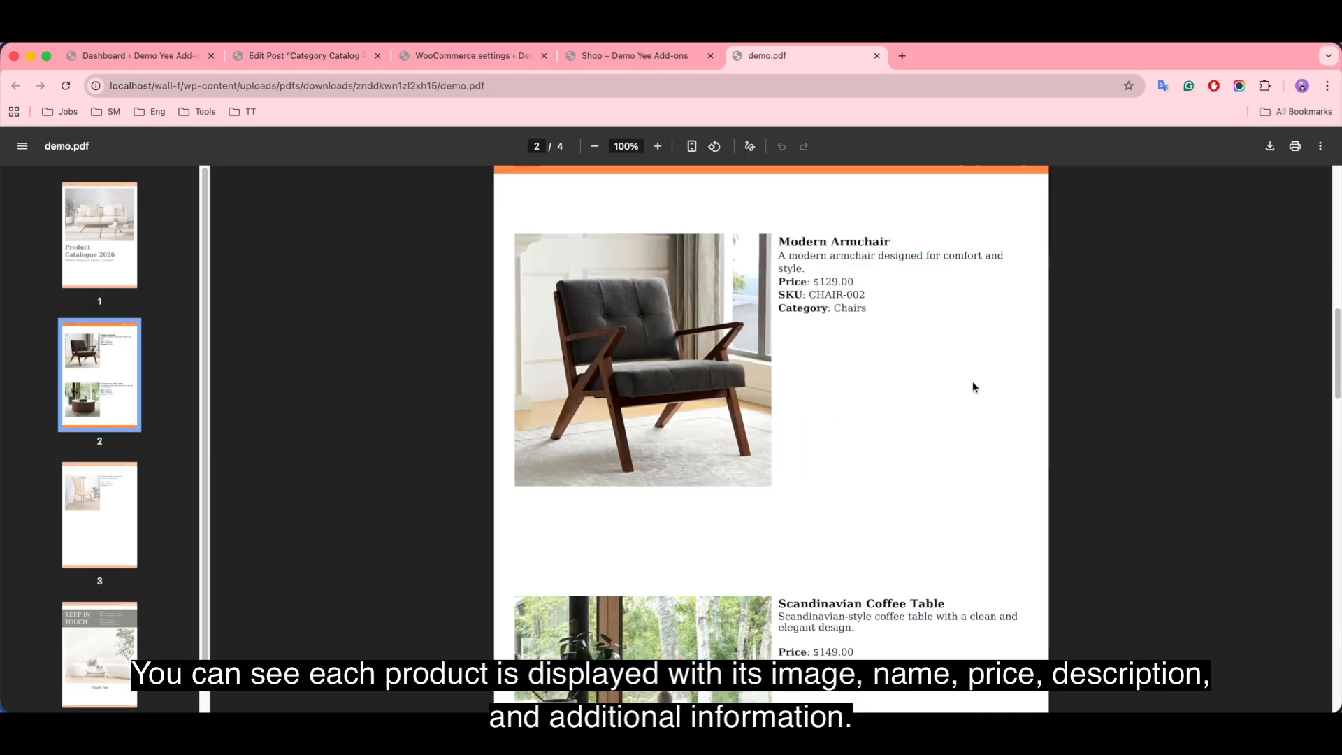
scroll(973, 387, "down", 3)
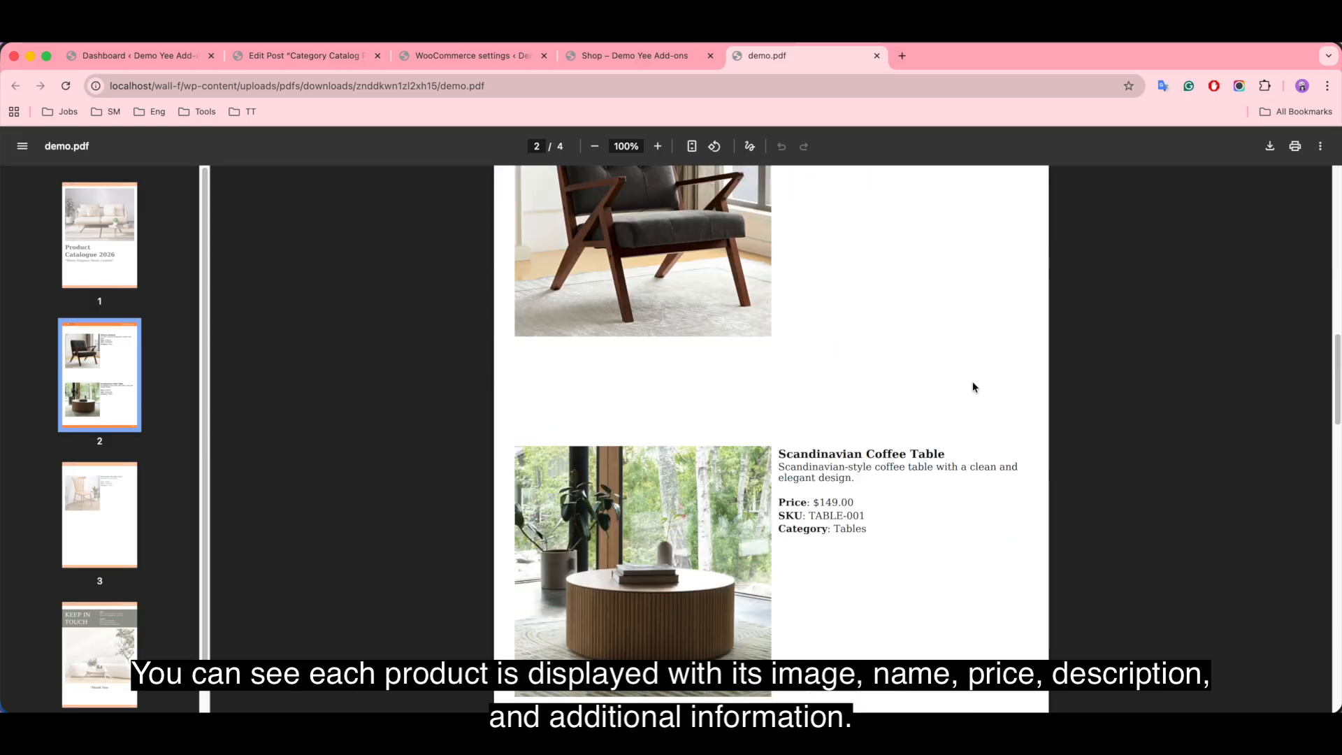
scroll(973, 386, "down", 5)
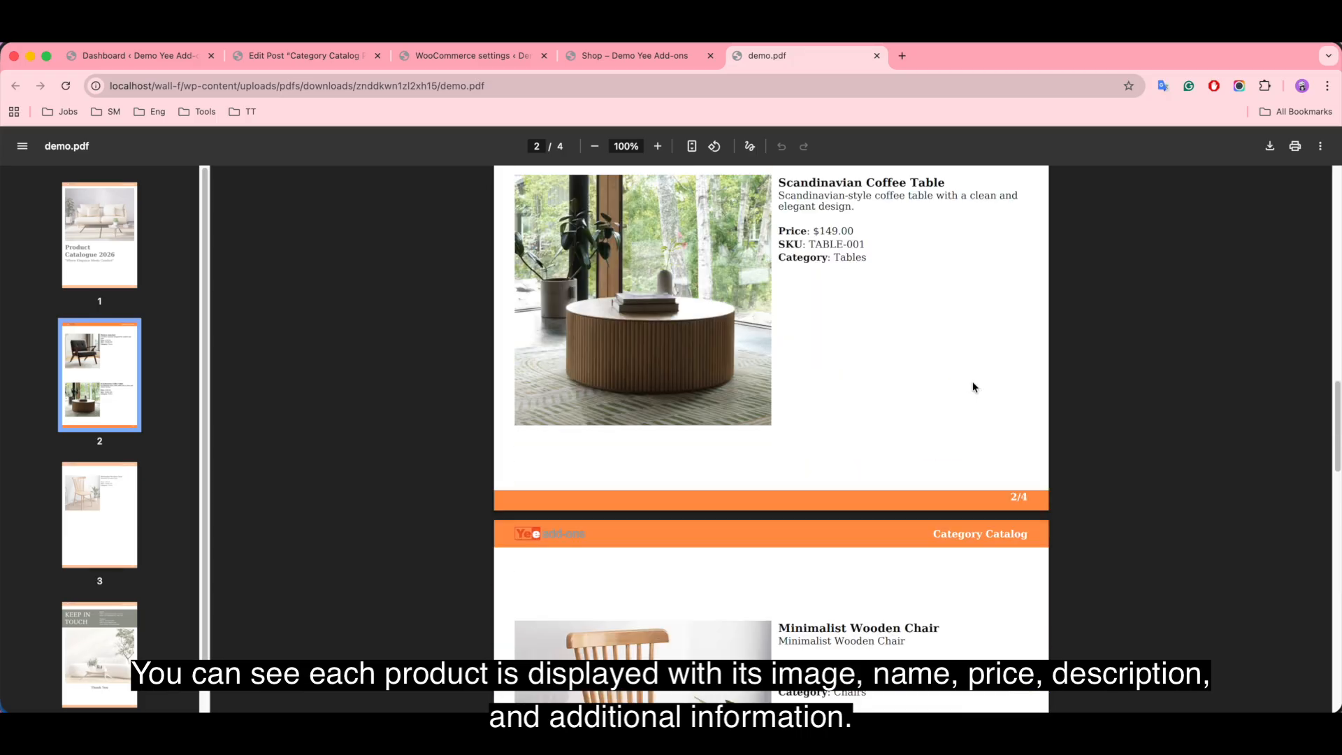
scroll(973, 386, "down", 4)
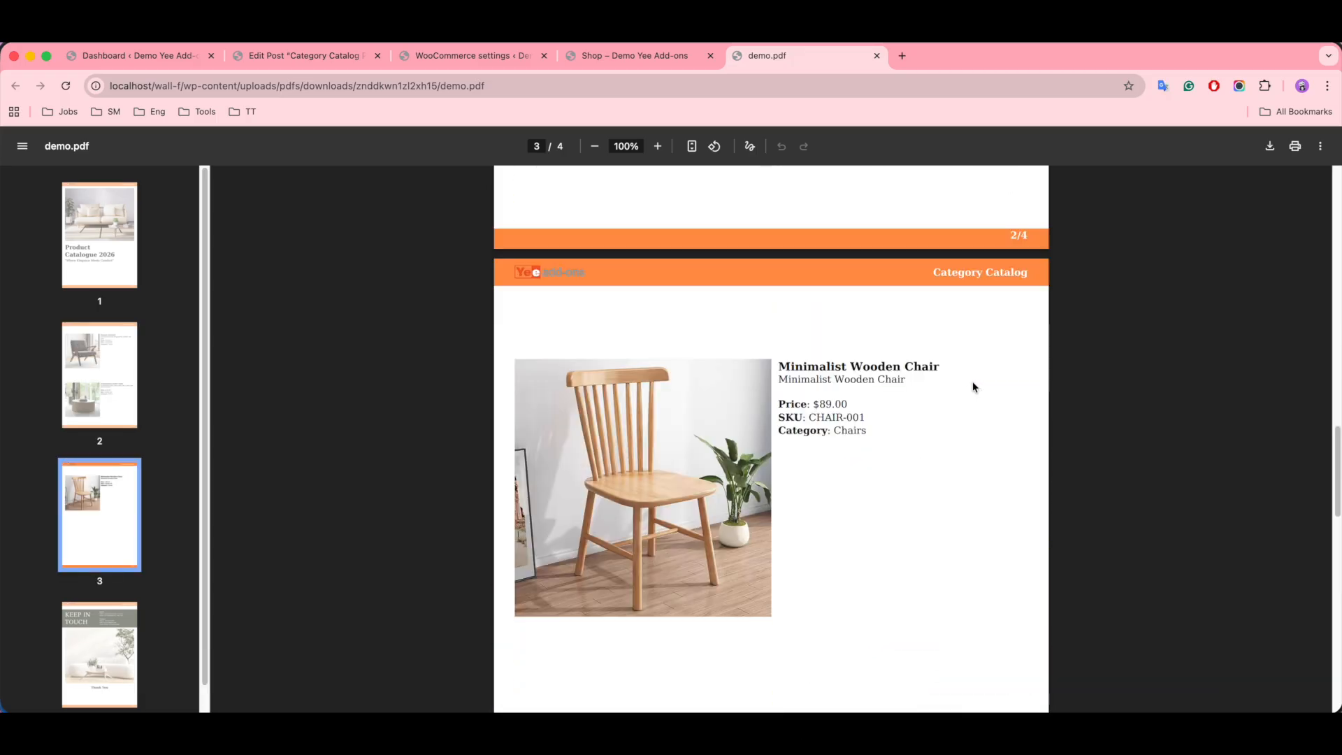
scroll(973, 386, "down", 15)
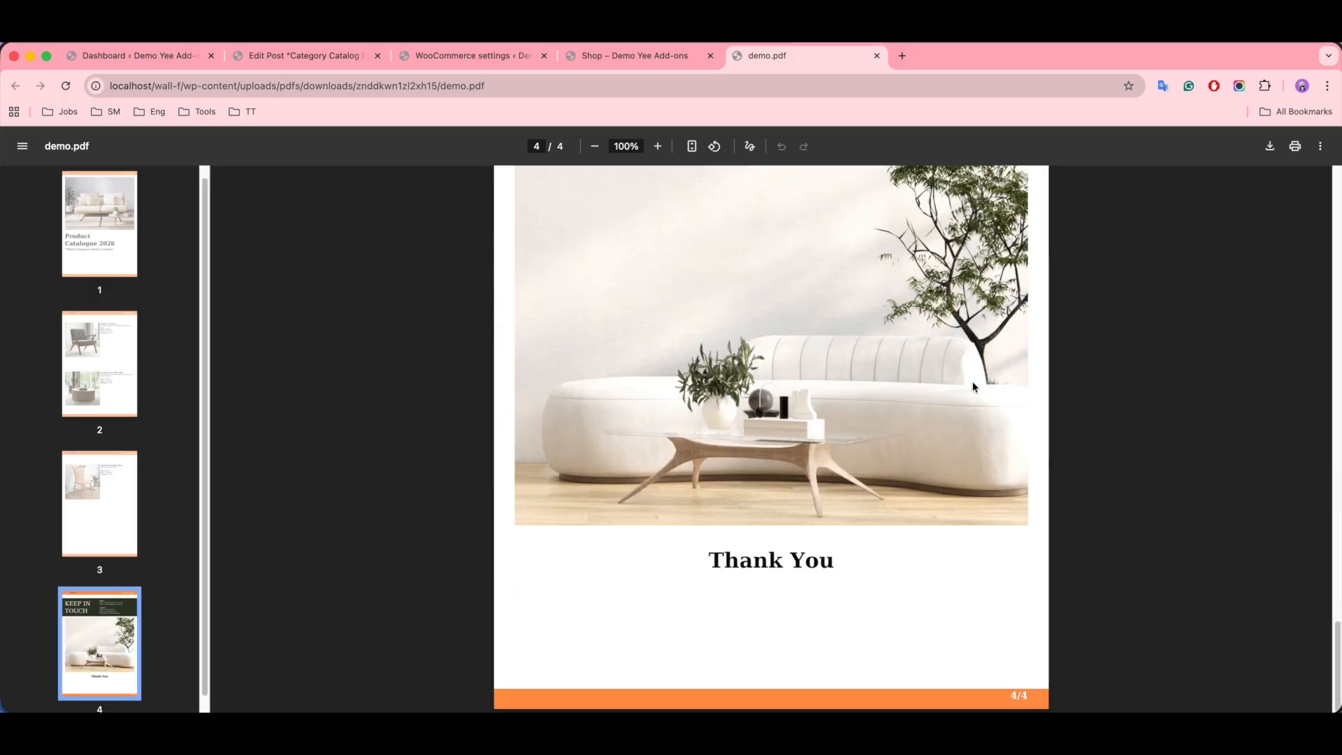
scroll(971, 384, "up", 20)
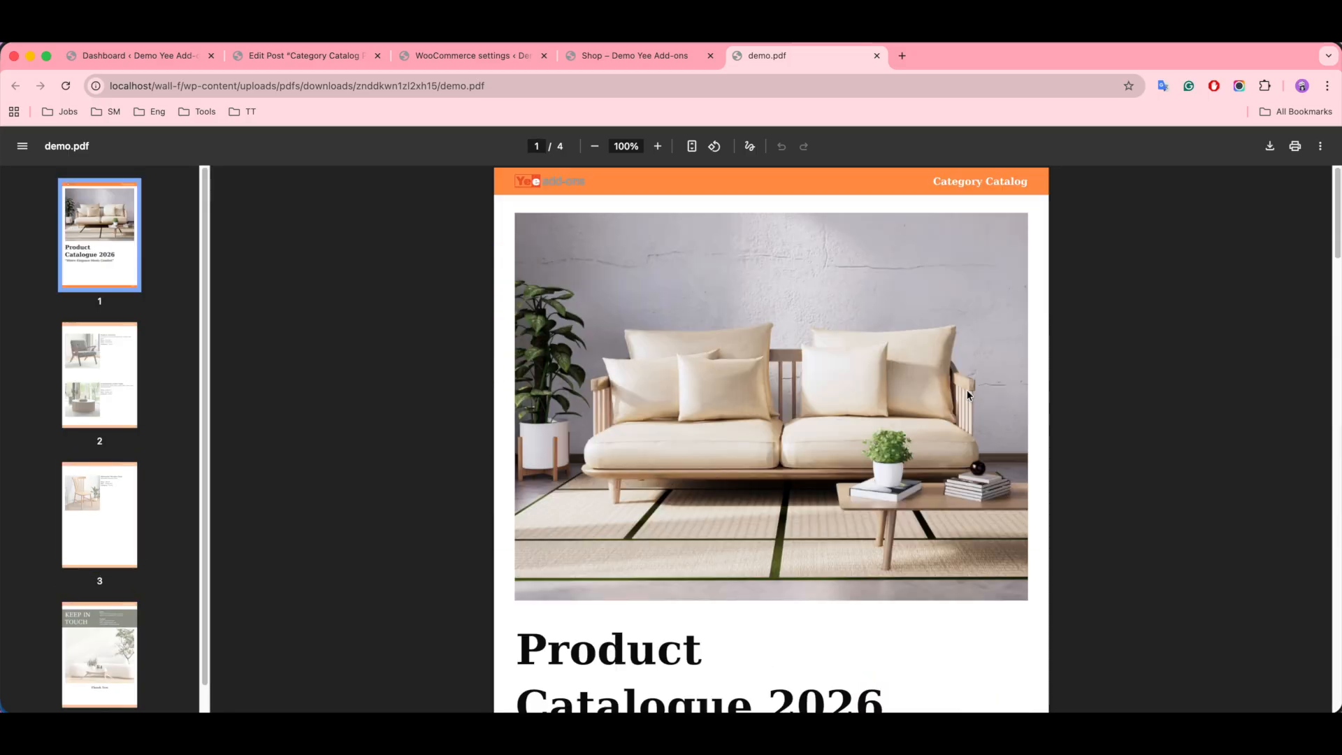
left_click(607, 60)
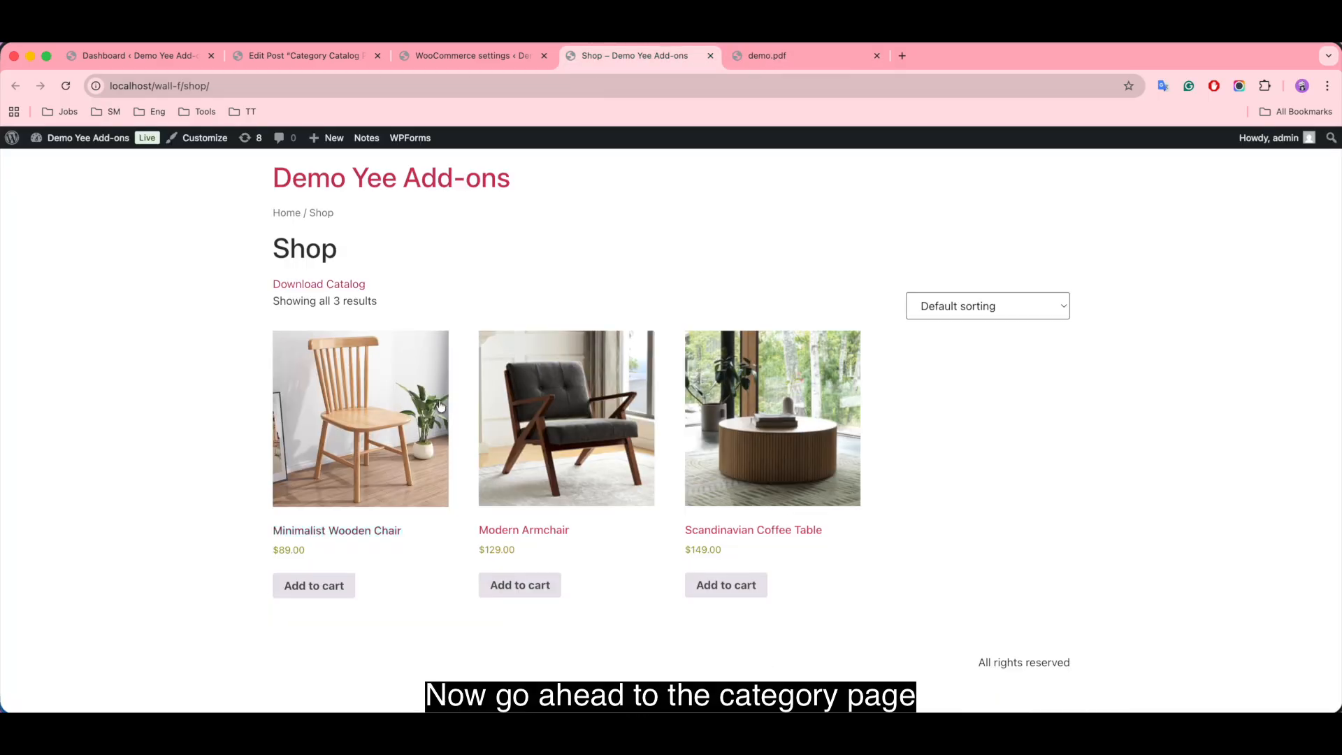
Open the Chairs category page through the Minimalist Wooden Chair product and generate its catalog PDF from the Download Catalog link.
left_click(350, 532)
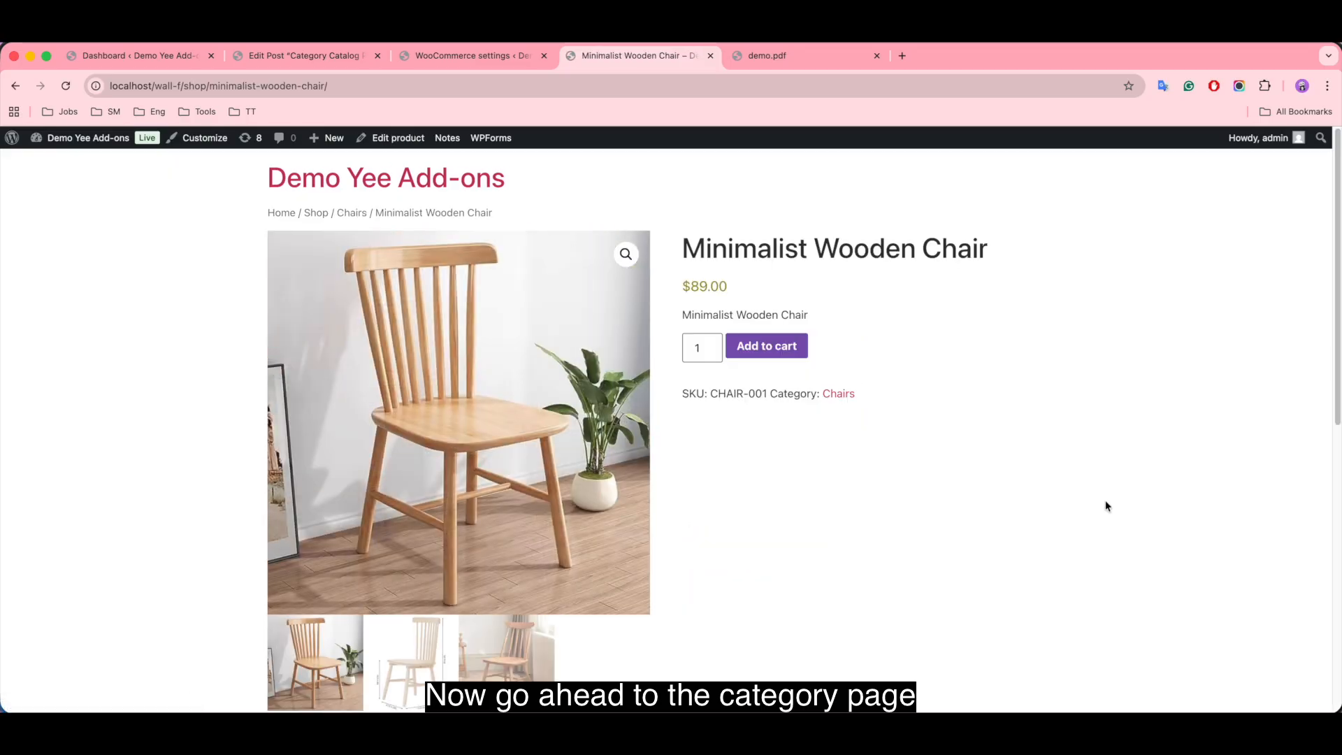
left_click(839, 394)
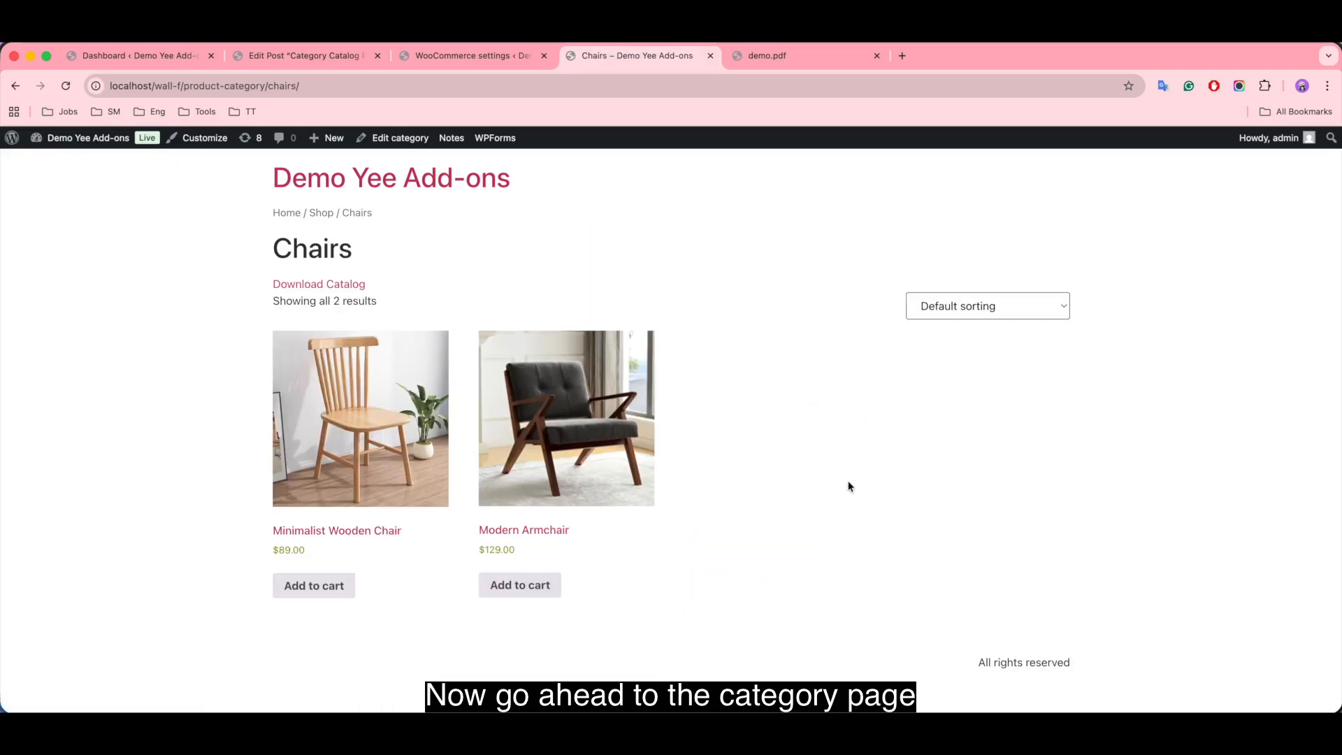
left_click(316, 285)
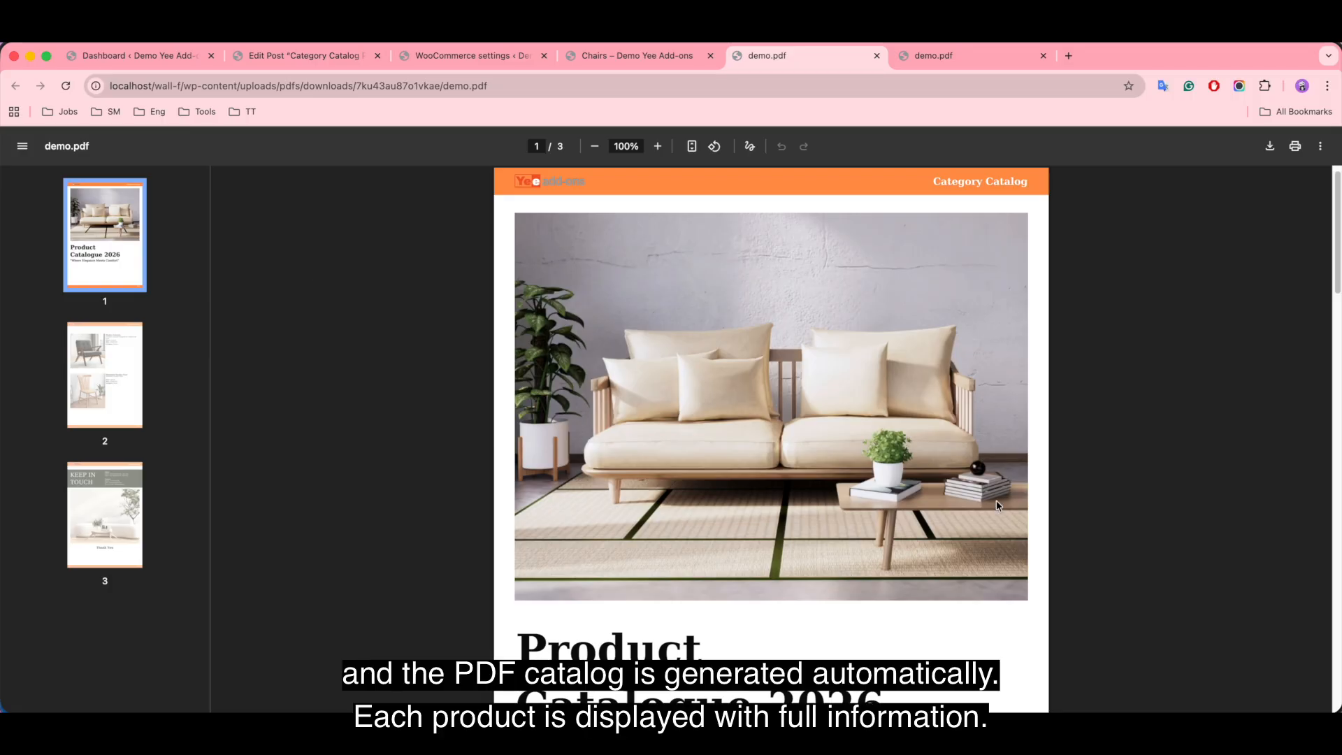
Examine the cover, chair product listings and closing contact page of the generated Chairs category catalog PDF.
scroll(996, 499, "down", 7)
scroll(996, 499, "down", 2)
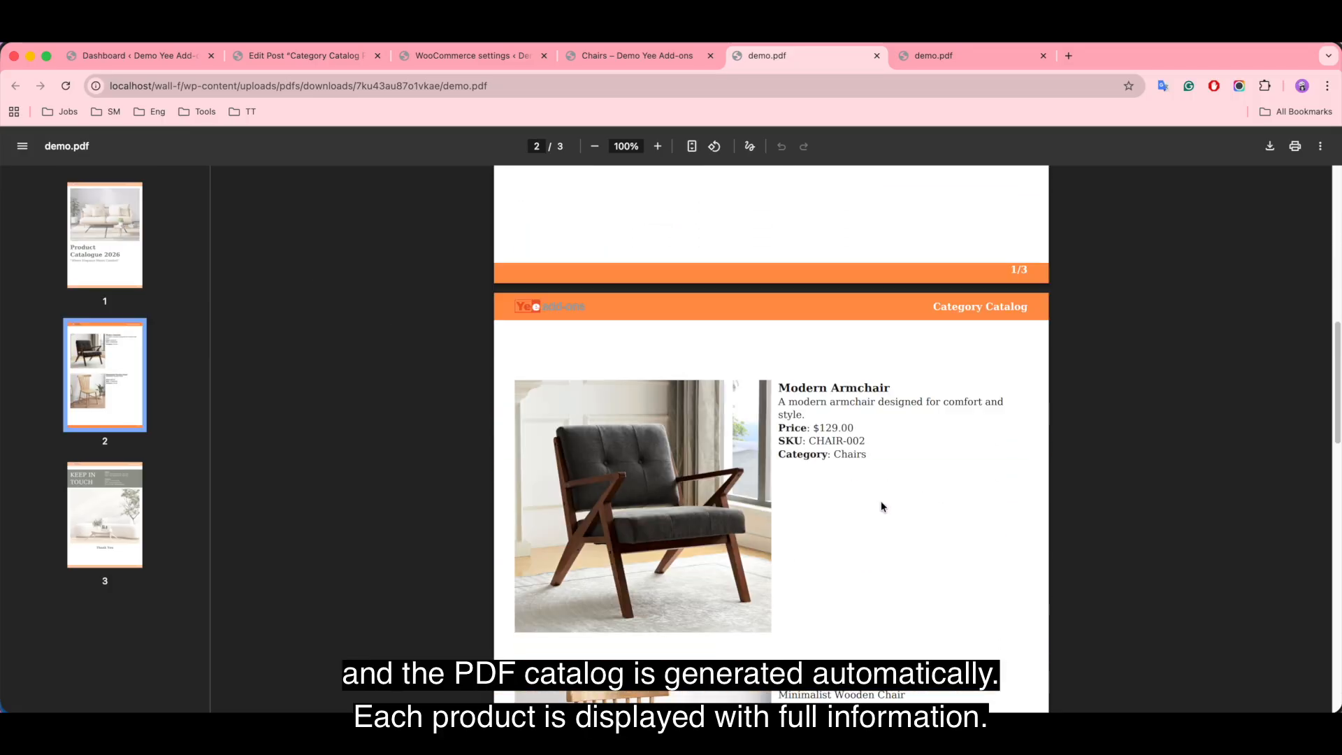
scroll(881, 506, "down", 10)
scroll(1022, 516, "up", 6)
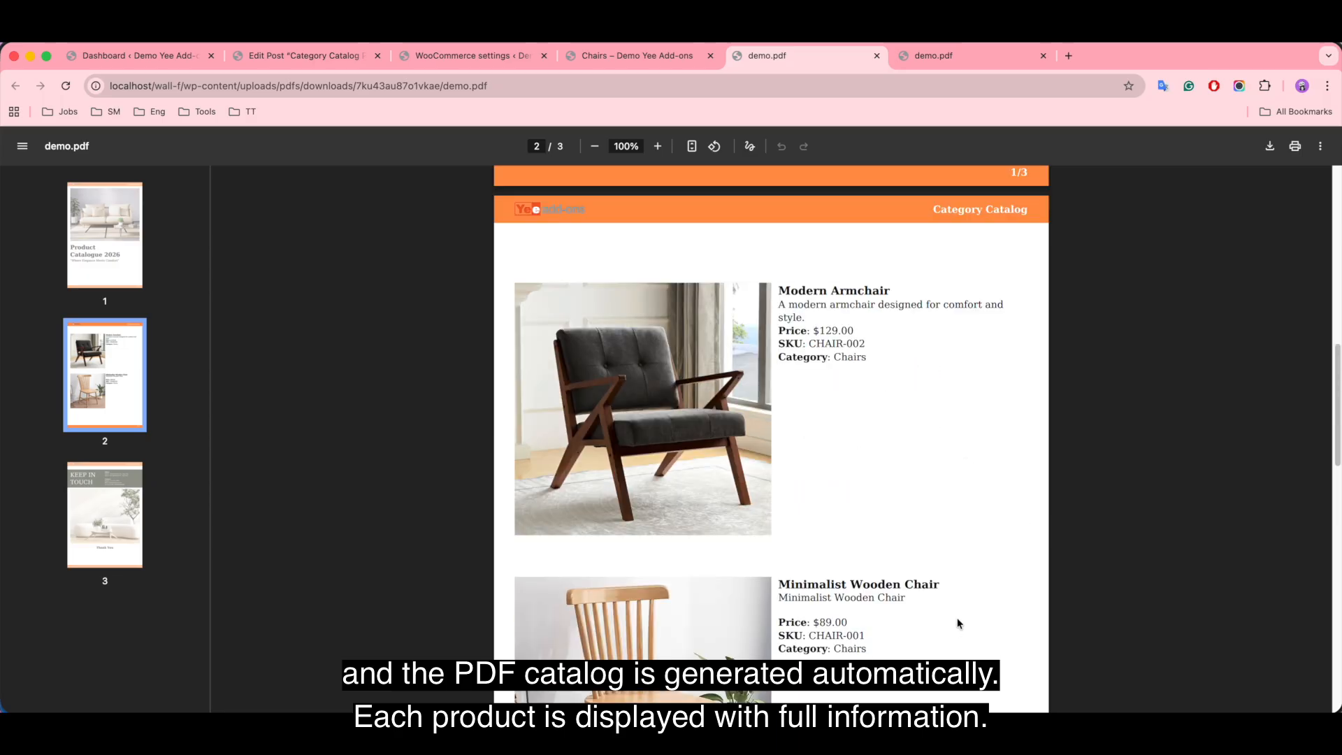
scroll(955, 608, "down", 10)
scroll(958, 620, "down", 5)
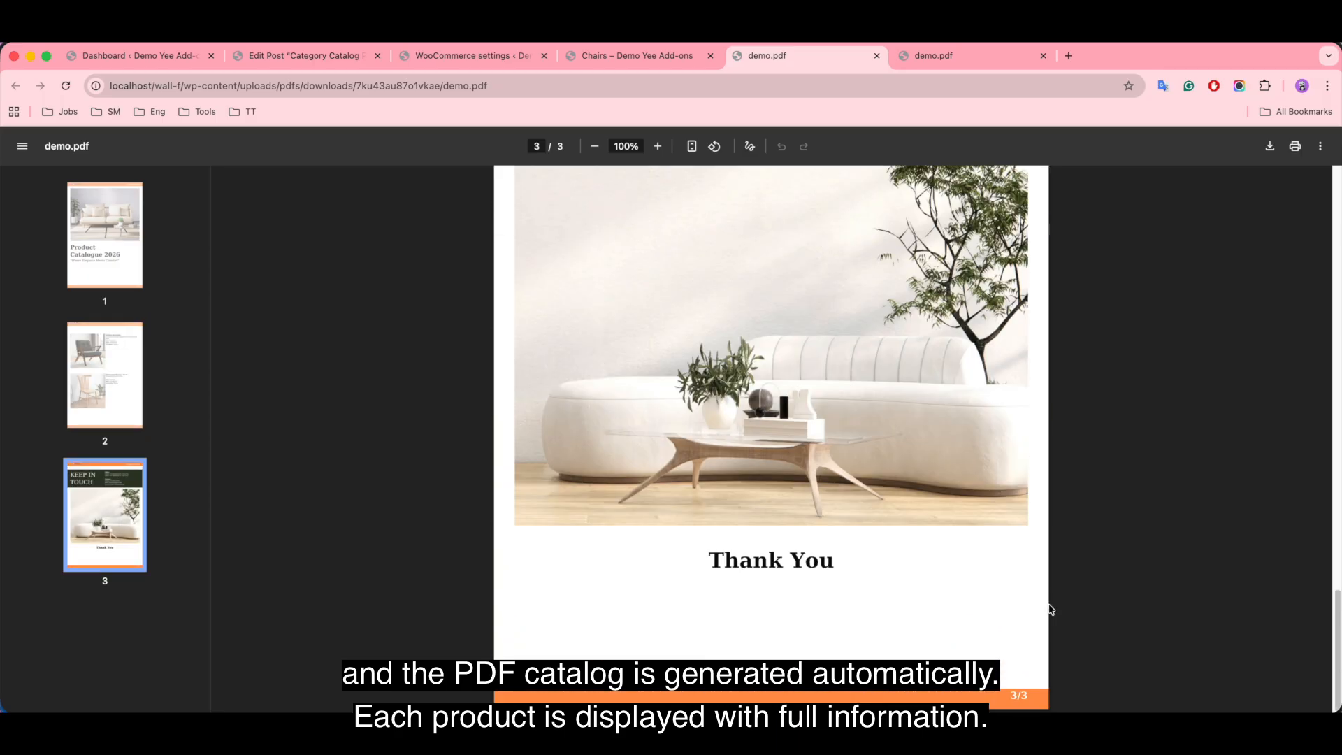
scroll(1046, 608, "up", 7)
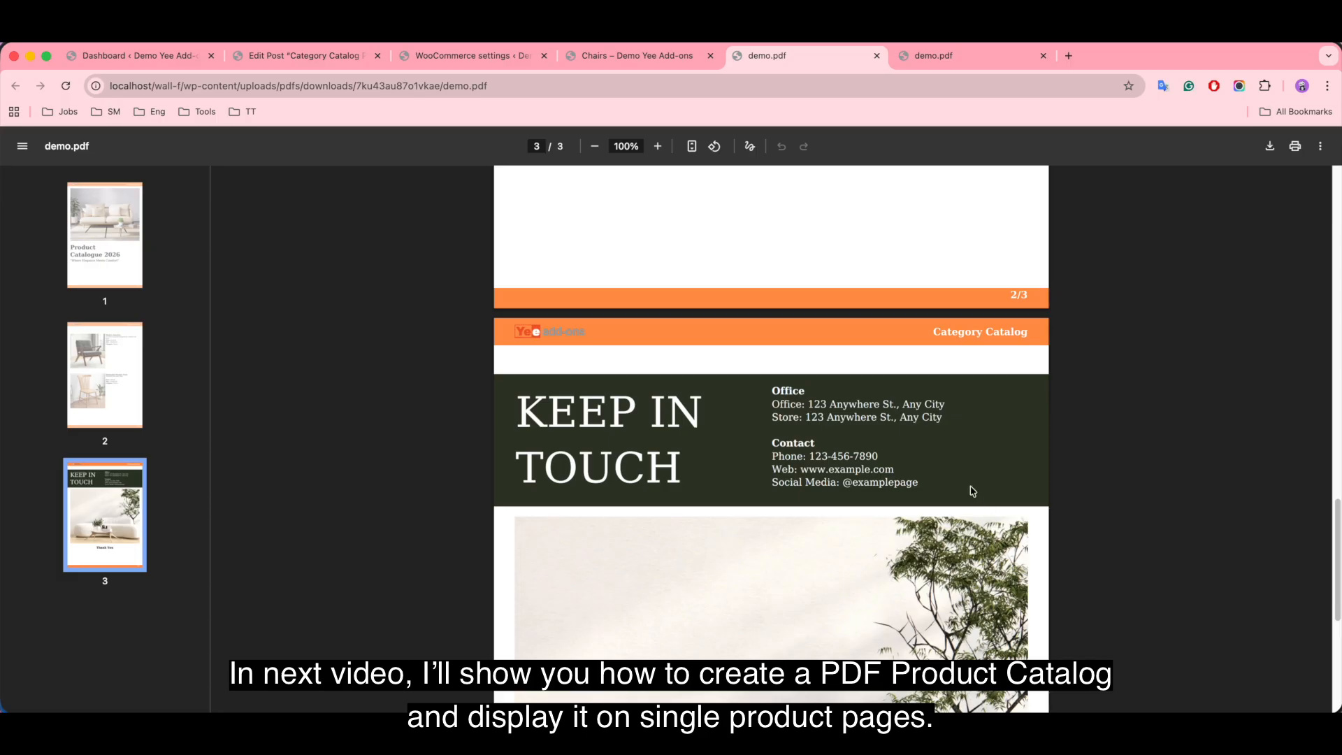
scroll(968, 485, "up", 8)
scroll(979, 509, "up", 5)
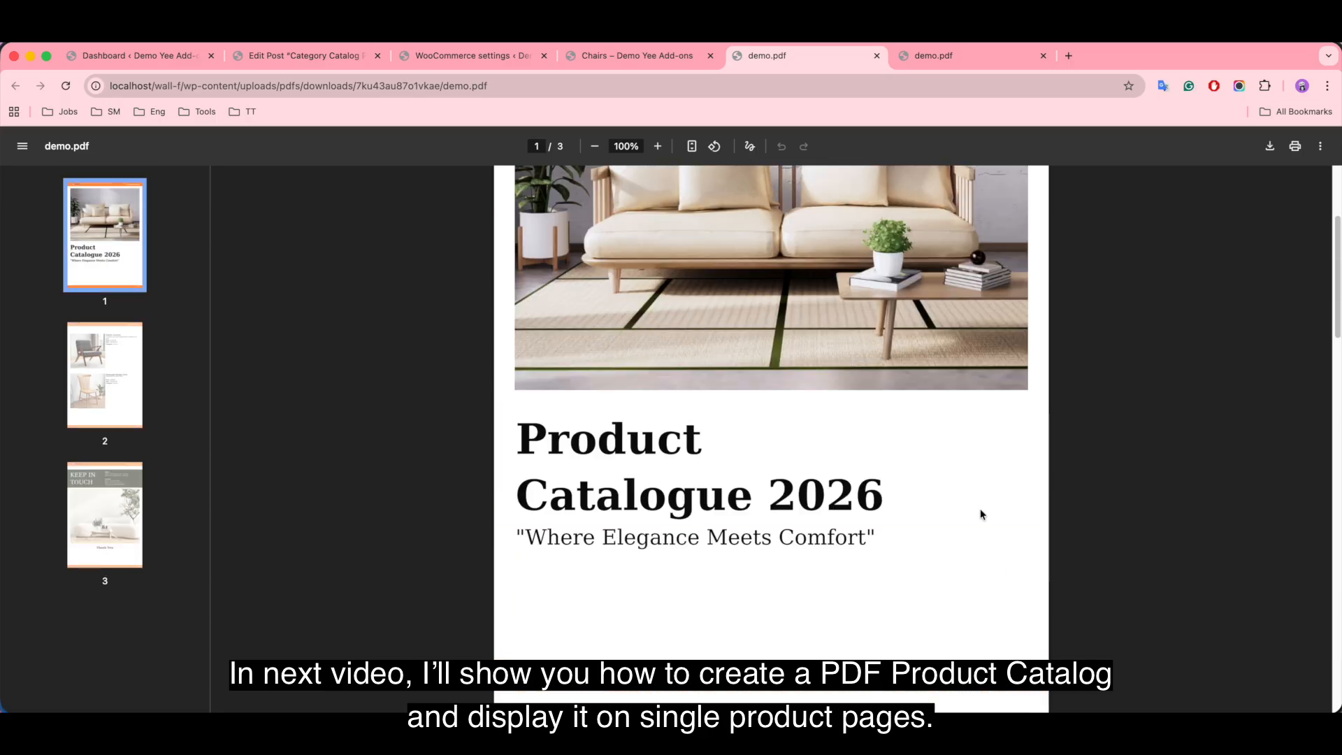
scroll(981, 515, "up", 3)
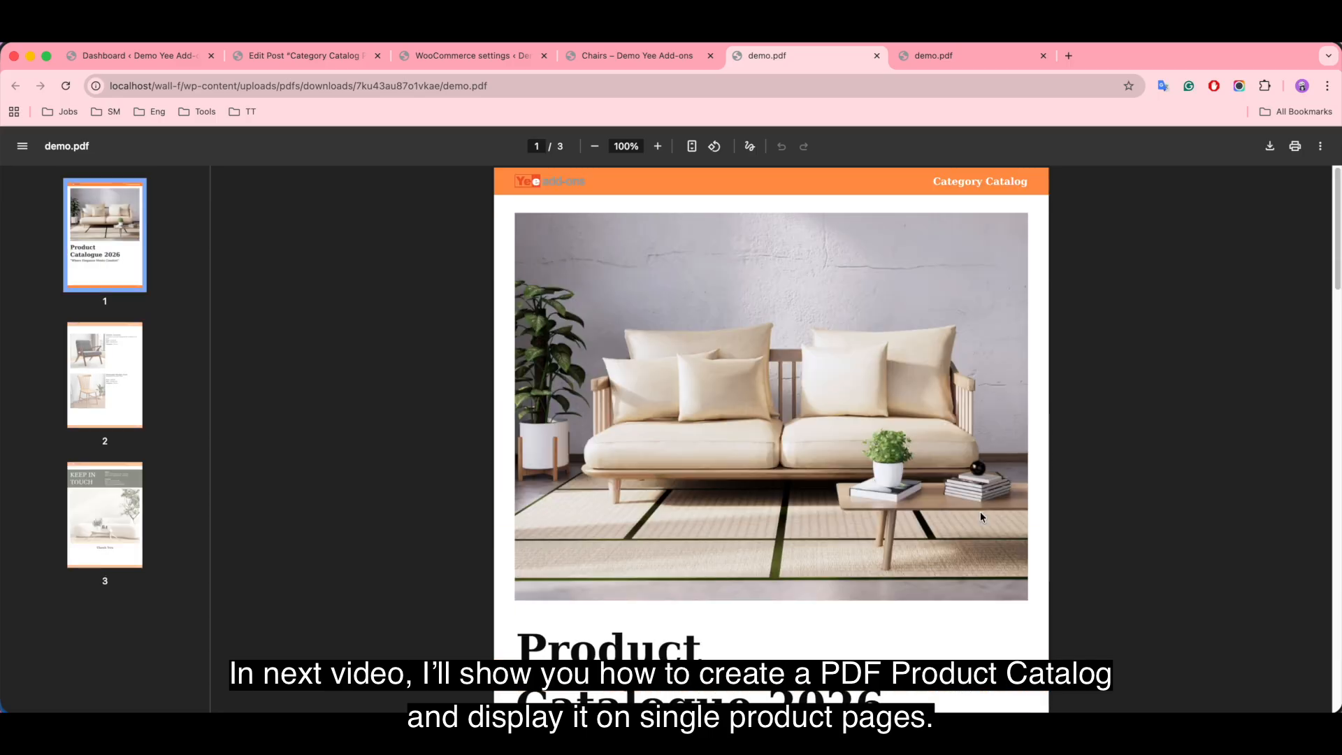